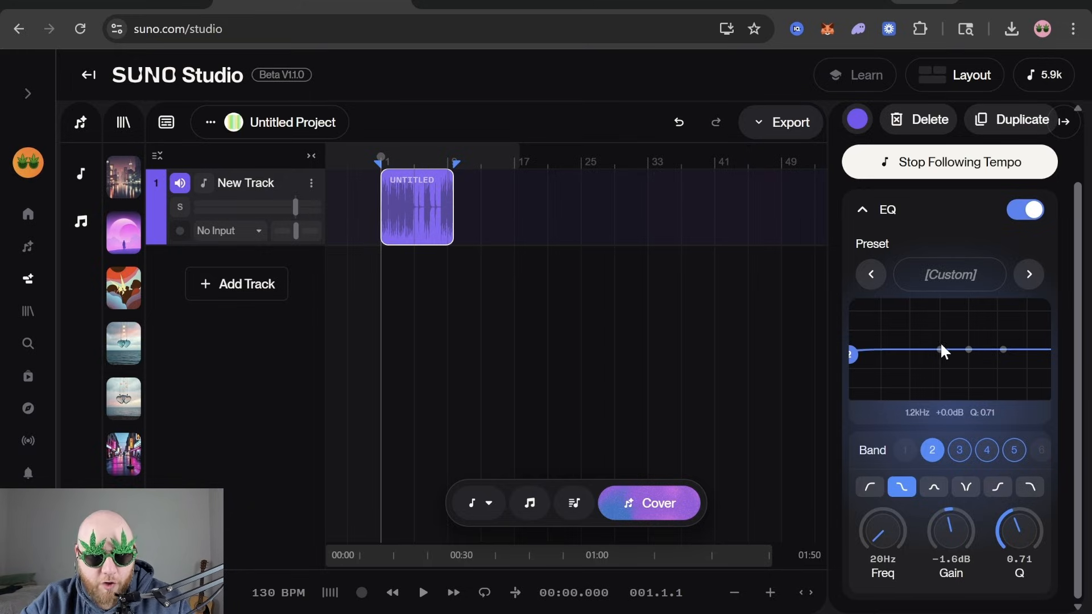
Boost band 2's low shelf to +16.0 dB at about 183 Hz on the clip's EQ curve
drag(852, 354, 884, 340)
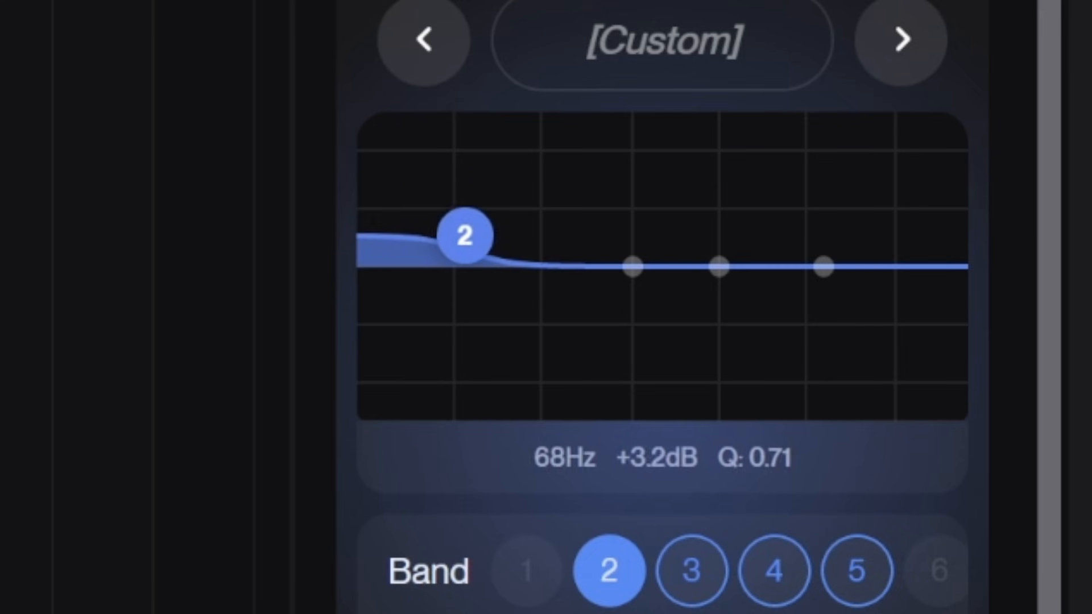
drag(465, 235, 496, 185)
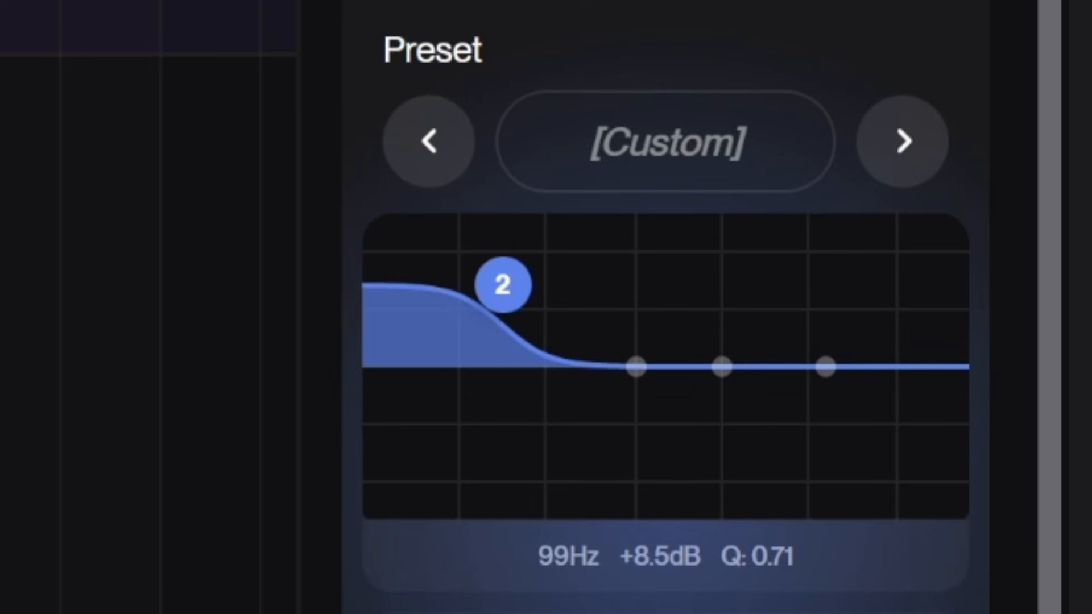
drag(503, 285, 506, 280)
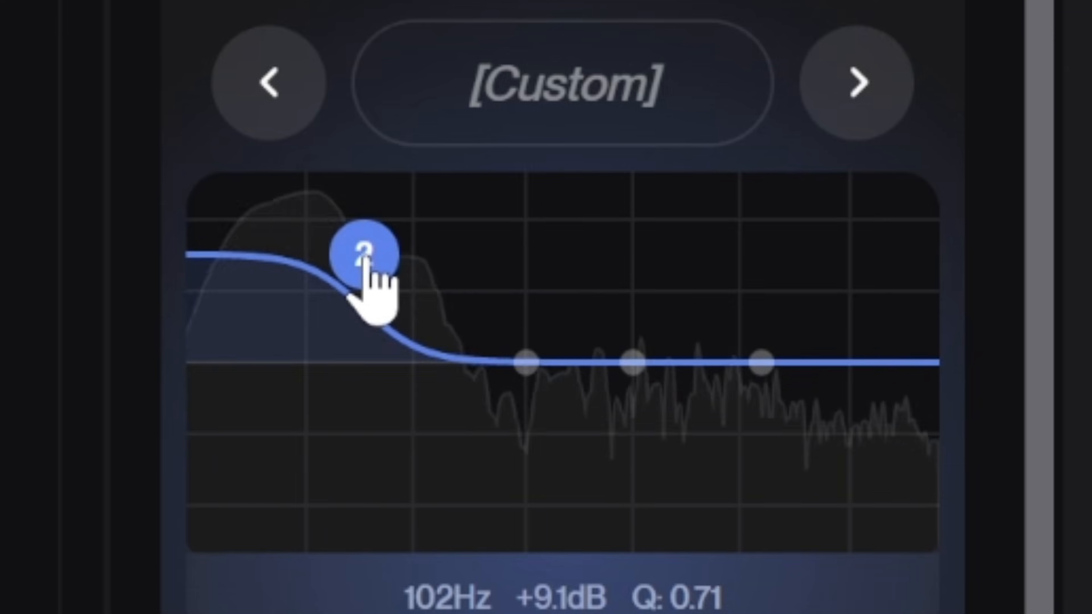
drag(899, 330, 918, 280)
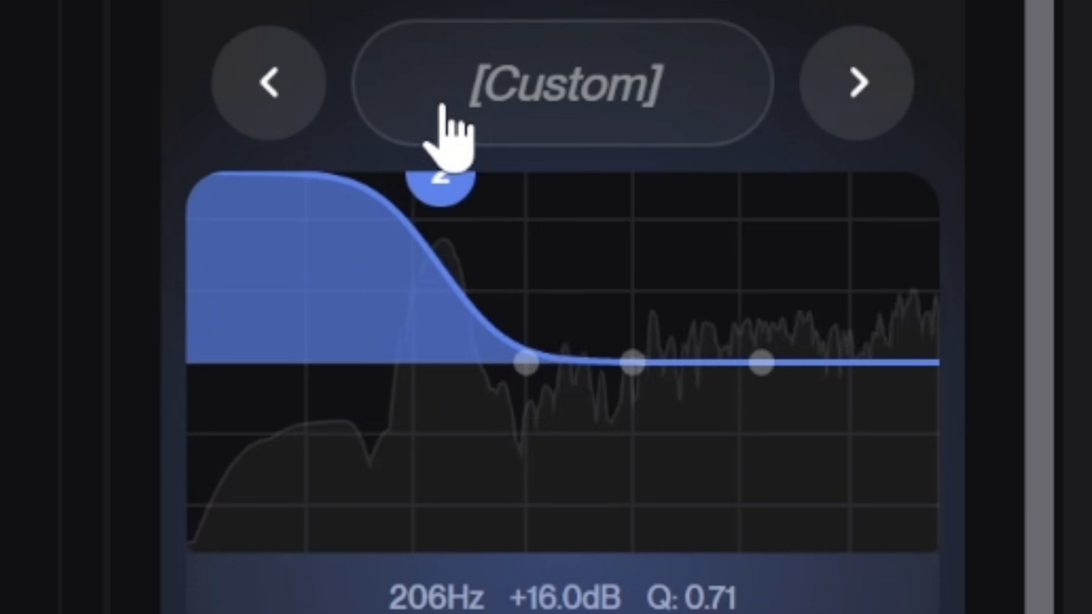
drag(443, 107, 430, 140)
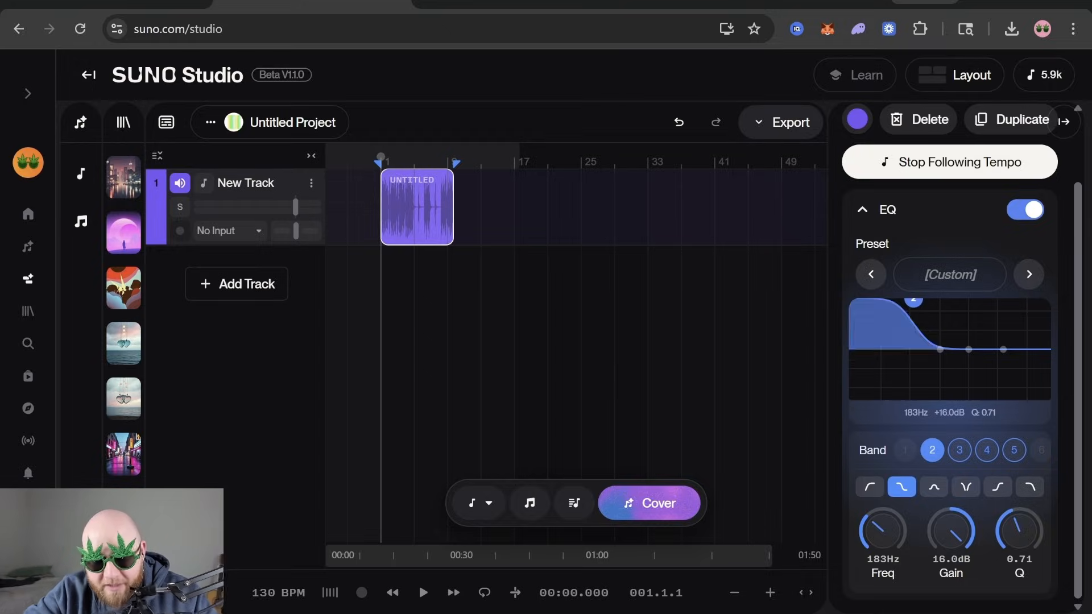
Cut band 2 to -16.0 dB, sweep it up to about 3.6 kHz, and lift band 5 slightly at about 3.5 kHz
drag(913, 298, 903, 428)
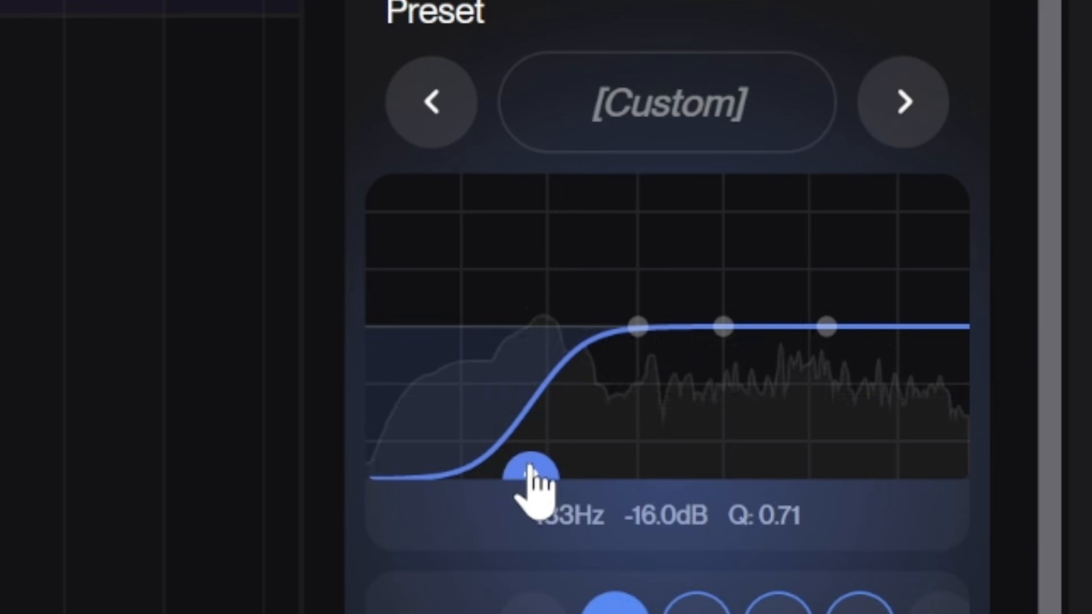
drag(532, 481, 829, 534)
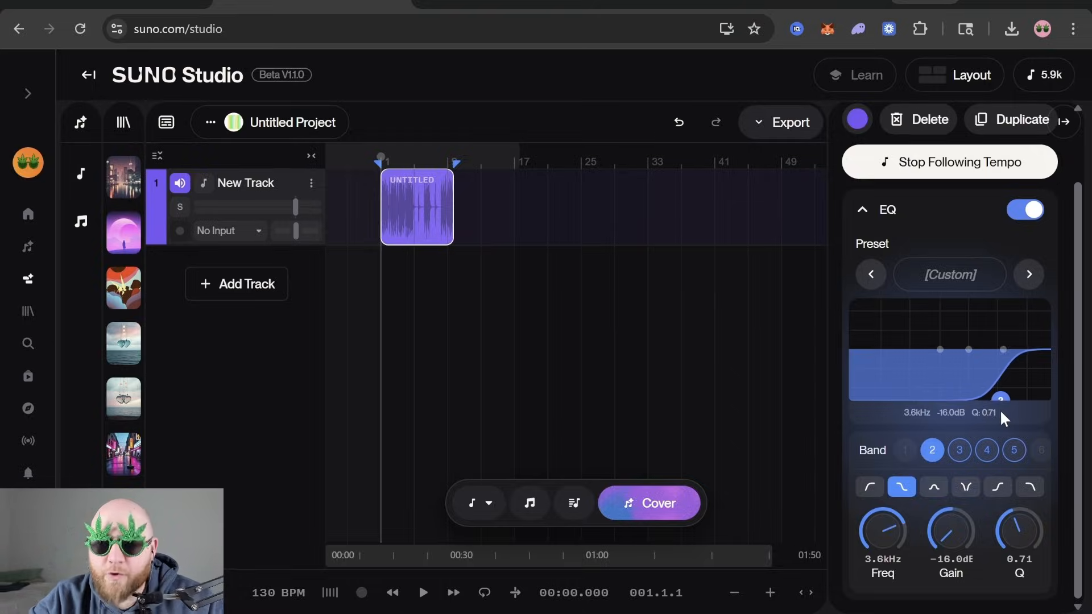
drag(1003, 349, 999, 344)
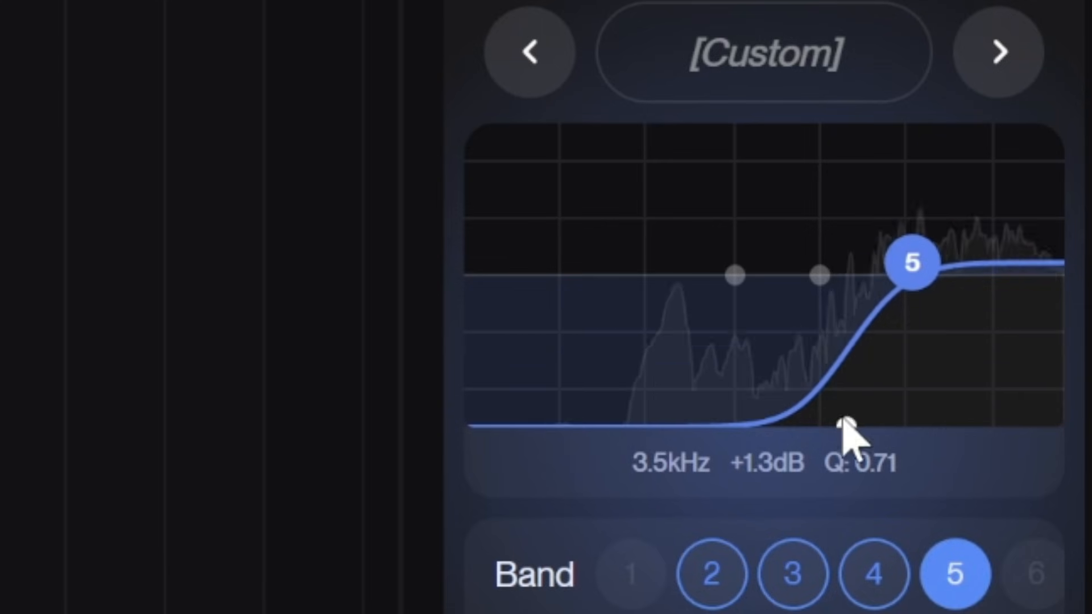
drag(844, 424, 932, 431)
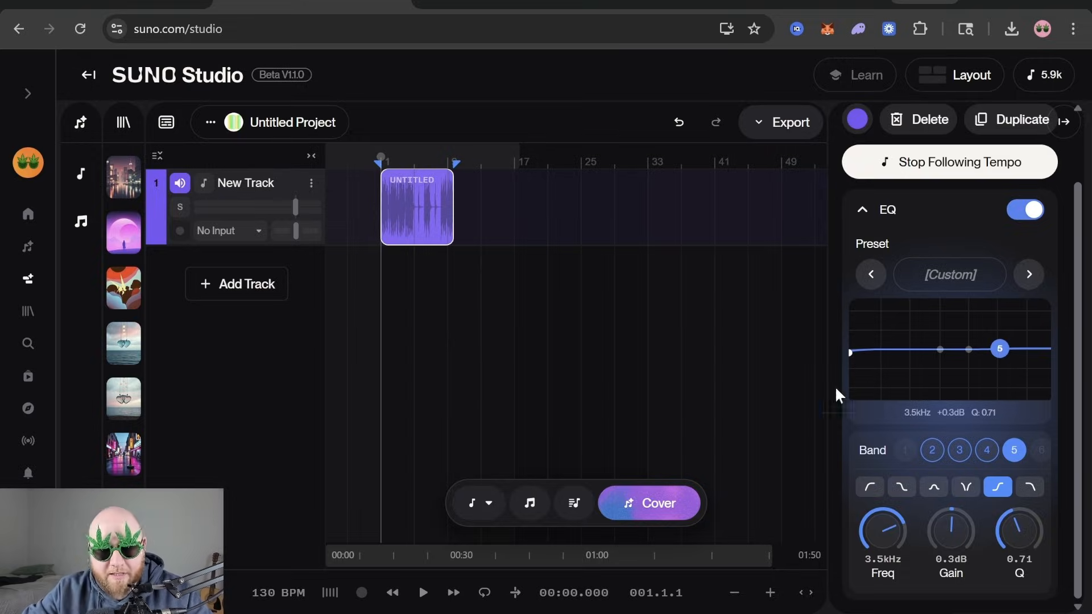
Go through EQ bands 2, 5, 4 and 3 to compare their filter types and settings
click(932, 450)
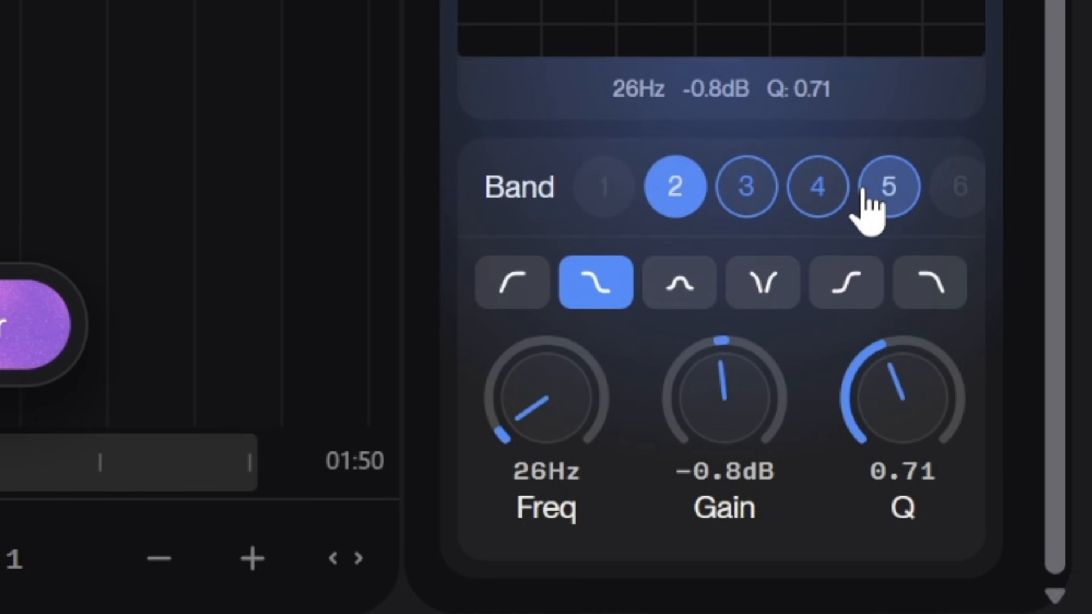
click(874, 191)
click(808, 188)
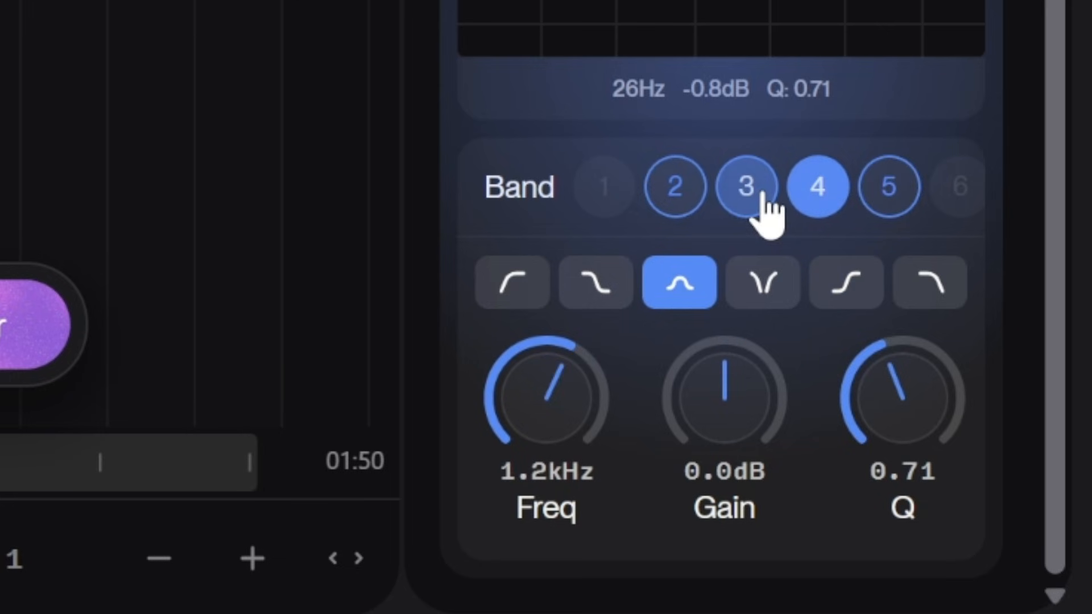
click(757, 190)
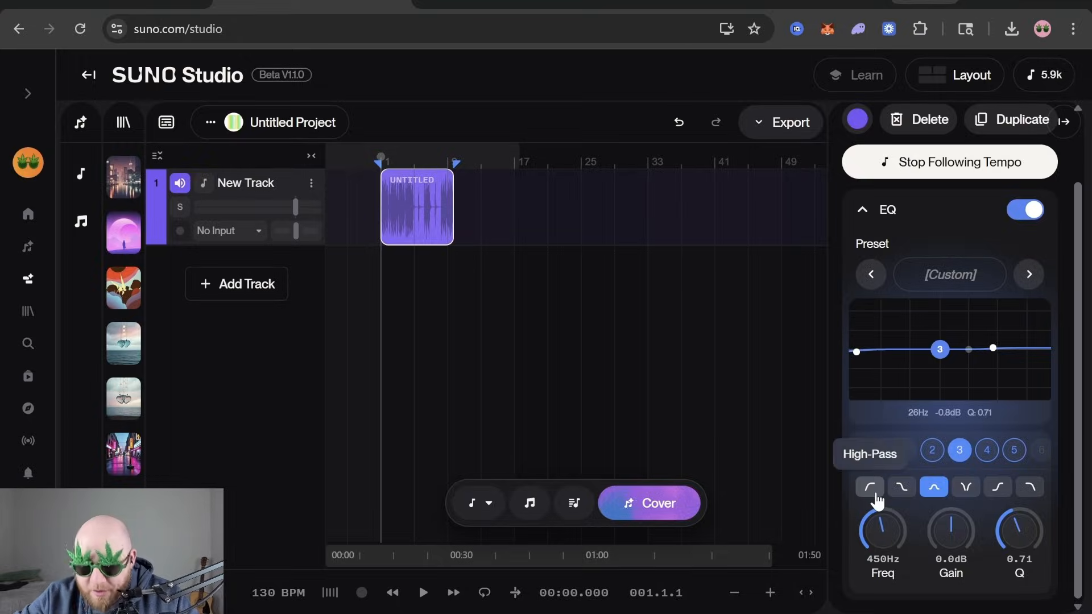
Place band 2 at about 43 Hz with 0.0 dB gain and change it to a High-Pass filter
mouse_move(858, 352)
mouse_down()
mouse_move(904, 341)
mouse_move(878, 347)
mouse_up()
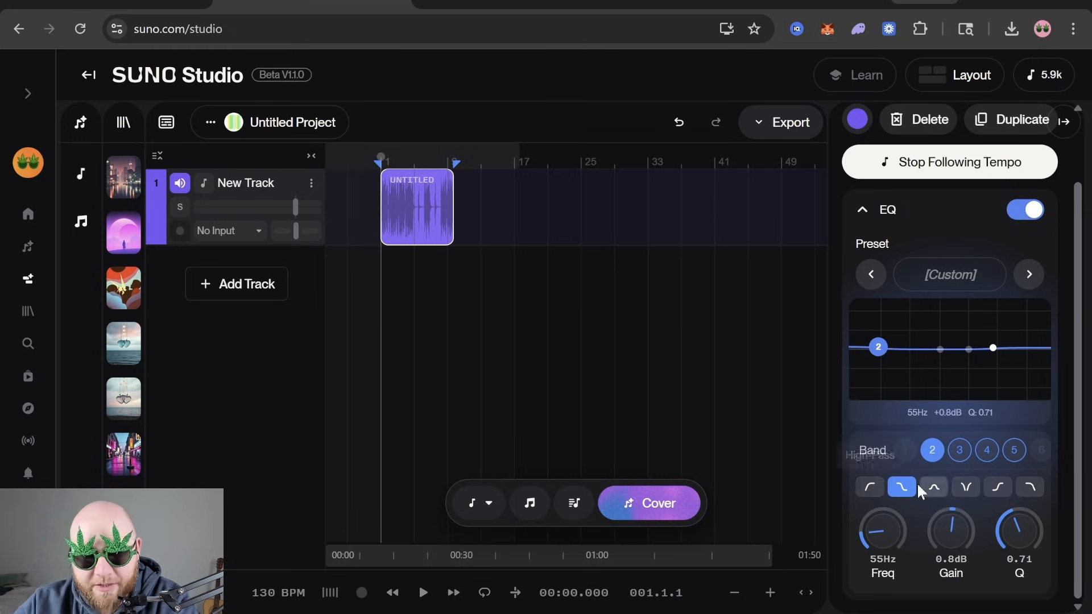
drag(879, 347, 883, 350)
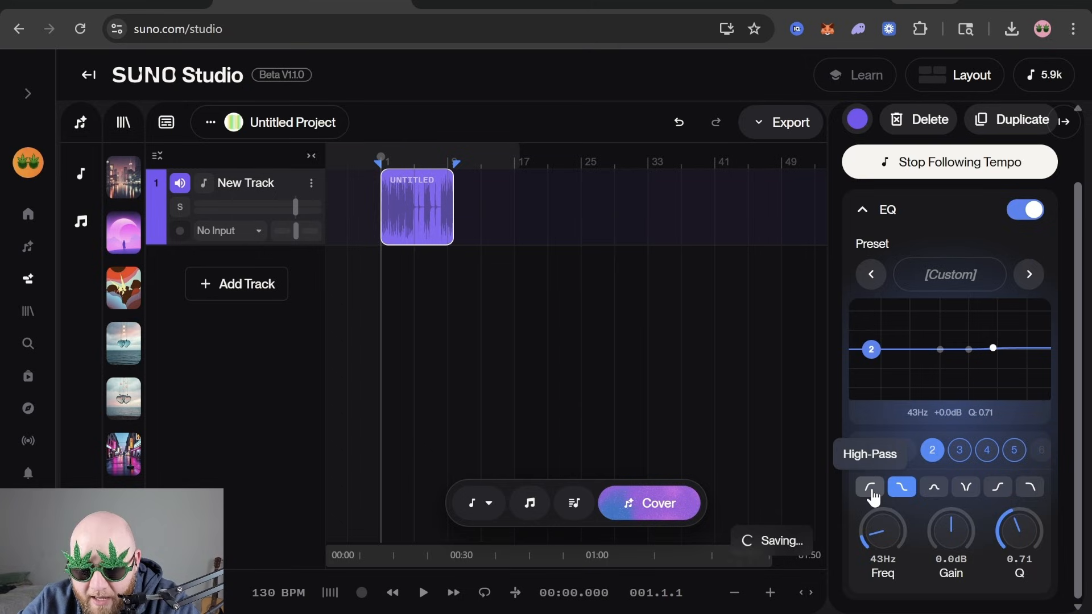
click(873, 494)
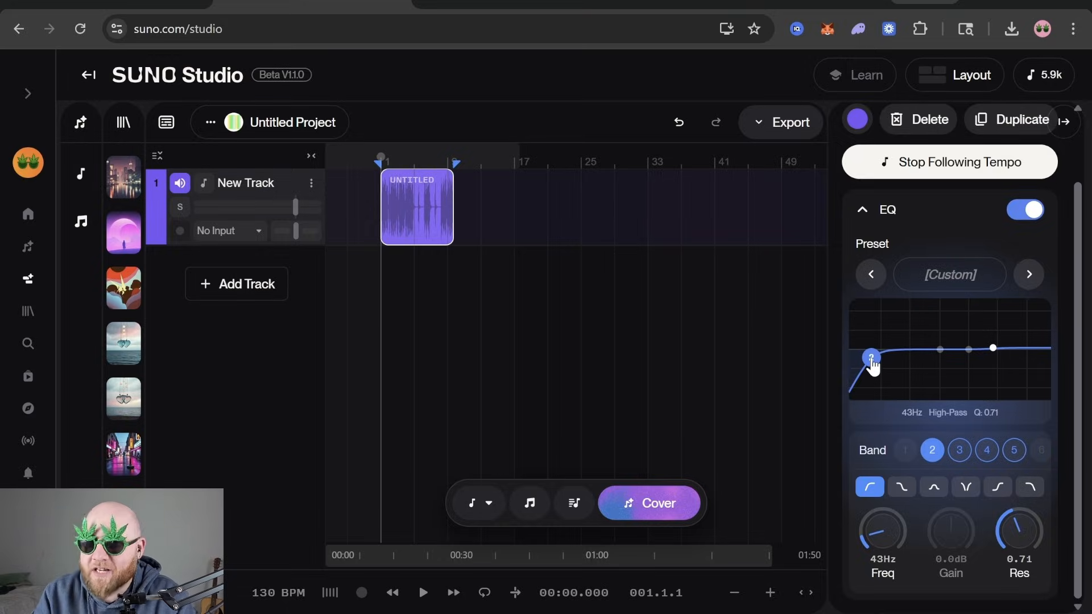
Sweep band 2's high-pass cutoff along the EQ graph, ending at about 133 Hz with resonance 0.81
drag(873, 360, 938, 353)
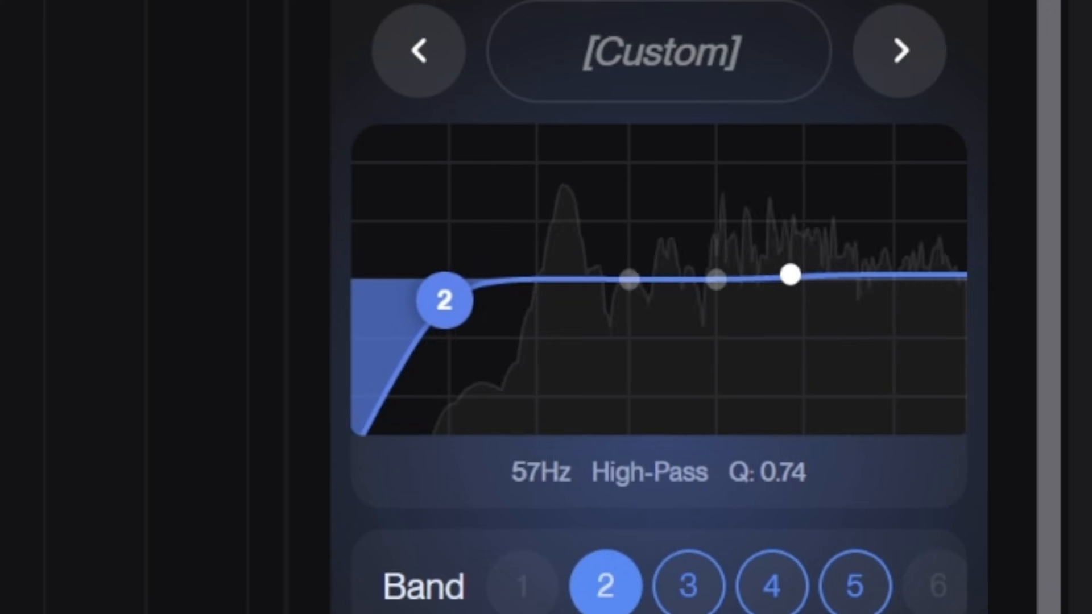
drag(621, 294, 793, 285)
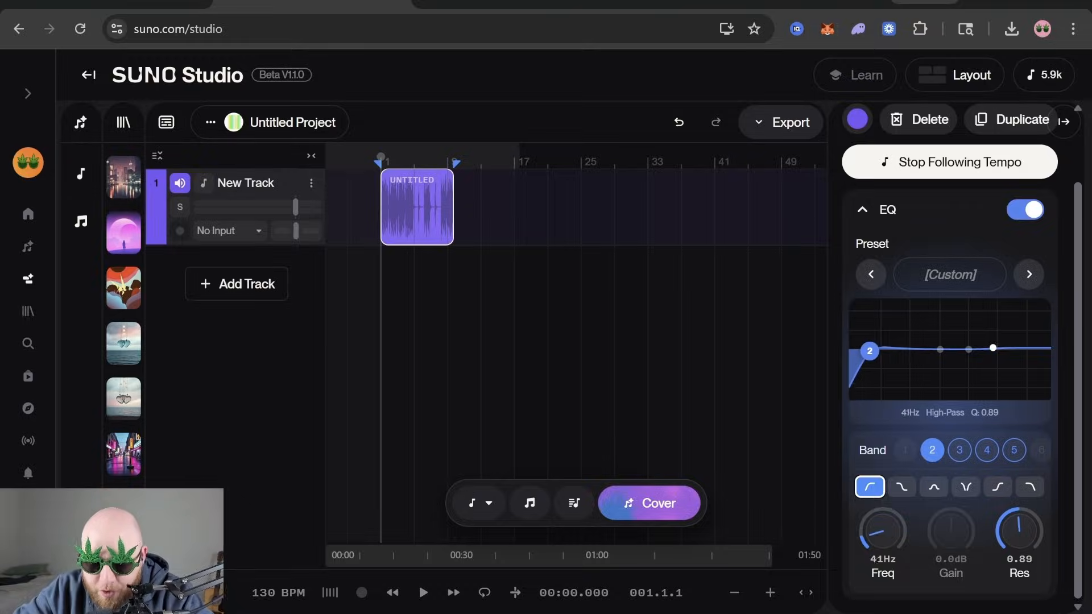
drag(869, 351, 916, 353)
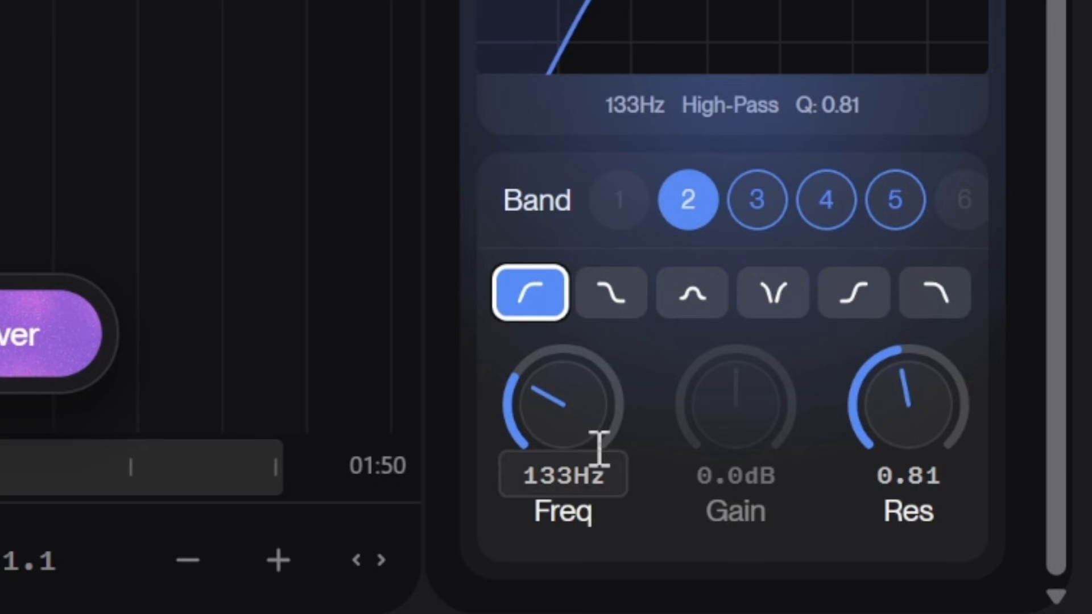
Adjust band 2's high-pass frequency to about 70 Hz and resonance to 6.00, and return it to 20 Hz with resonance 0.89
mouse_move(556, 404)
mouse_down()
mouse_move(556, 424)
mouse_move(556, 398)
mouse_up()
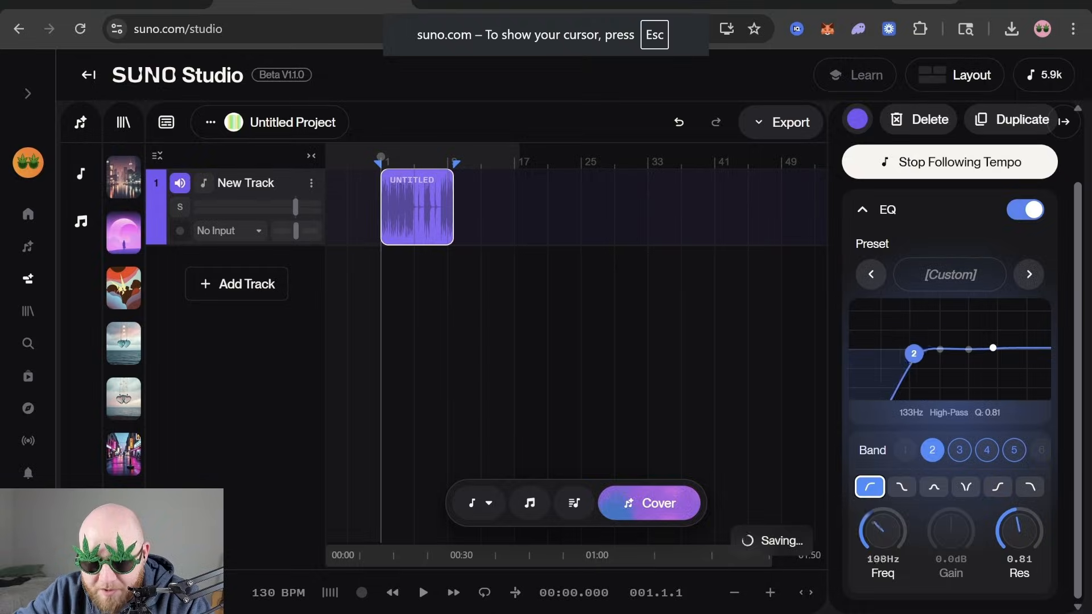
drag(883, 530, 883, 528)
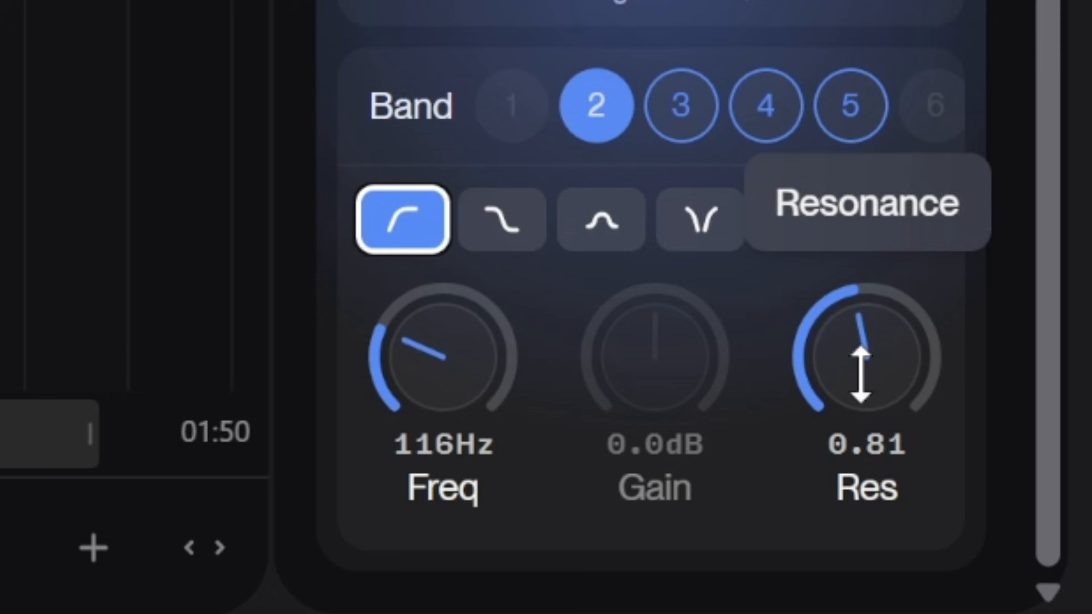
drag(861, 375, 896, 362)
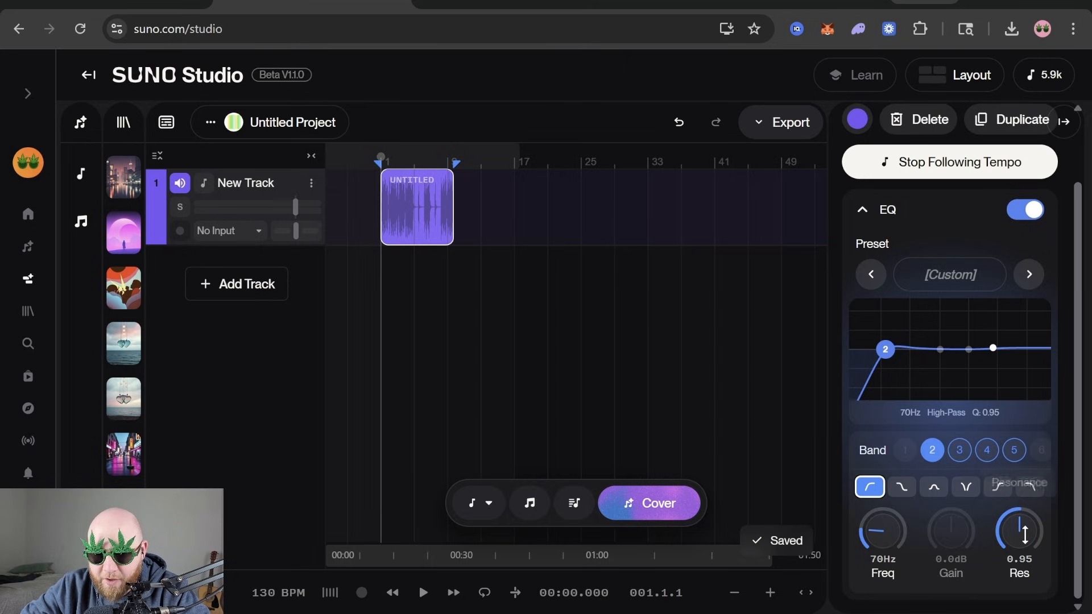
drag(1025, 534, 1025, 478)
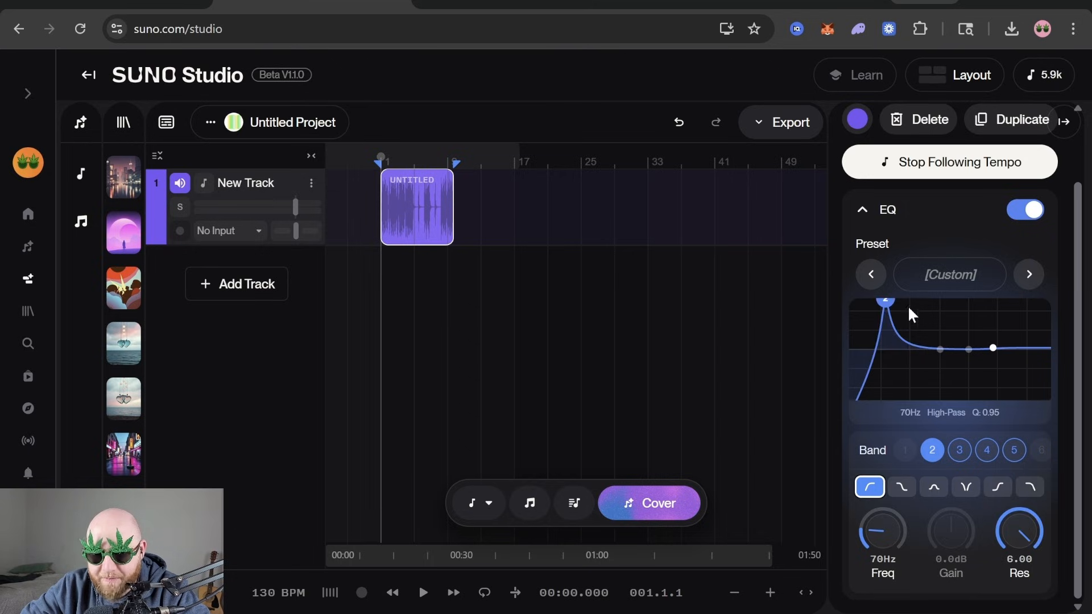
drag(889, 296, 848, 356)
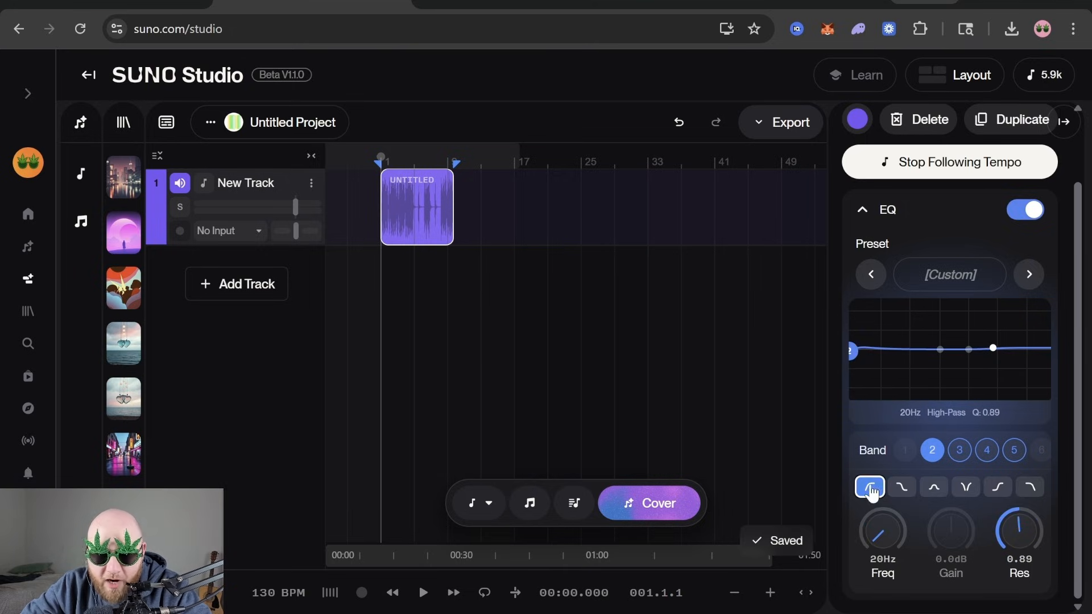
Change band 2 to a low-shelf filter and boost it to about +9.3 dB at 154 Hz
click(902, 487)
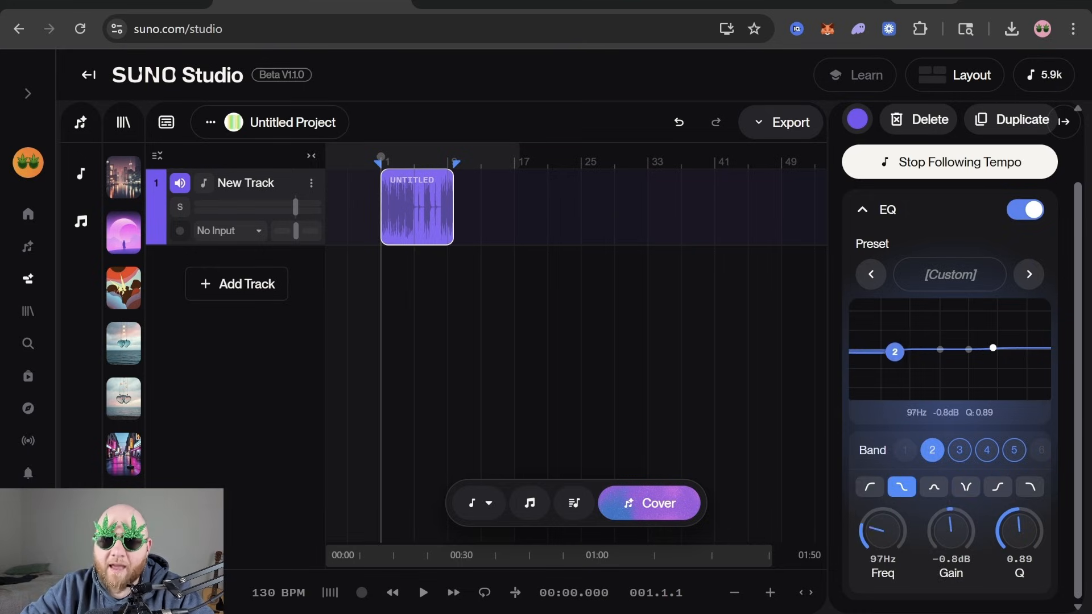
drag(894, 352, 909, 319)
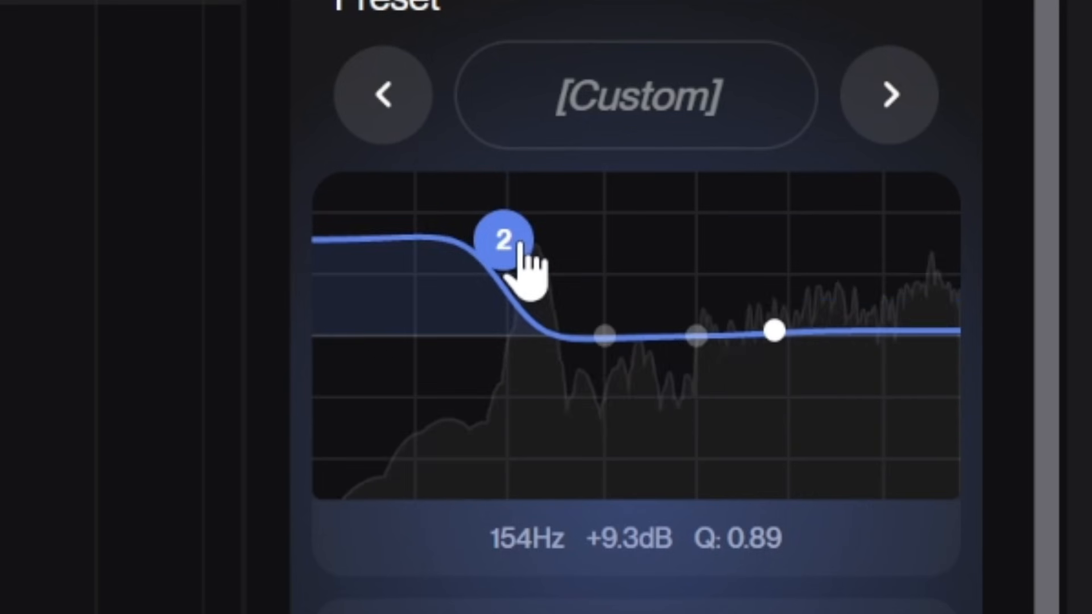
drag(911, 321, 914, 303)
Cut band 2's low shelf to about -7.2 dB at 141 Hz and ease it back to -0.5 dB at about 72 Hz
drag(909, 320, 903, 357)
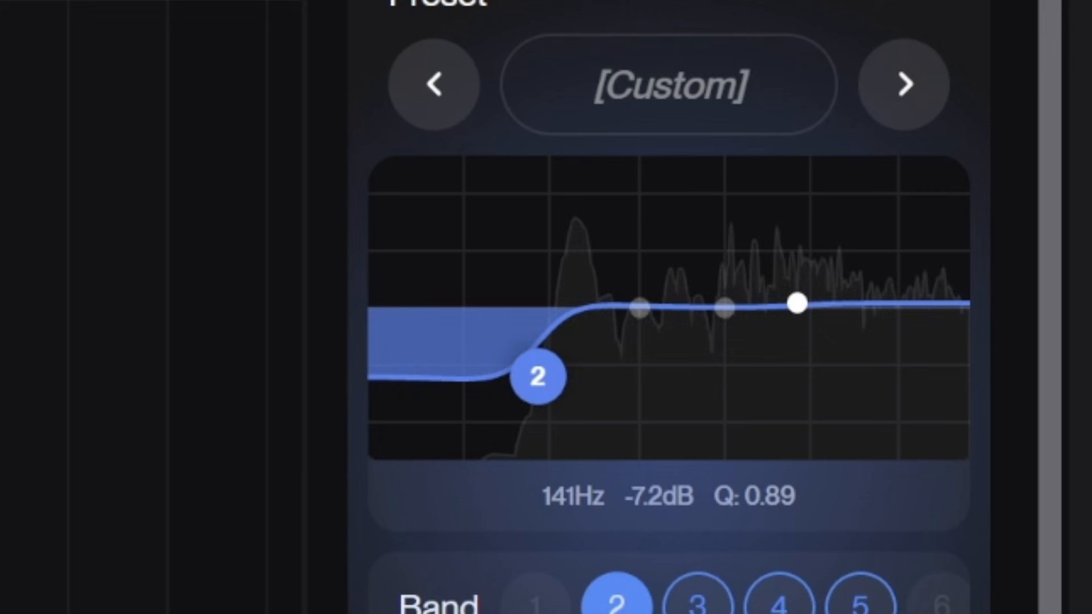
drag(904, 372, 904, 388)
drag(904, 357, 902, 353)
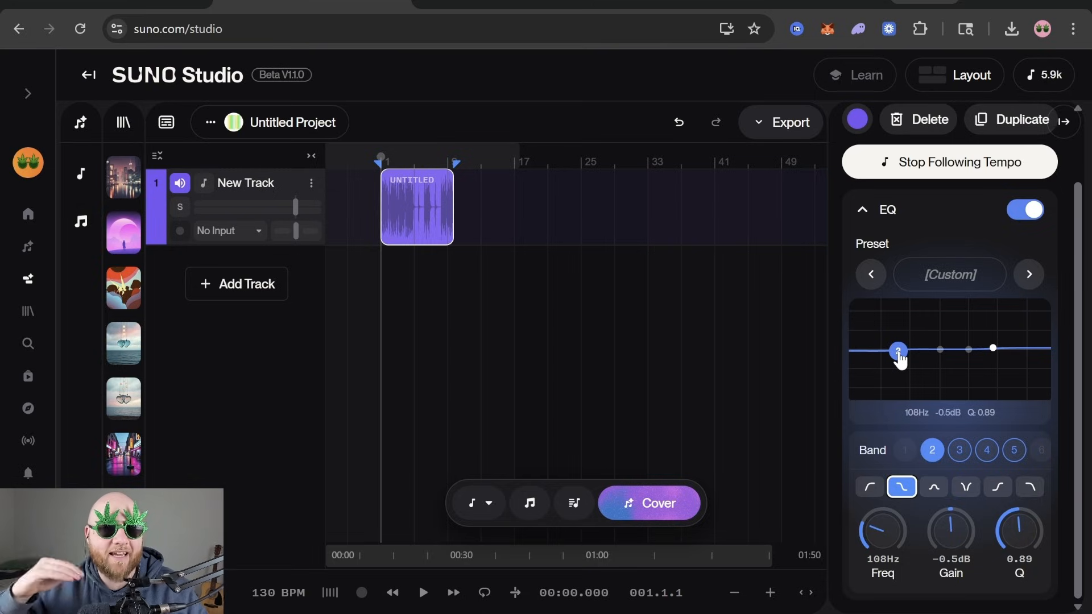
drag(900, 353, 900, 364)
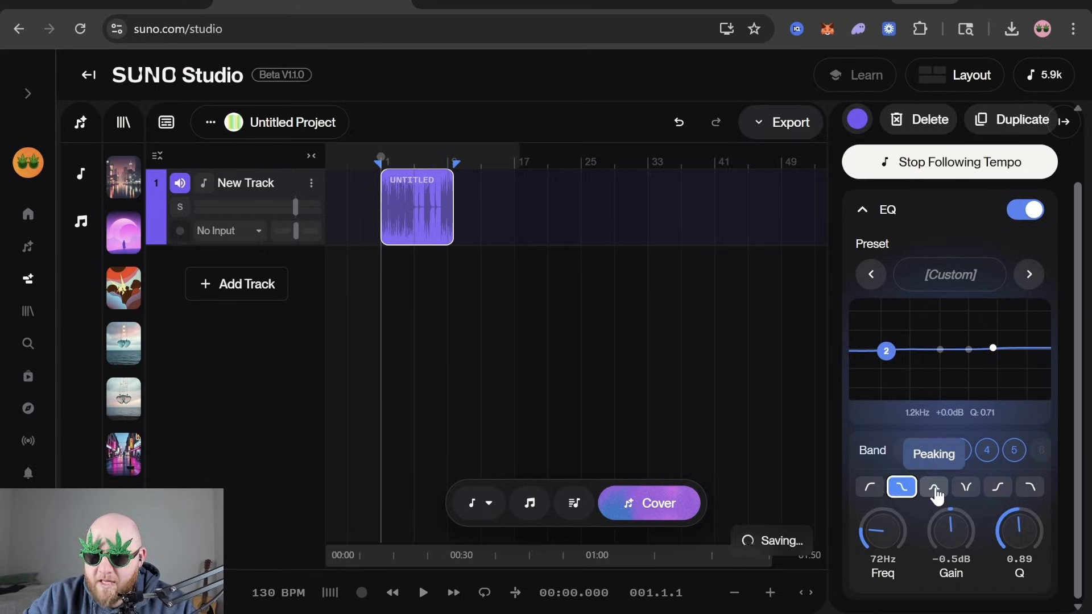
Change band 2 to a Peaking filter and boost it to about +10.4 dB at 218 Hz
click(935, 488)
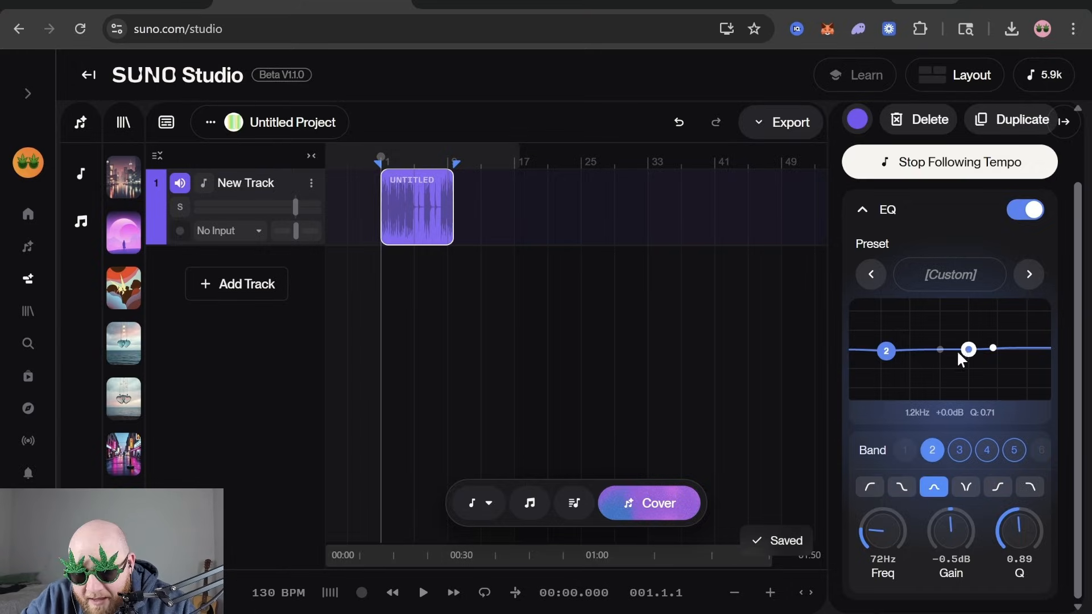
drag(886, 351, 920, 343)
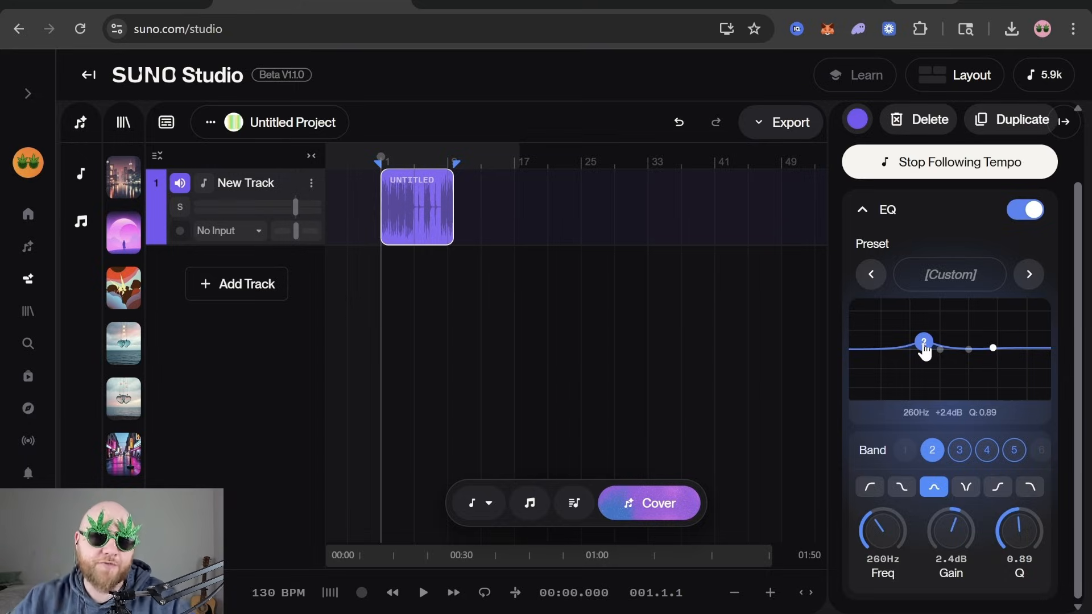
drag(924, 343, 919, 317)
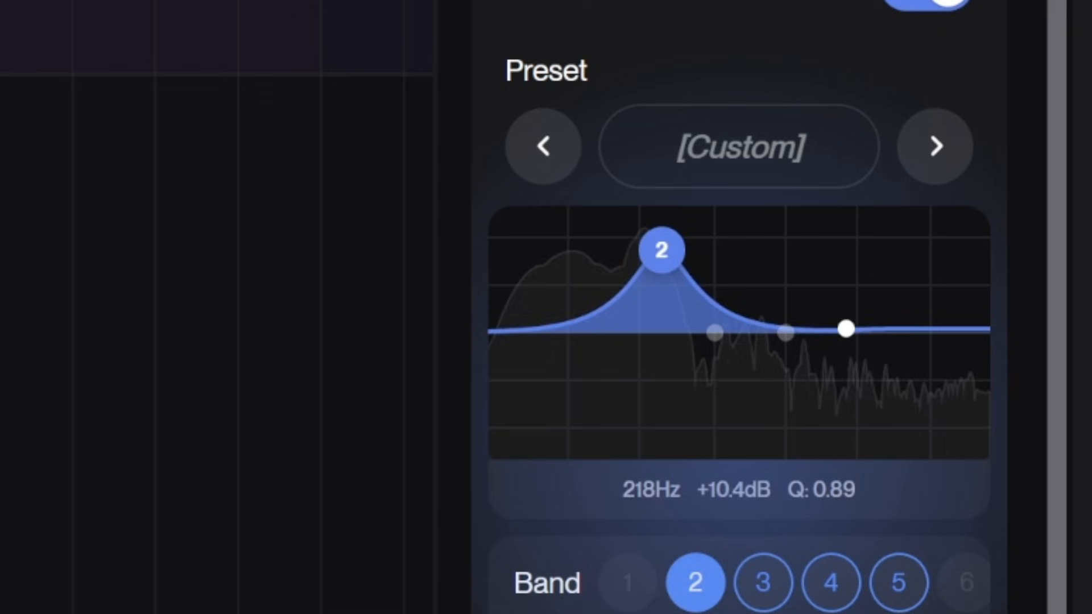
Cut band 2's peaking filter to -16.0 dB at about 721 Hz and ease it back to about -1.3 dB at 225 Hz
drag(661, 250, 752, 498)
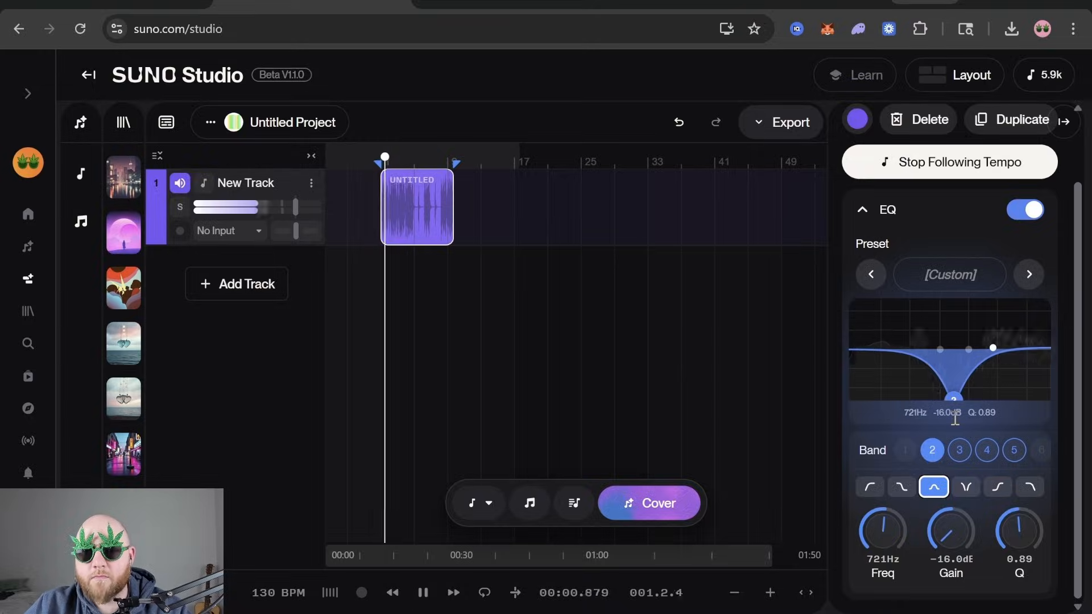
drag(956, 418, 941, 380)
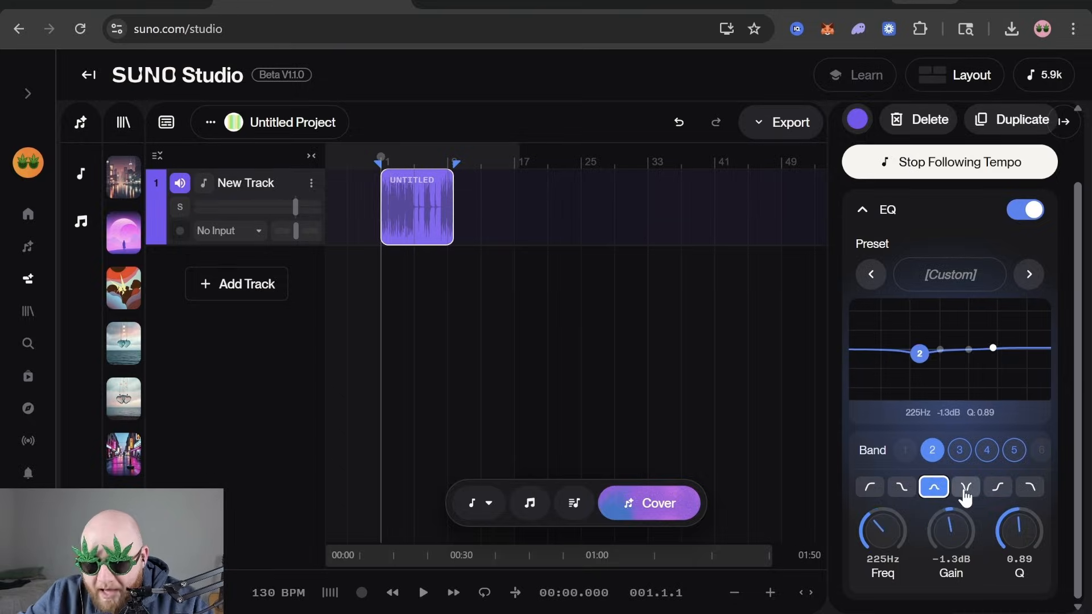
Change band 2 to a Notch filter and sweep it to about 154 Hz with a Q of 1.81
click(965, 488)
drag(613, 245, 638, 209)
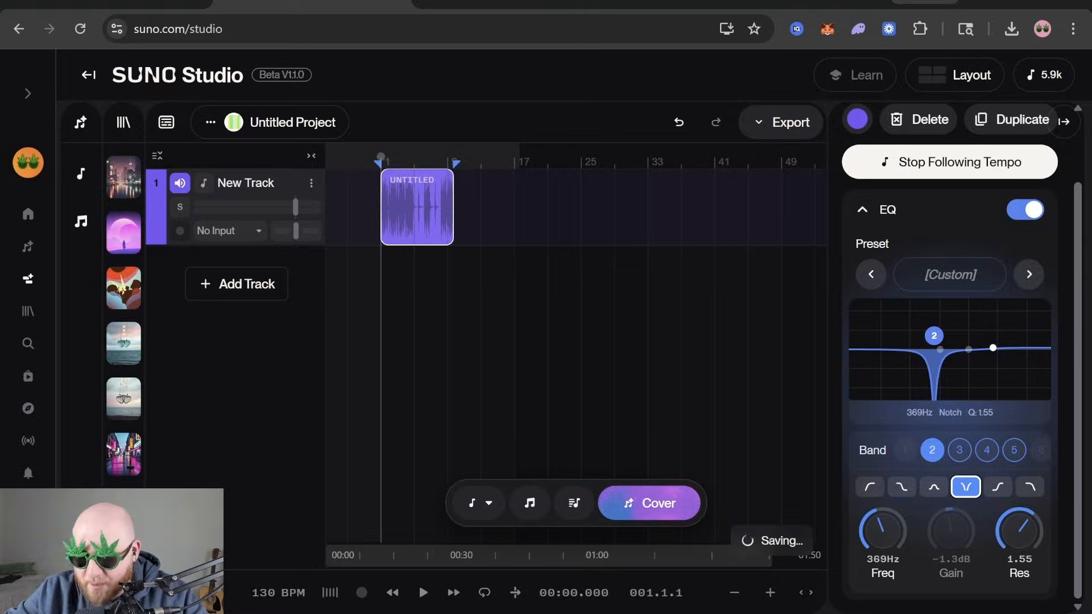
mouse_move(936, 339)
mouse_down()
mouse_move(909, 335)
mouse_move(921, 335)
mouse_up()
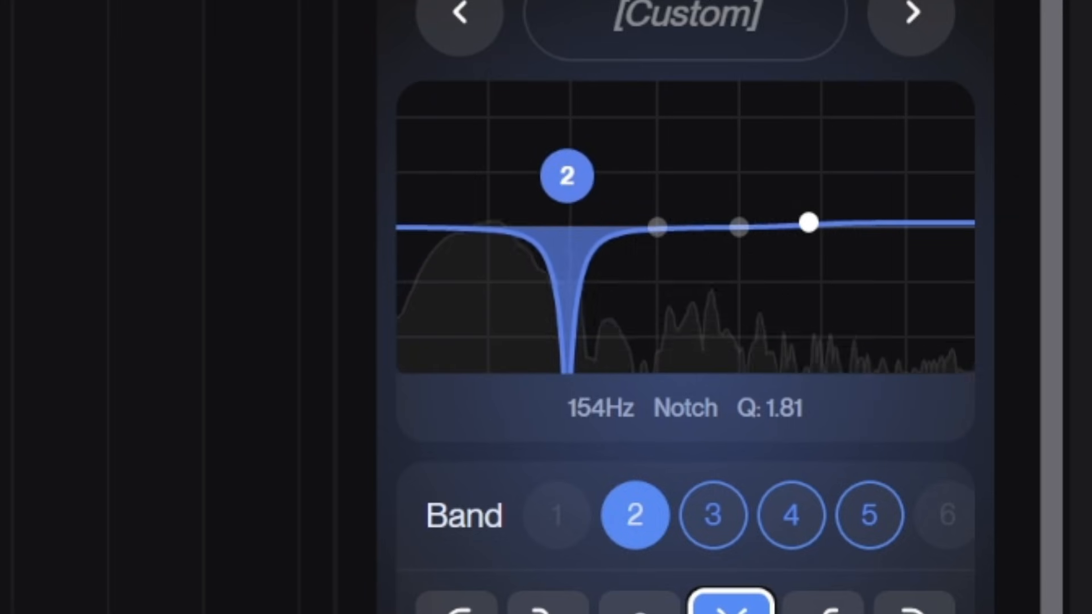
Change band 2 to a High-Shelf filter and boost it to about +4.3 dB at 1.3 kHz
drag(599, 178, 673, 173)
click(998, 487)
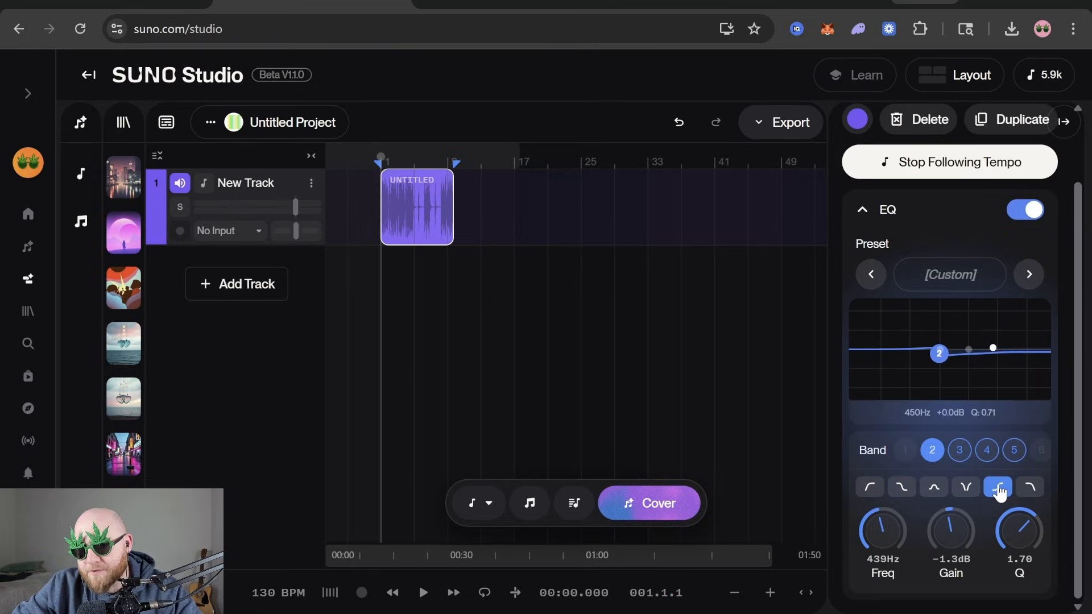
drag(937, 360, 972, 336)
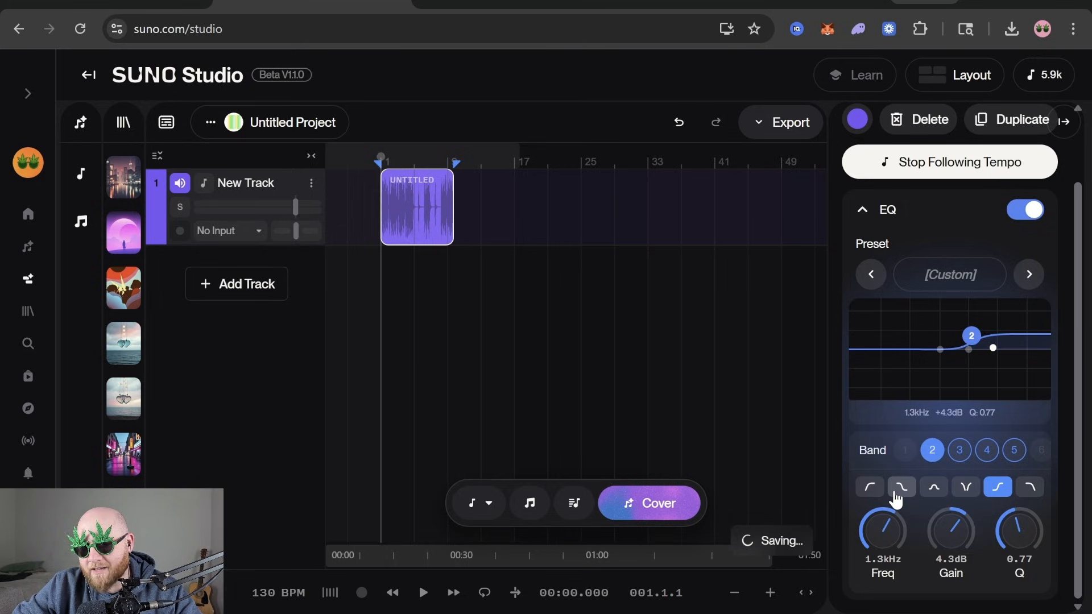
Raise band 2's high shelf to about +7.7 dB at 1.7 kHz and cut it to about -14.9 dB at 2.2 kHz
click(902, 487)
click(998, 488)
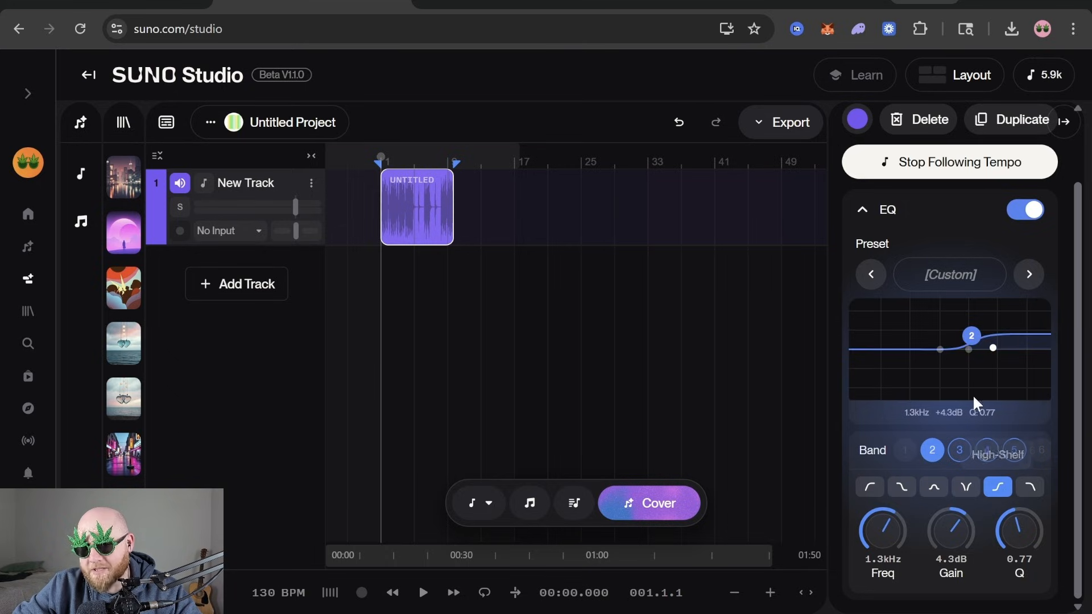
mouse_move(972, 336)
mouse_down()
mouse_move(996, 333)
mouse_move(993, 348)
mouse_move(979, 325)
mouse_up()
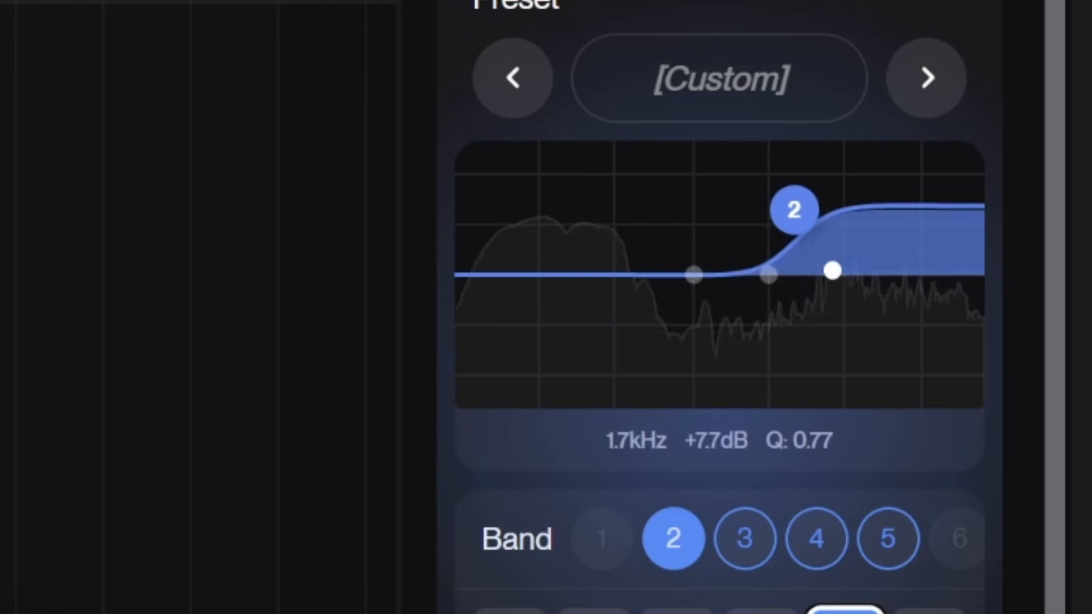
drag(794, 209, 794, 252)
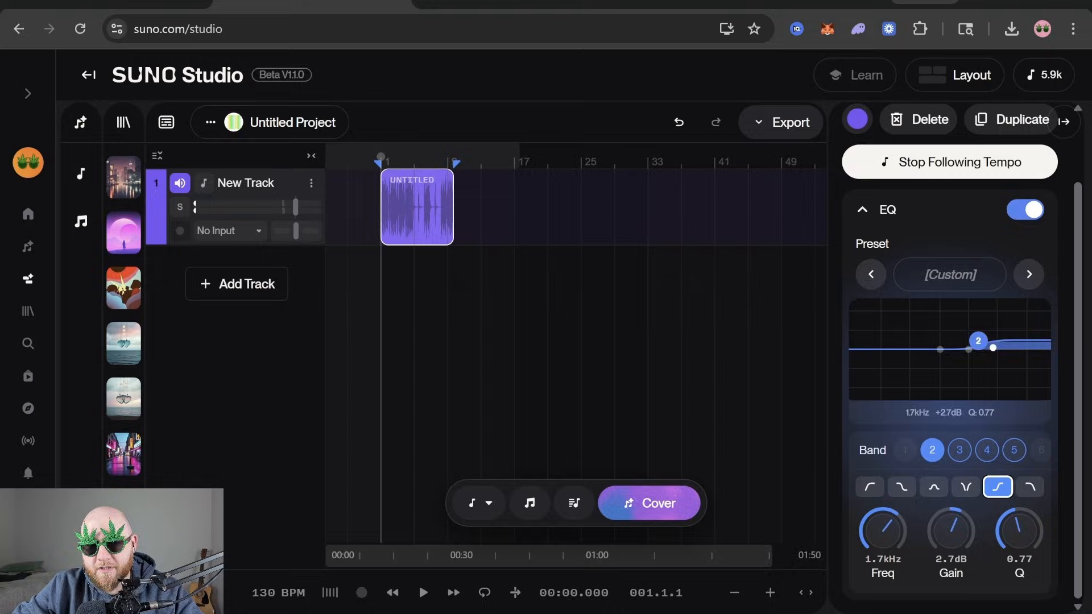
drag(978, 341, 988, 398)
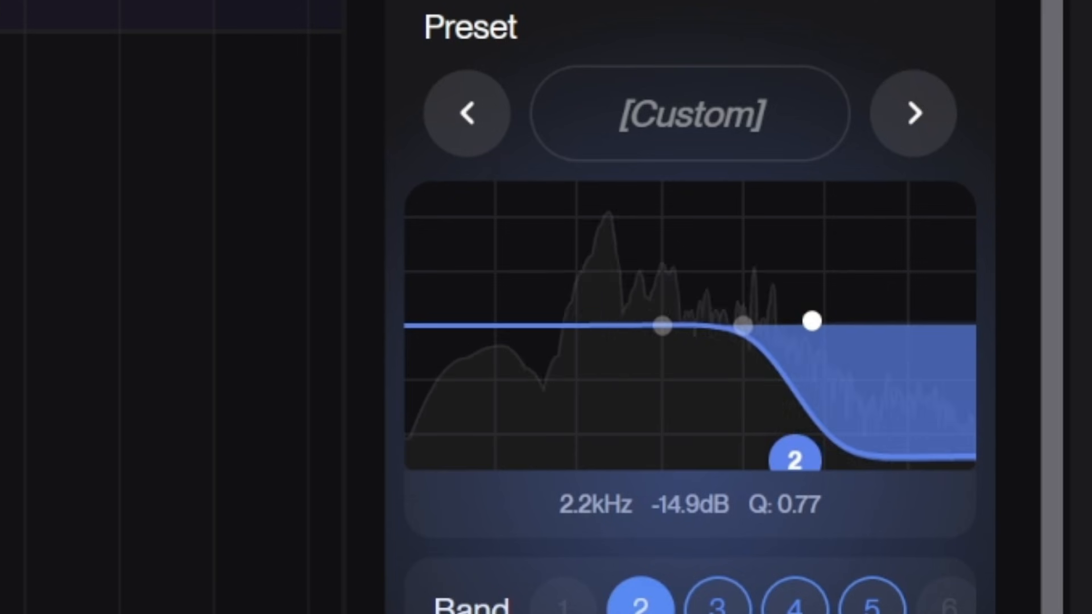
Change band 2 to a Low-Pass filter and sweep its cutoff, ending at 20.0 kHz with a resonance of 0.66
click(1030, 489)
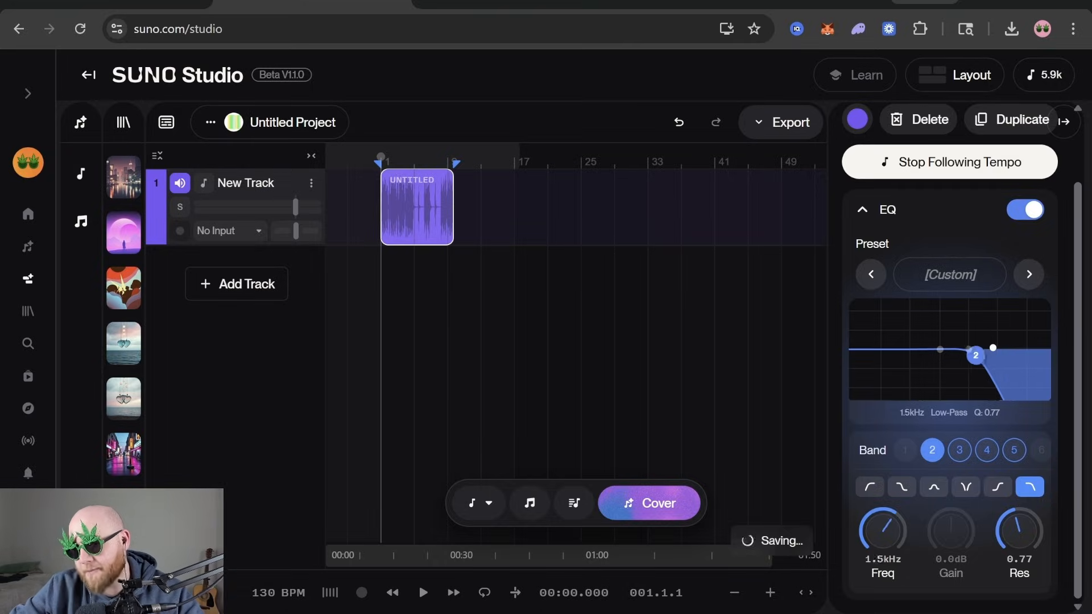
drag(973, 355, 979, 348)
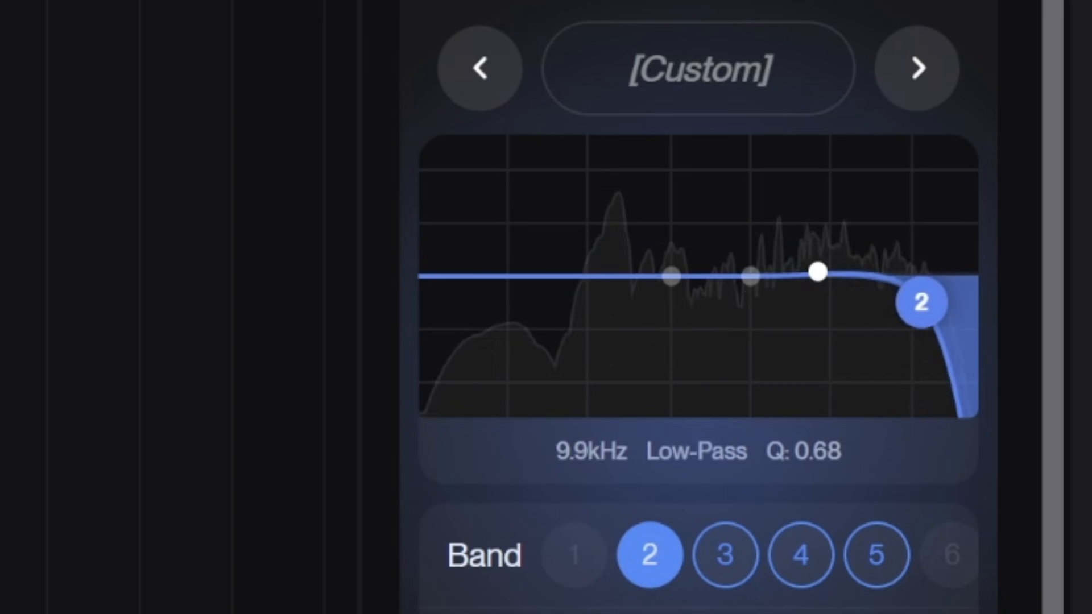
drag(1031, 359, 968, 358)
drag(747, 302, 666, 300)
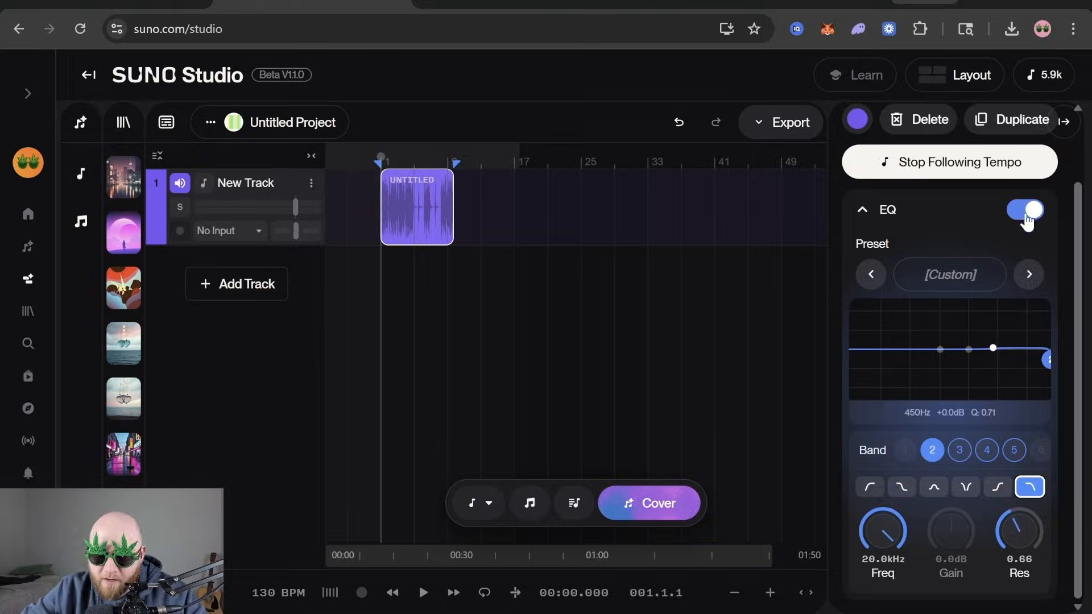
Apply the Clarity EQ preset, nudge band 2 to about 623 Hz at -1.9 dB and select band 4
click(957, 282)
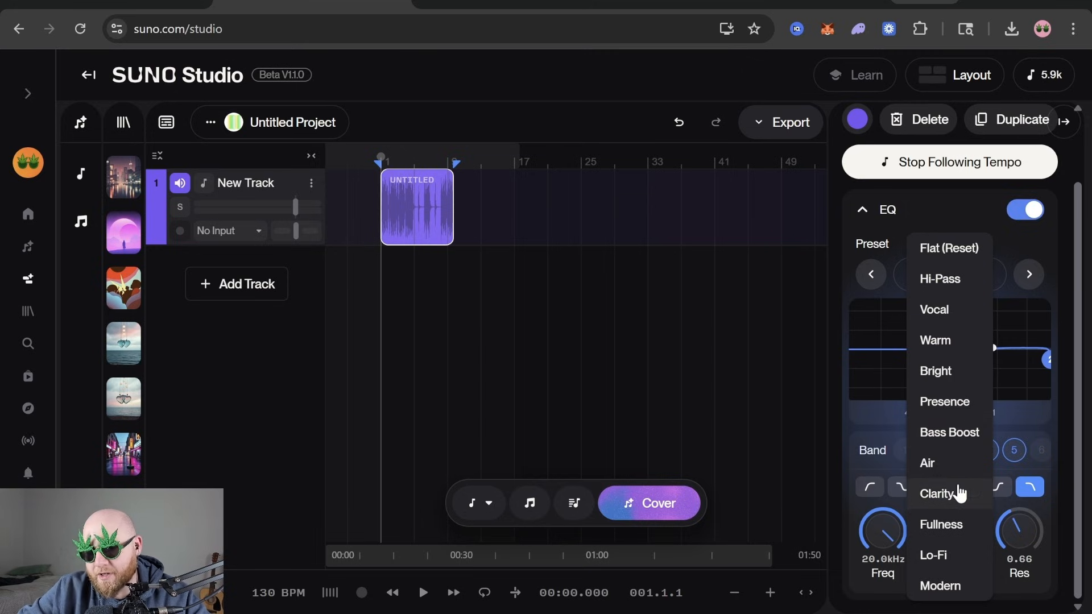
click(937, 494)
drag(948, 356, 950, 354)
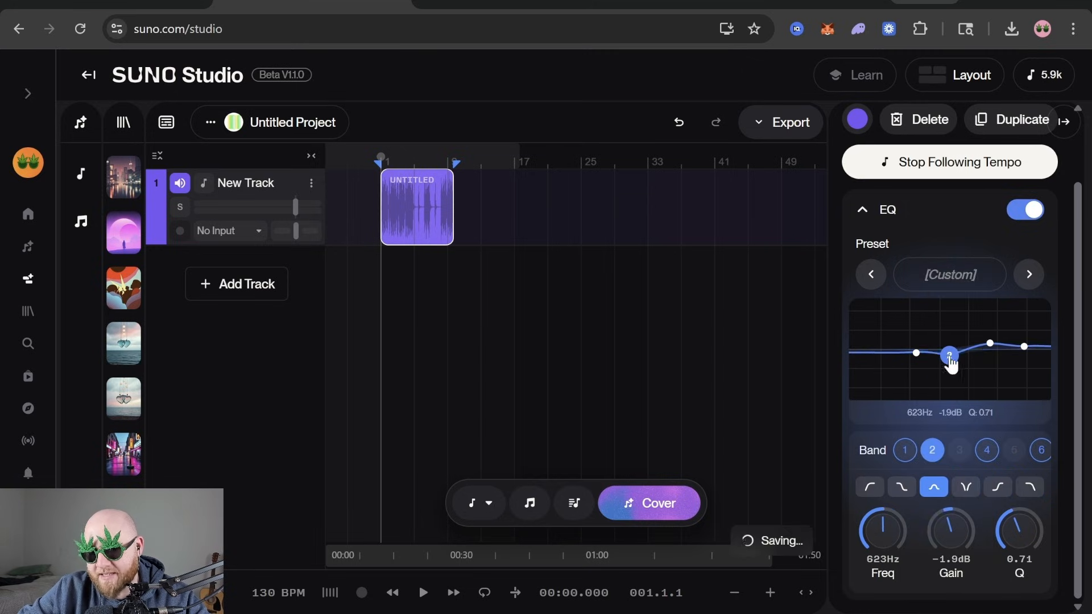
click(990, 344)
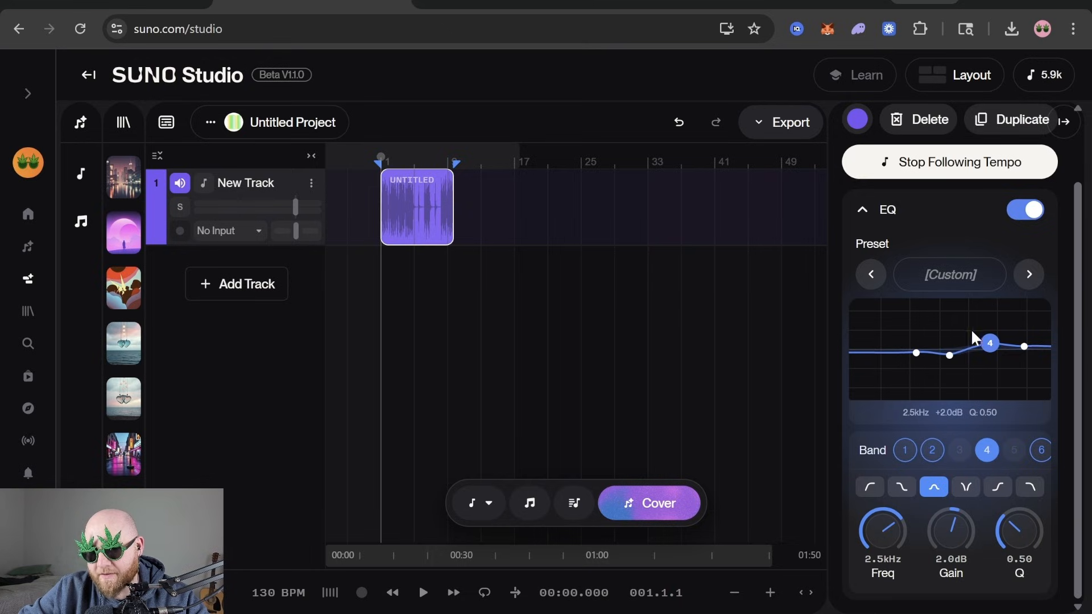
Apply the Bass Boost EQ preset and listen to the clip
click(950, 274)
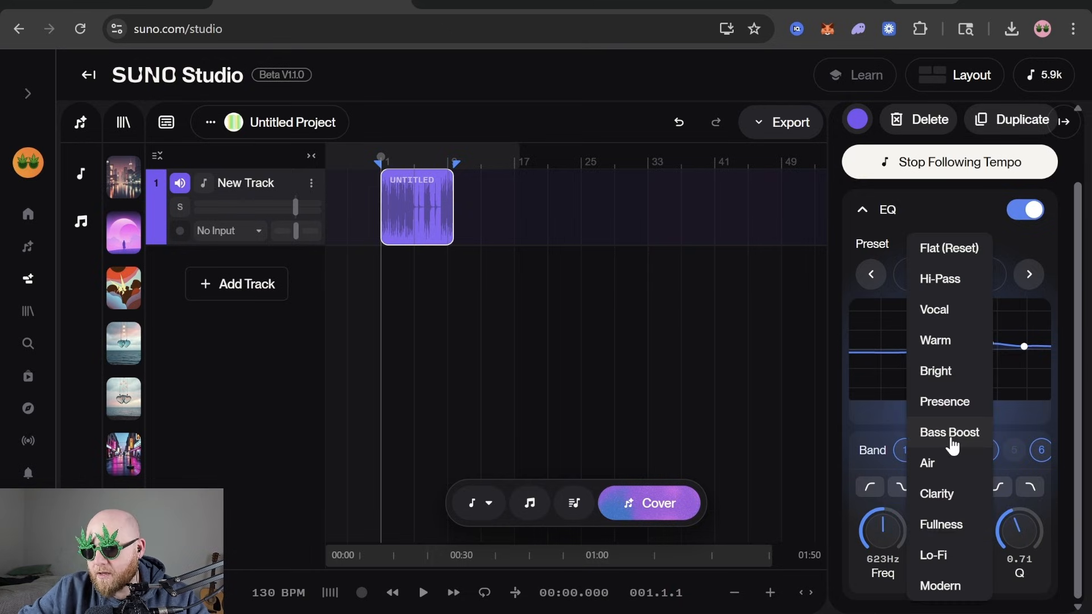
click(950, 435)
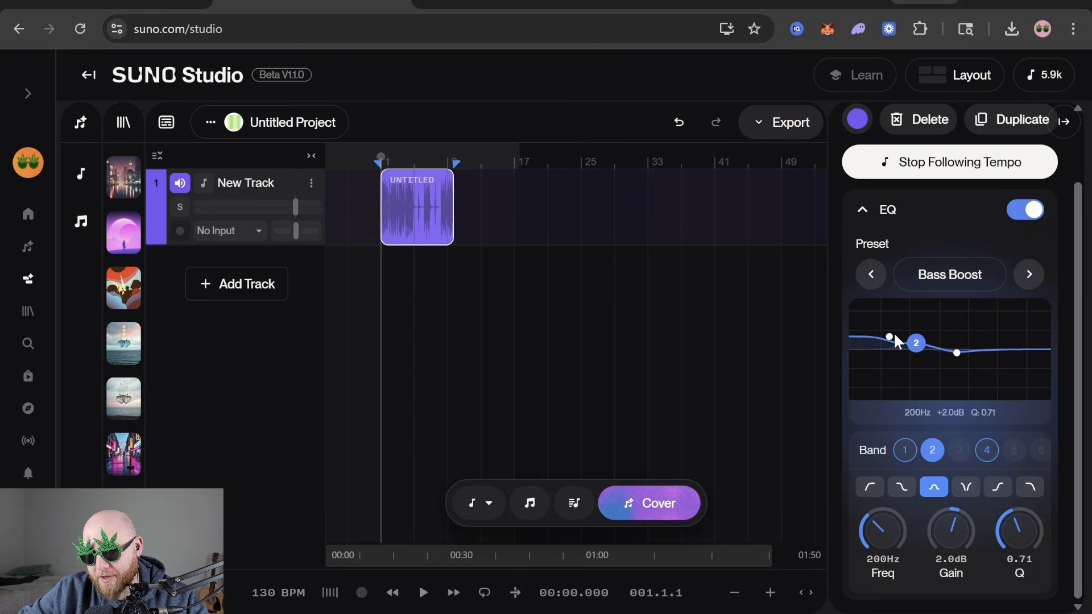
key(space)
Apply the Lo-Fi EQ preset and play the clip through it
click(950, 274)
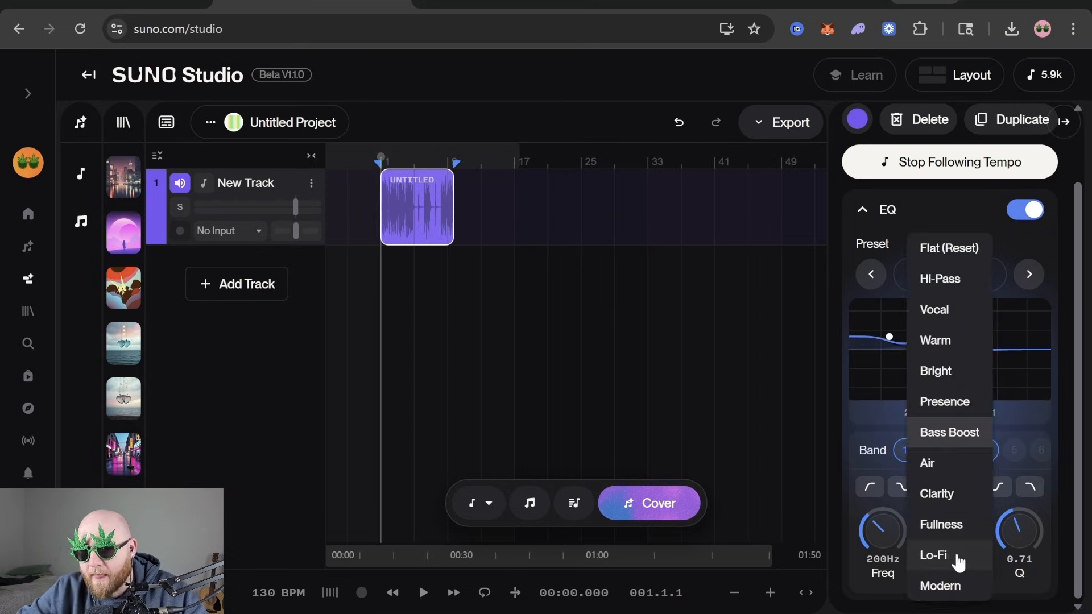
click(937, 554)
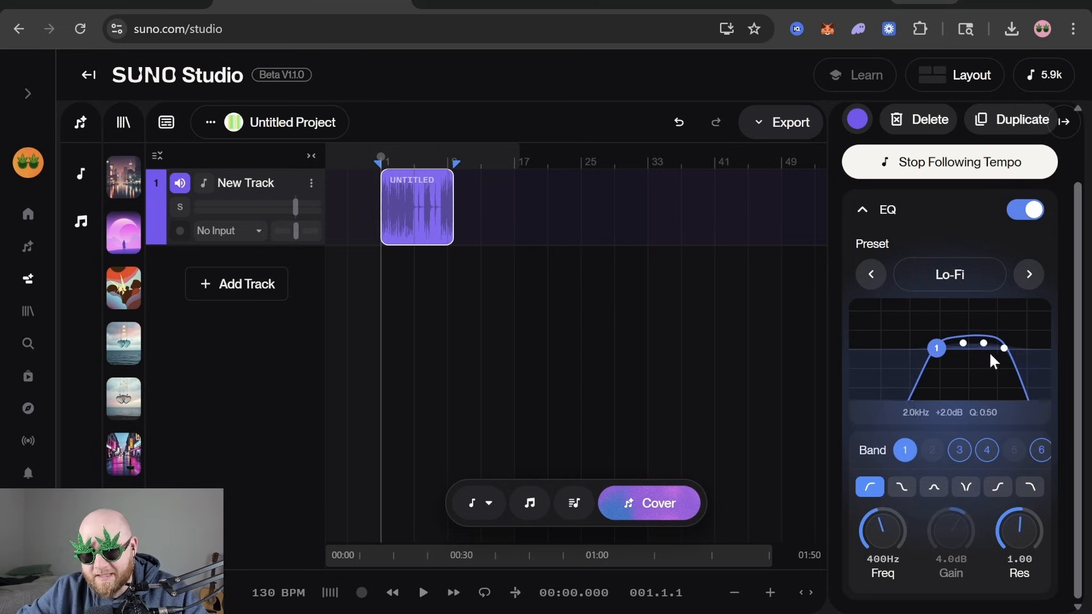
key(space)
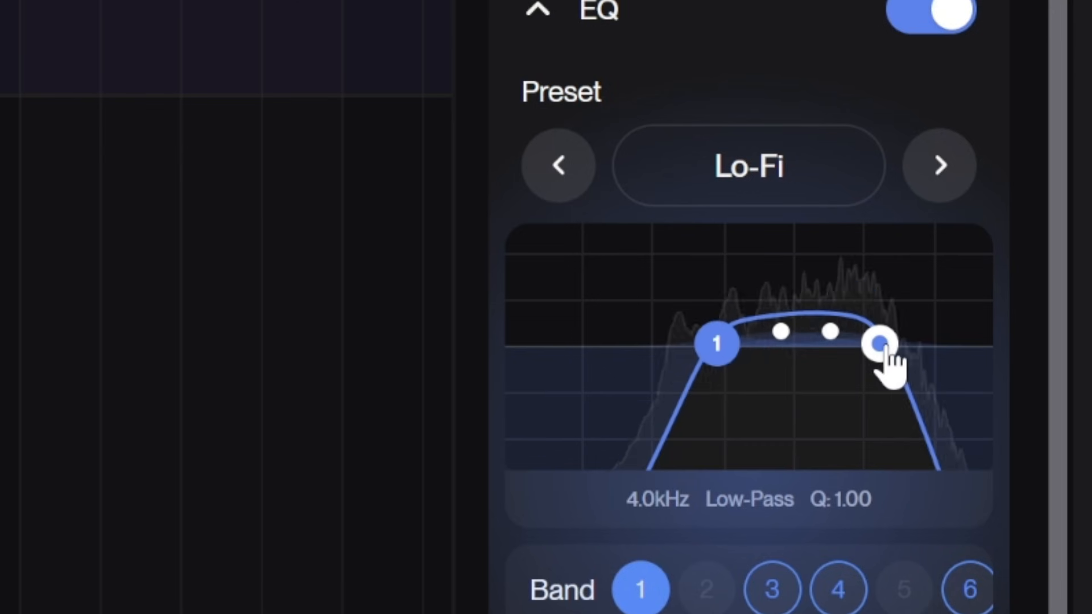
Try High-Pass on band 6, restore Low-Pass at about 2.6 kHz and raise band 1's high-pass to about 937 Hz
click(1004, 349)
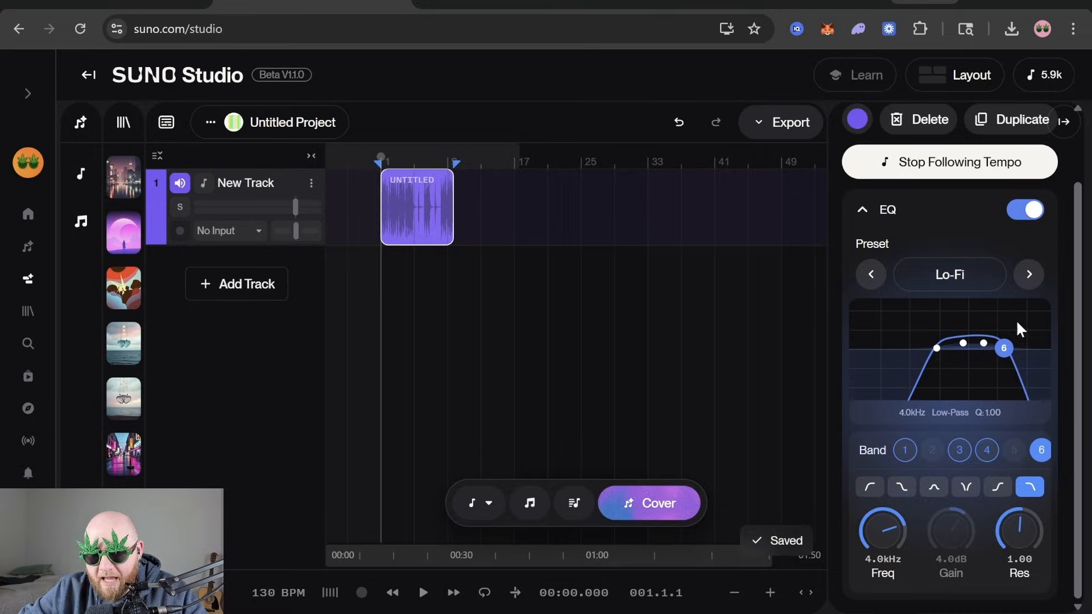
click(867, 491)
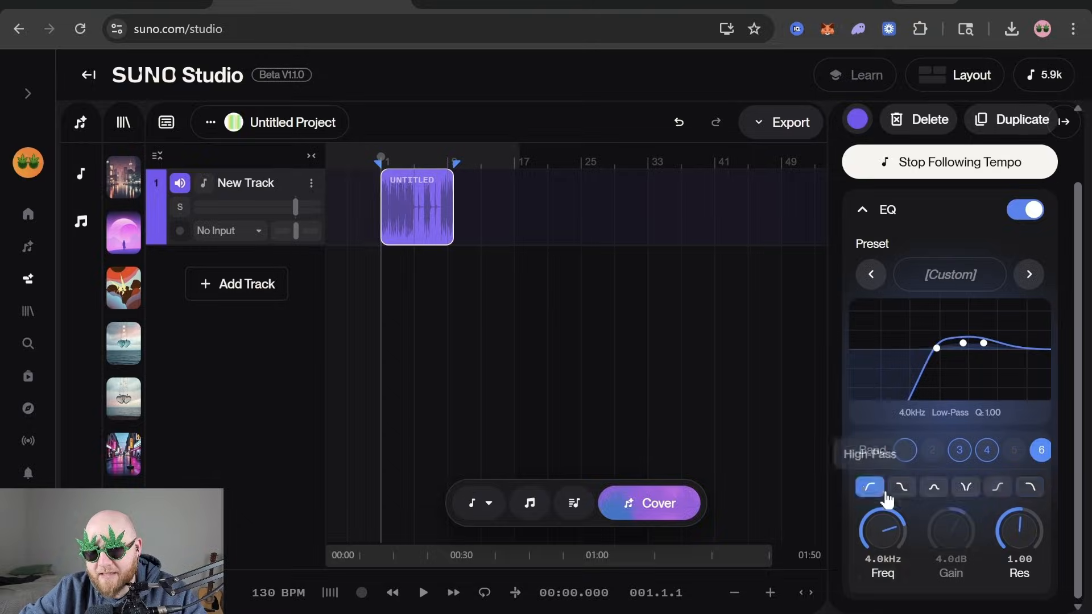
click(1032, 488)
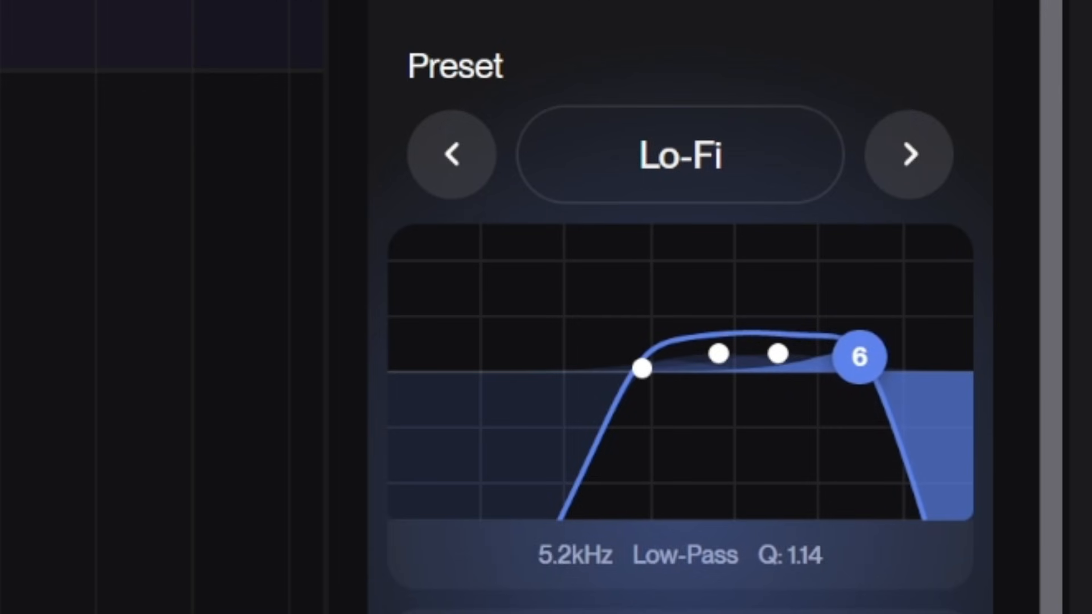
click(629, 368)
drag(626, 369, 713, 356)
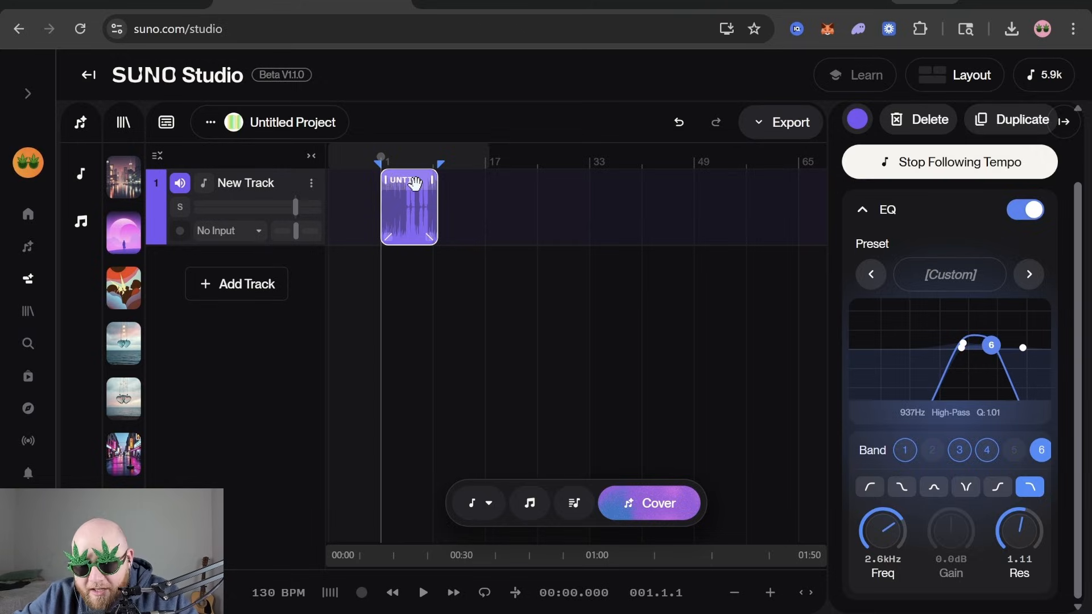
Delete the audio clip from the track and open Suno's song creation page
key(Delete)
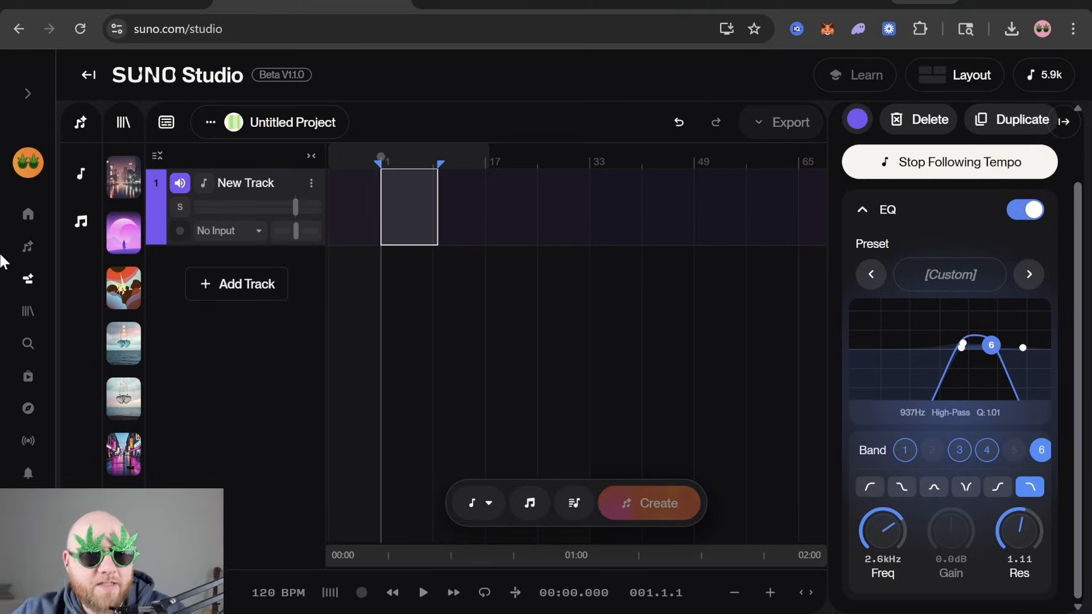
click(28, 247)
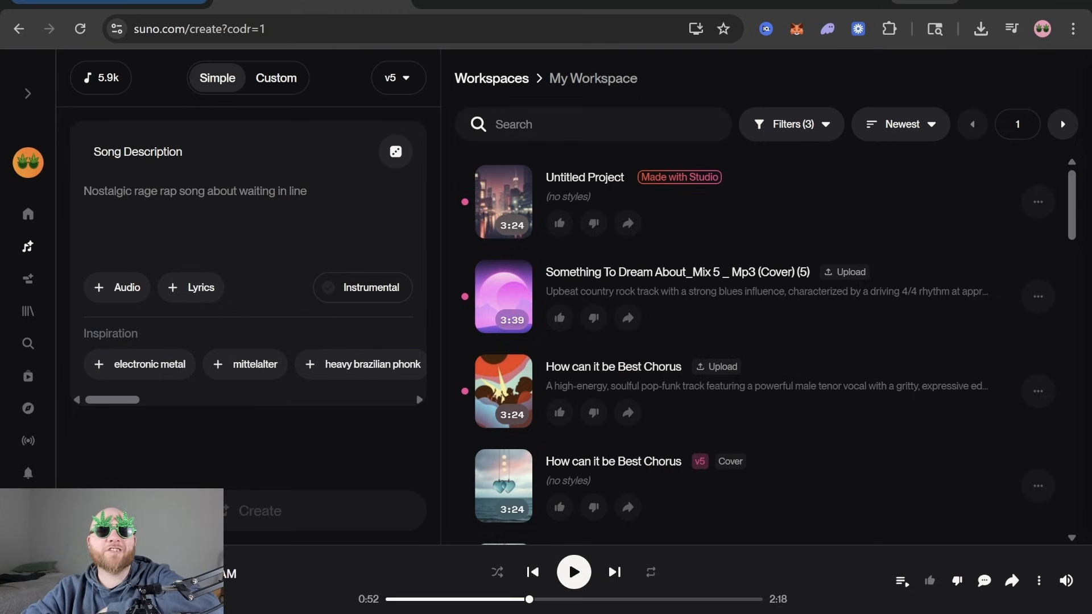
Switch to the 10,000 SUNO Prompts PDF and go to its Acoustic Pop chapter
click(315, 5)
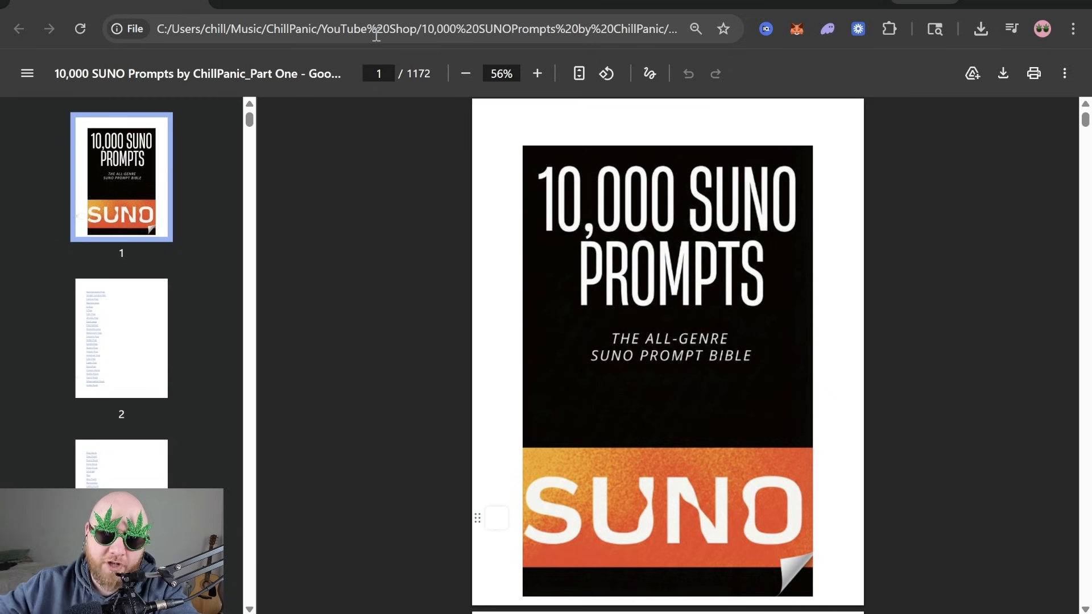
scroll(693, 232, down, 7)
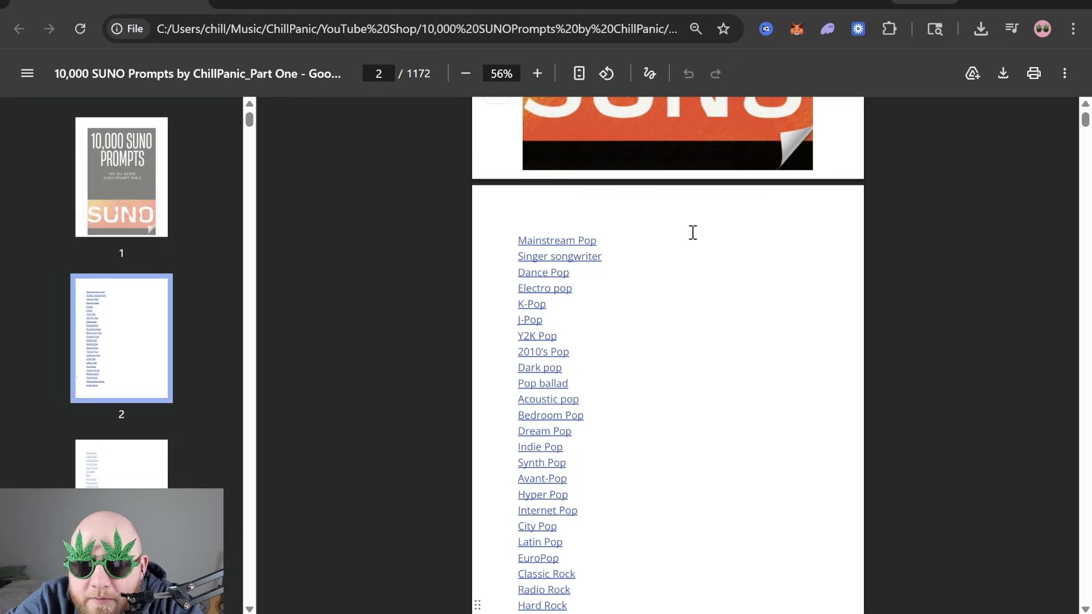
click(562, 401)
drag(544, 165, 676, 176)
click(746, 189)
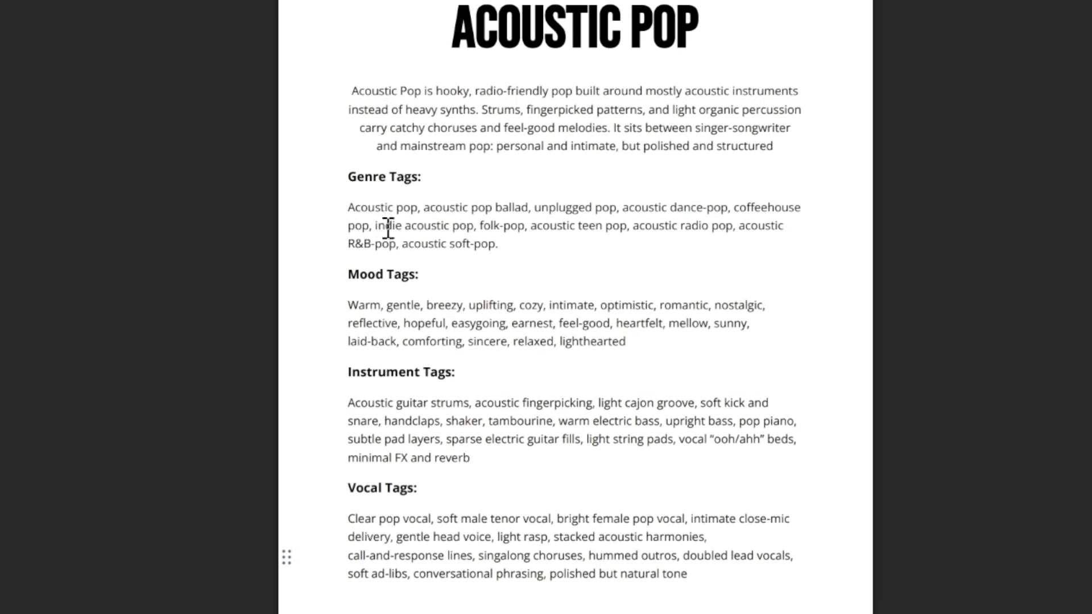
Review the genre, mood, instrument and vocal tags listed for Acoustic Pop
drag(370, 208, 419, 226)
drag(405, 324, 483, 324)
drag(428, 423, 481, 422)
drag(444, 555, 492, 537)
click(507, 505)
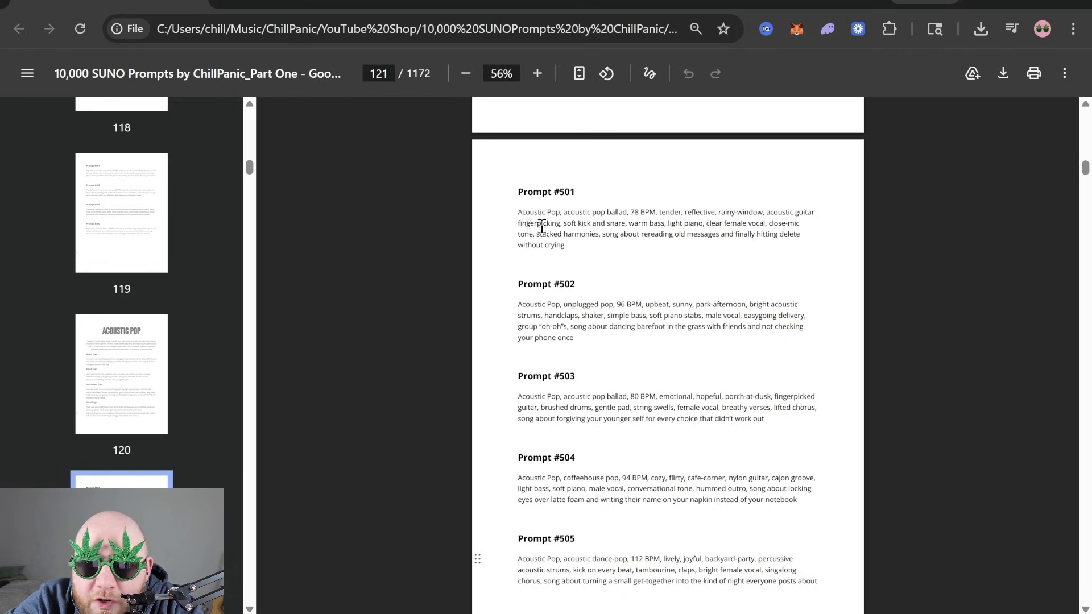
Copy the text of Prompt #501 and paste it into Suno's Song Description
triple_click(562, 218)
key(ctrl+c)
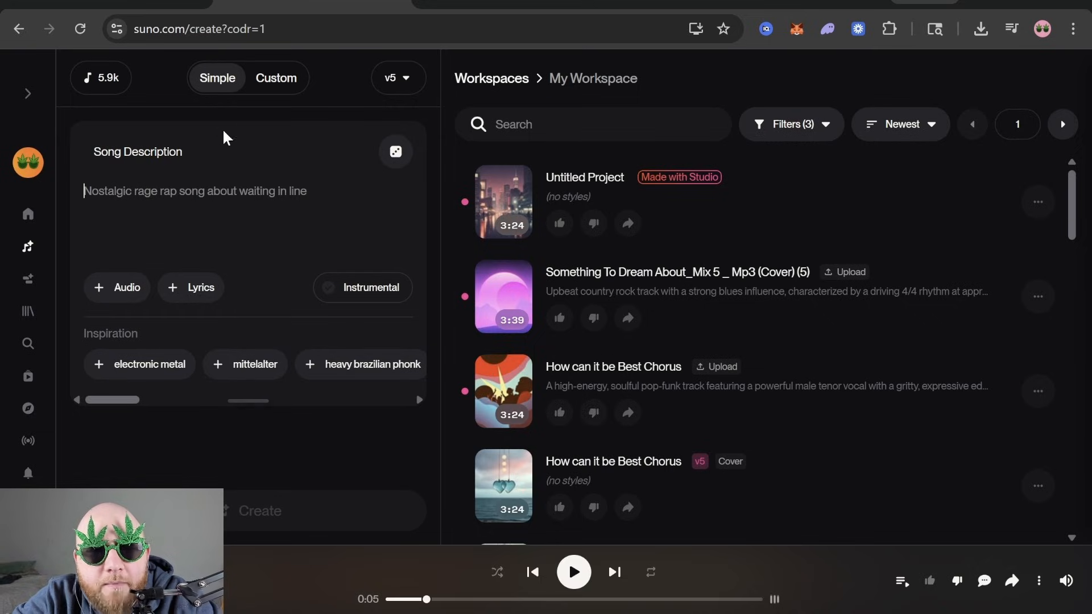
click(177, 188)
key(ctrl+v)
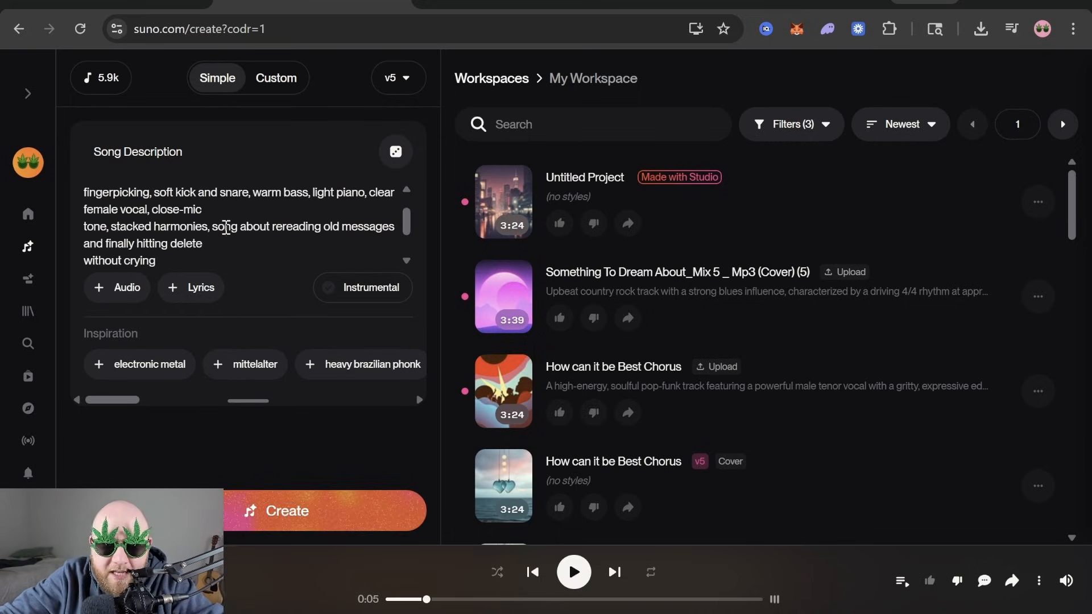
Replace the description's closing song topic with "song about falling in love with Suno Studio's new EQ"
drag(218, 227, 405, 259)
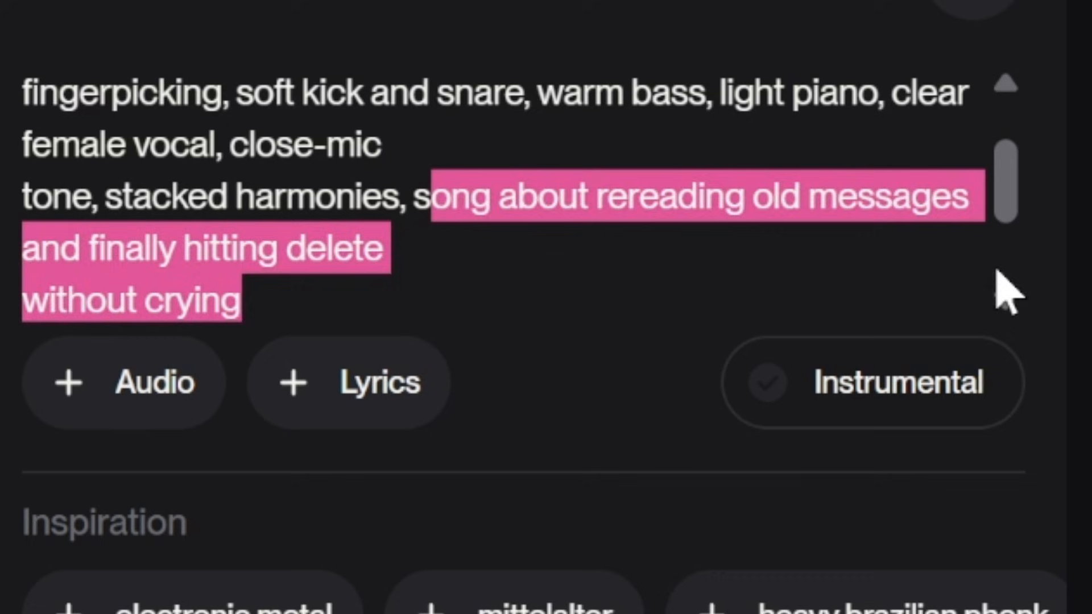
click(523, 290)
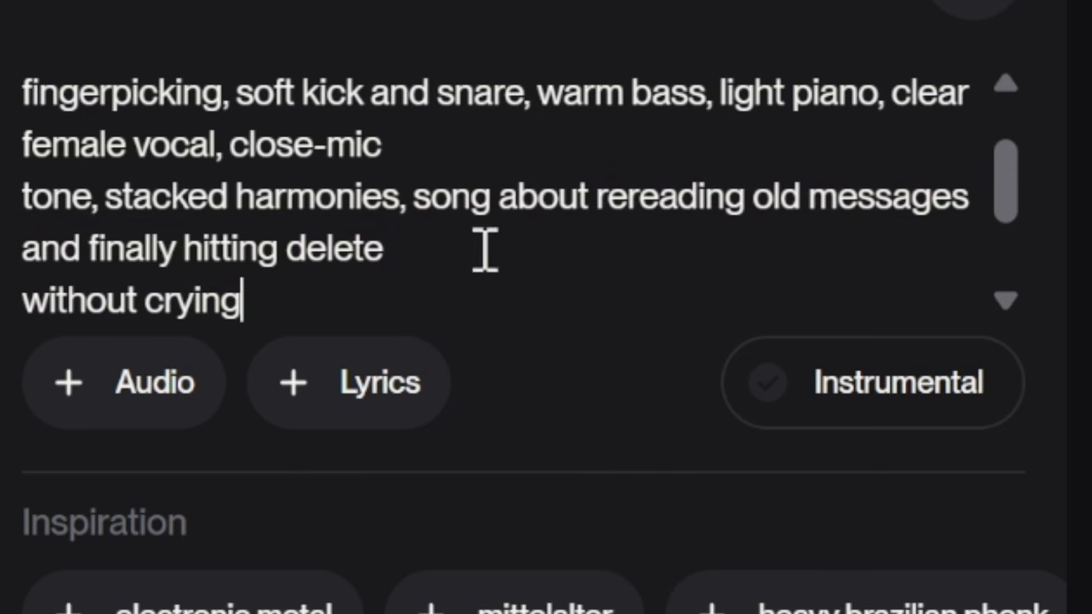
drag(408, 210, 537, 194)
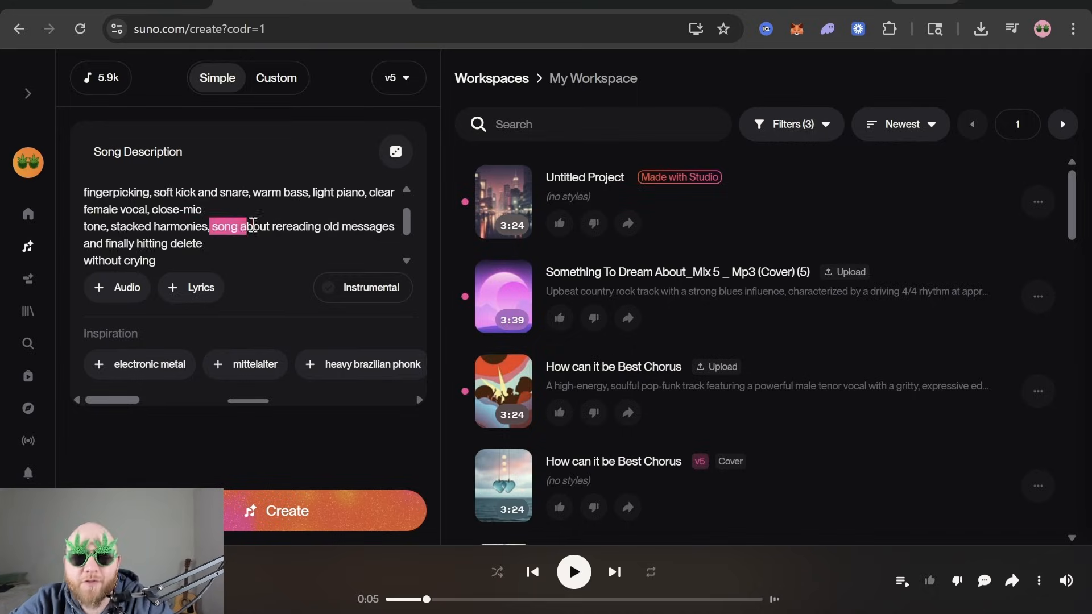
drag(252, 224, 324, 288)
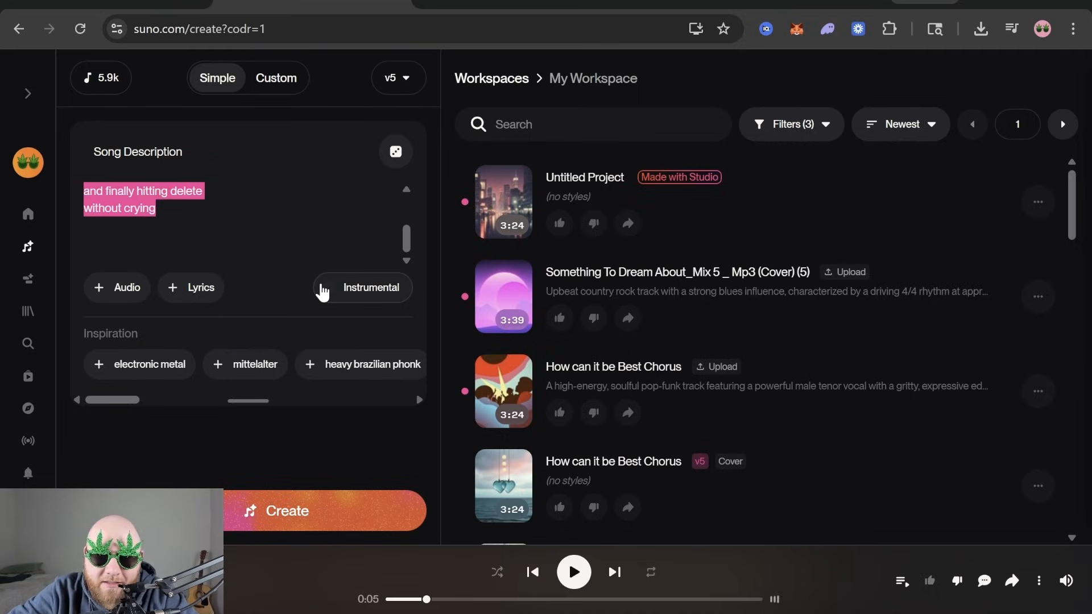
key(BackSpace)
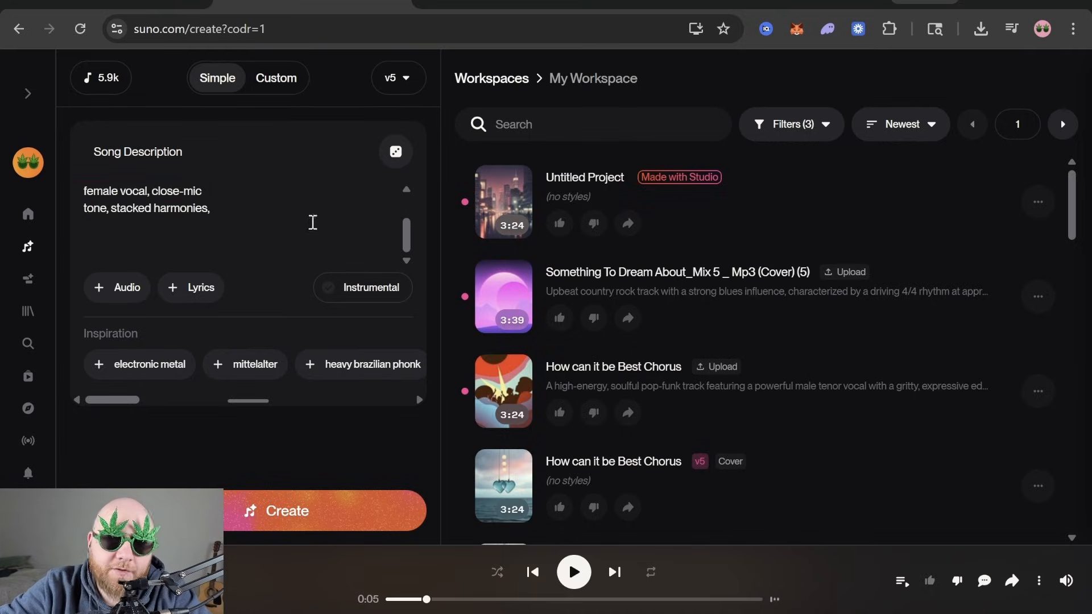
scroll(313, 223, up, 3)
text(song about)
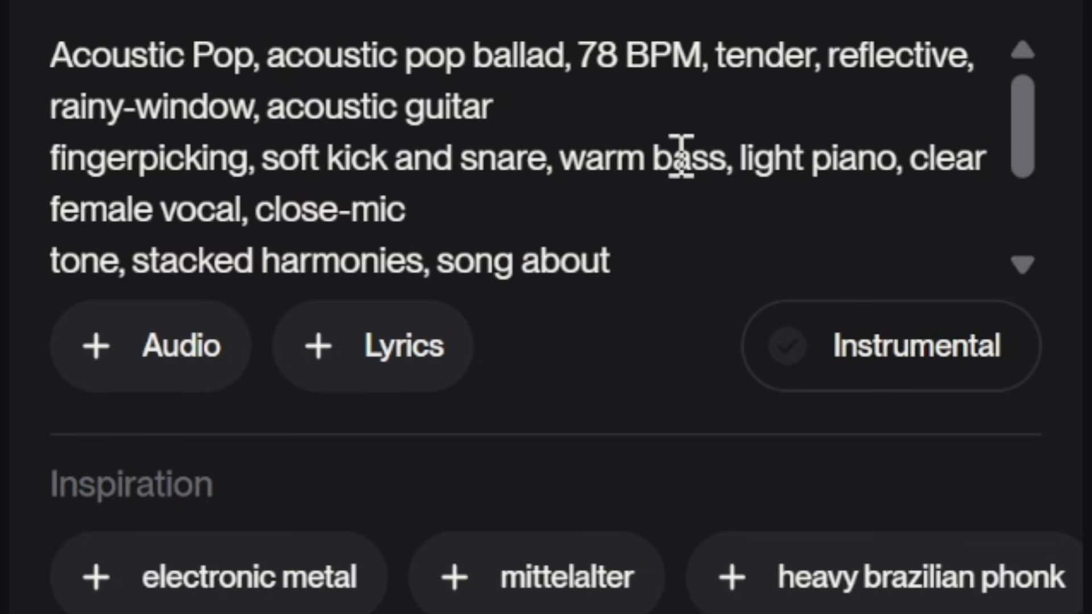
text( falling in love with )
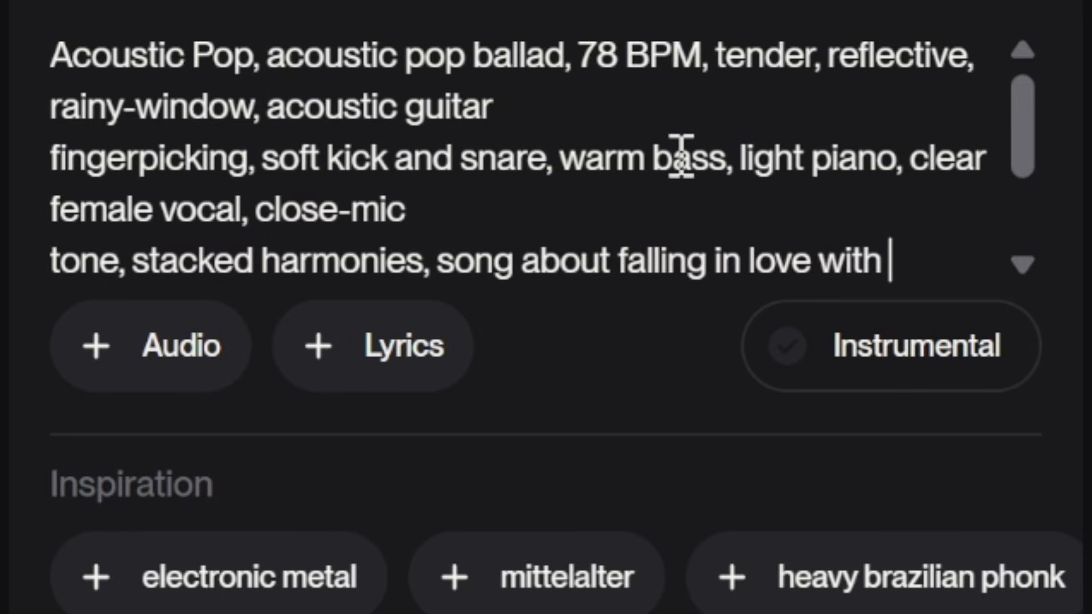
text(Suno Studio's new EQ)
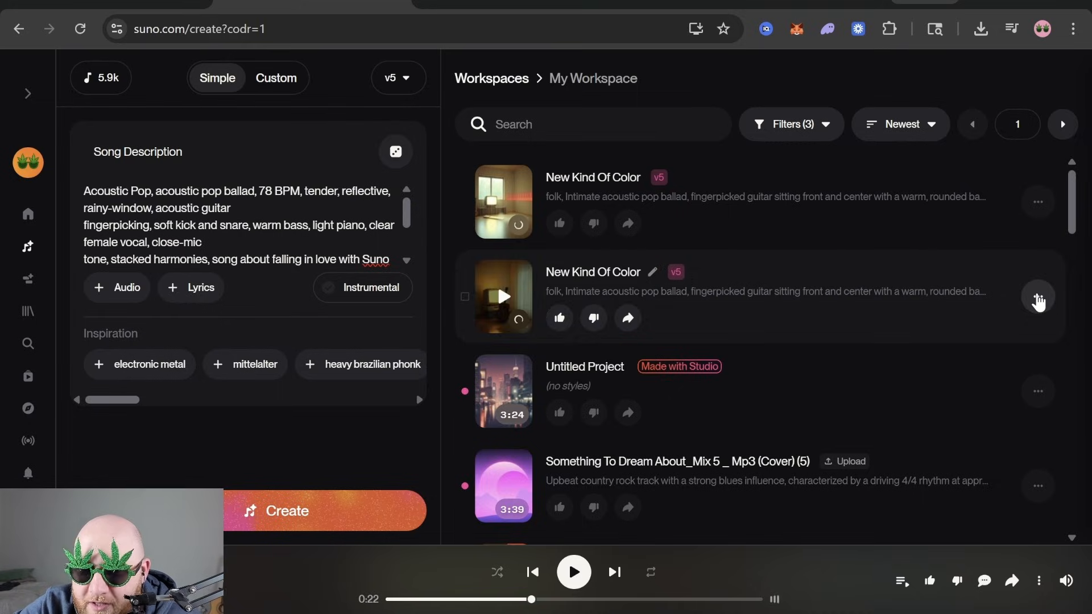
Open the second generated "New Kind Of Color" song in Suno Studio
click(1038, 297)
mouse_move(946, 239)
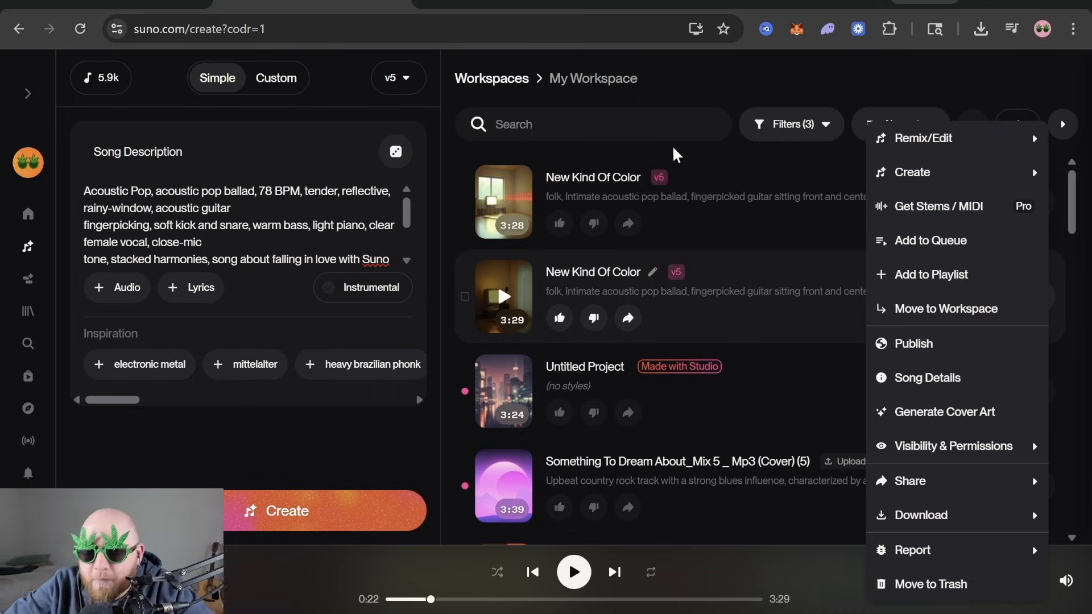
mouse_move(926, 151)
click(769, 145)
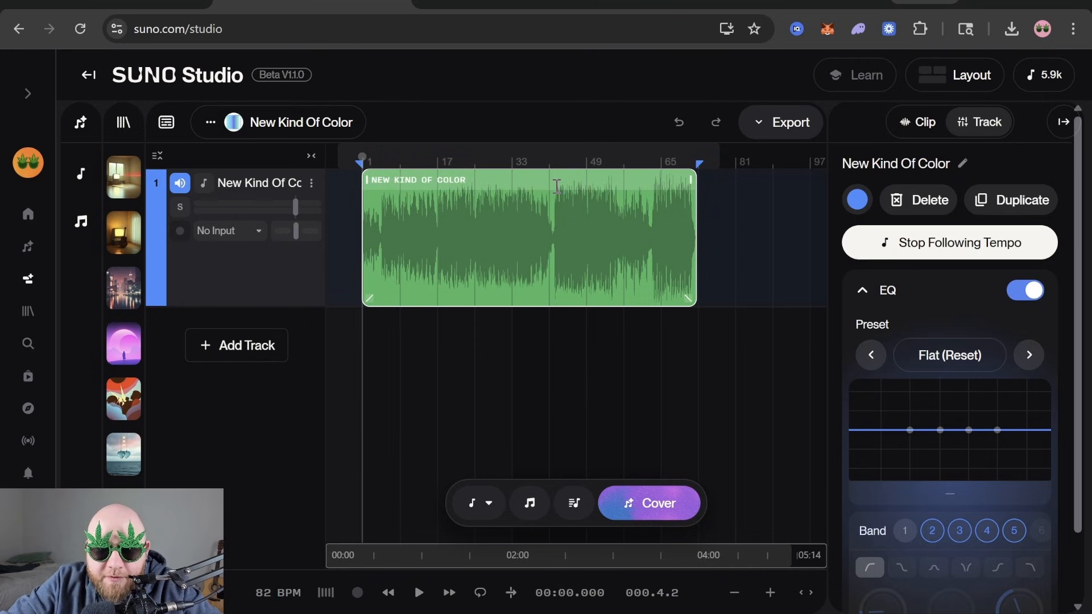
Extract the stems from the New Kind Of Color clip
click(921, 122)
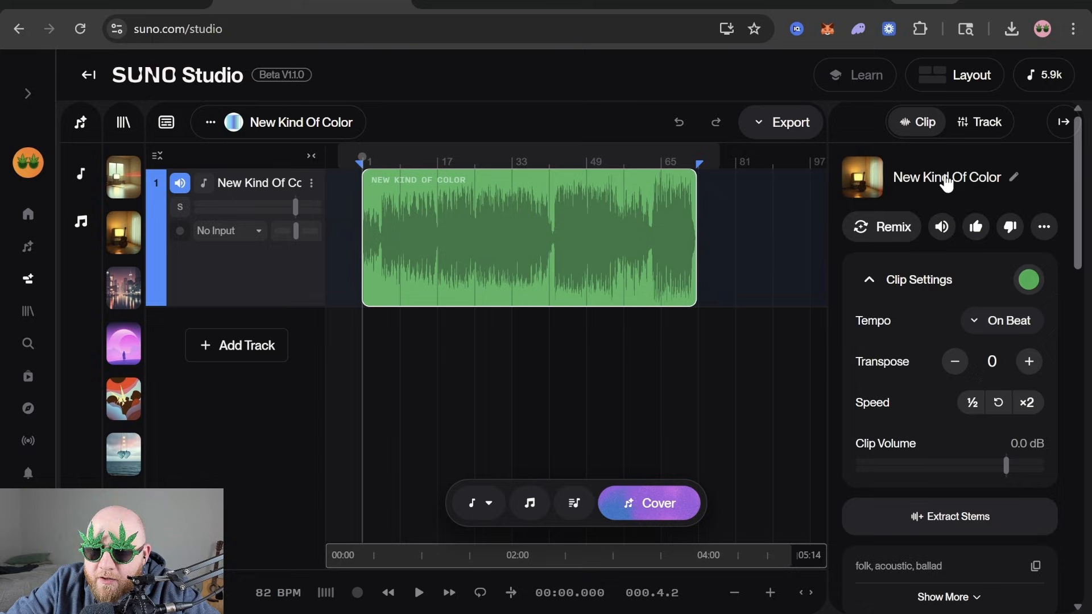
click(974, 521)
click(976, 552)
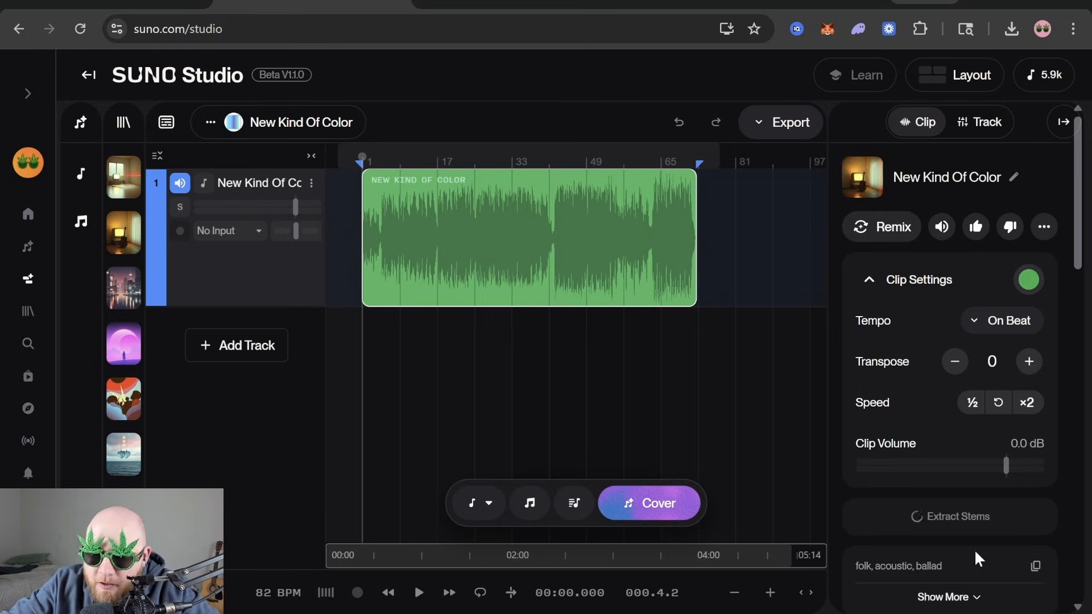
Insert all extracted Version 1 stems into the project as separate tracks
scroll(971, 501, down, 5)
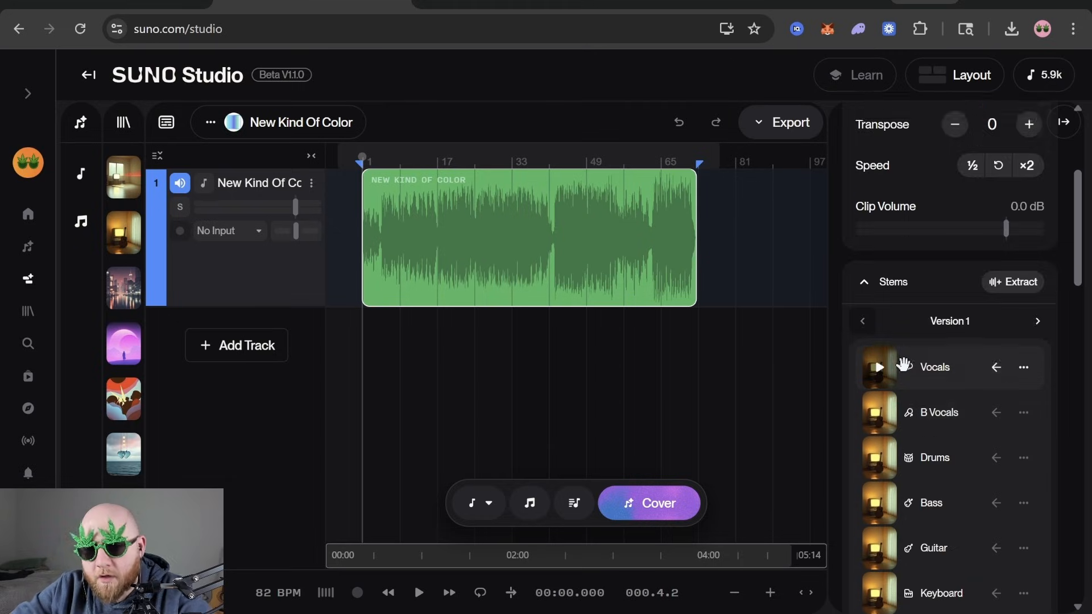
scroll(967, 285, down, 5)
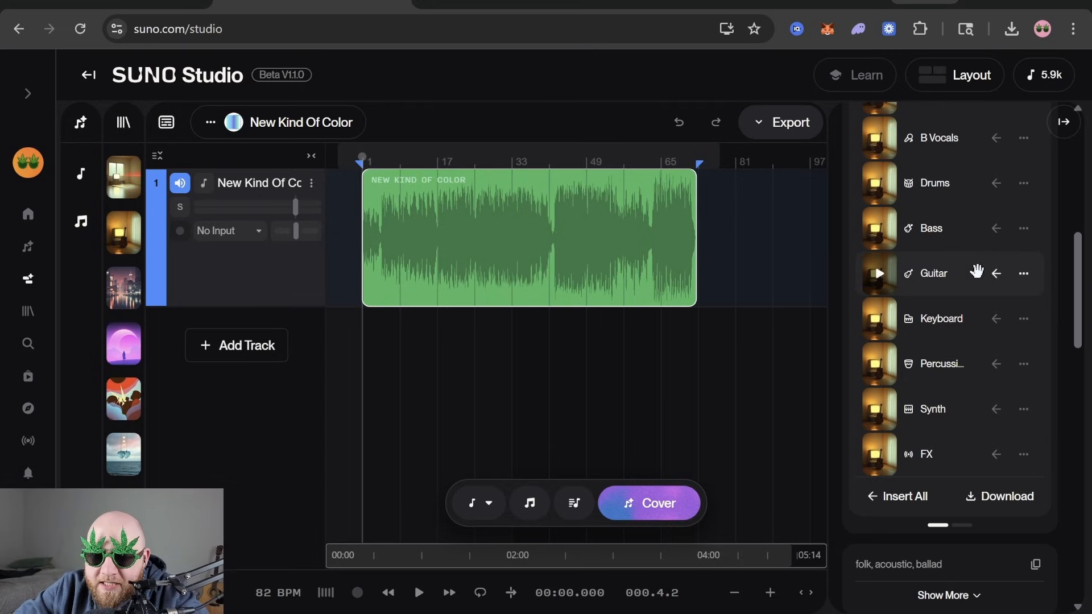
click(898, 506)
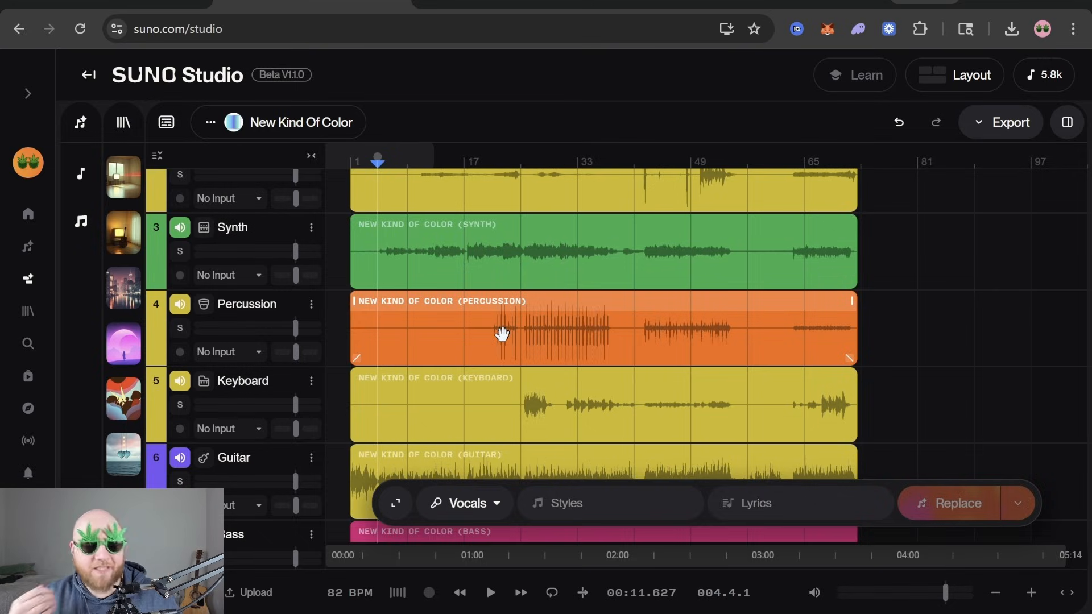
Listen to the soloed Synth stem at several points between about bars 17 and 43
scroll(502, 334, up, 2)
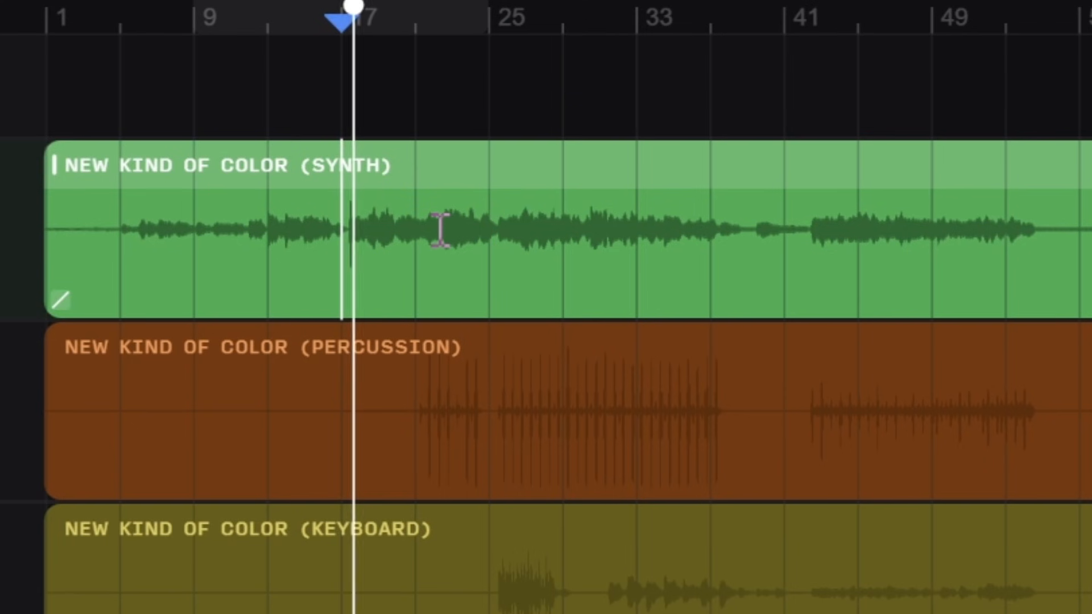
click(442, 233)
click(496, 227)
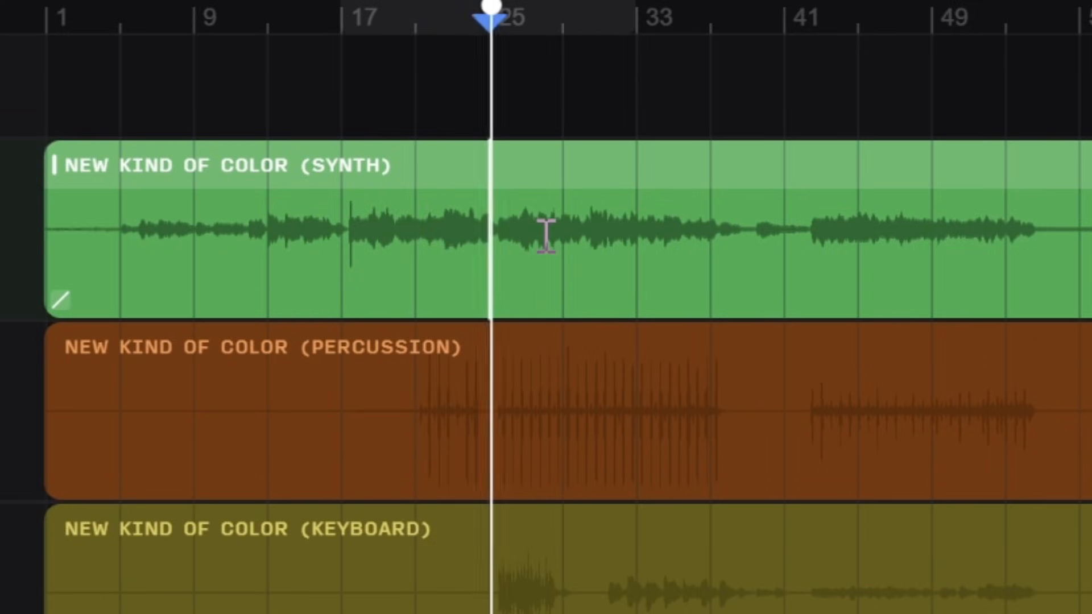
click(563, 235)
click(823, 224)
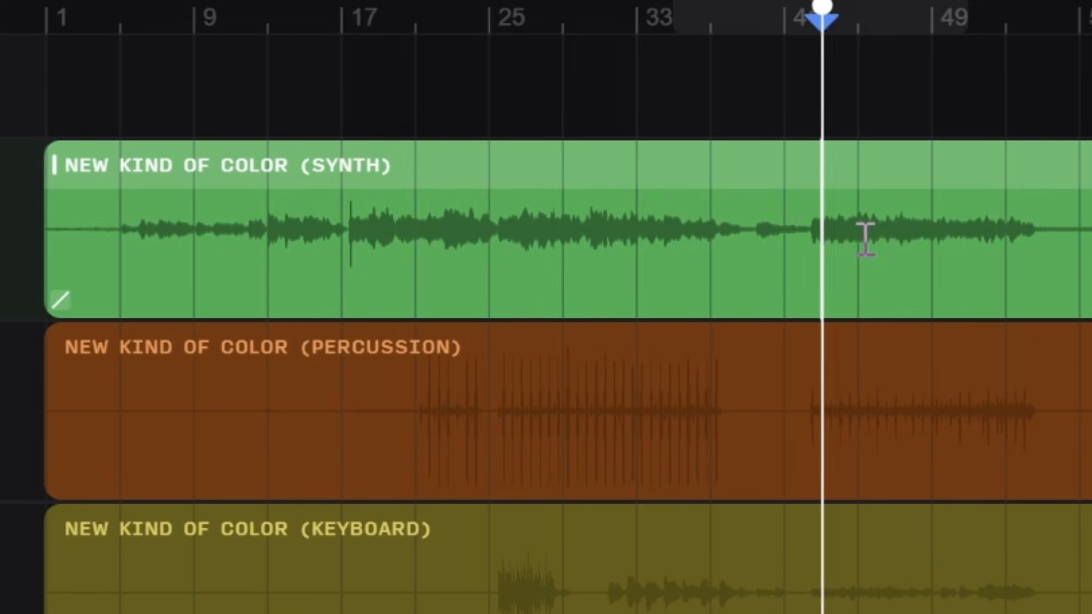
scroll(757, 223, down, 2)
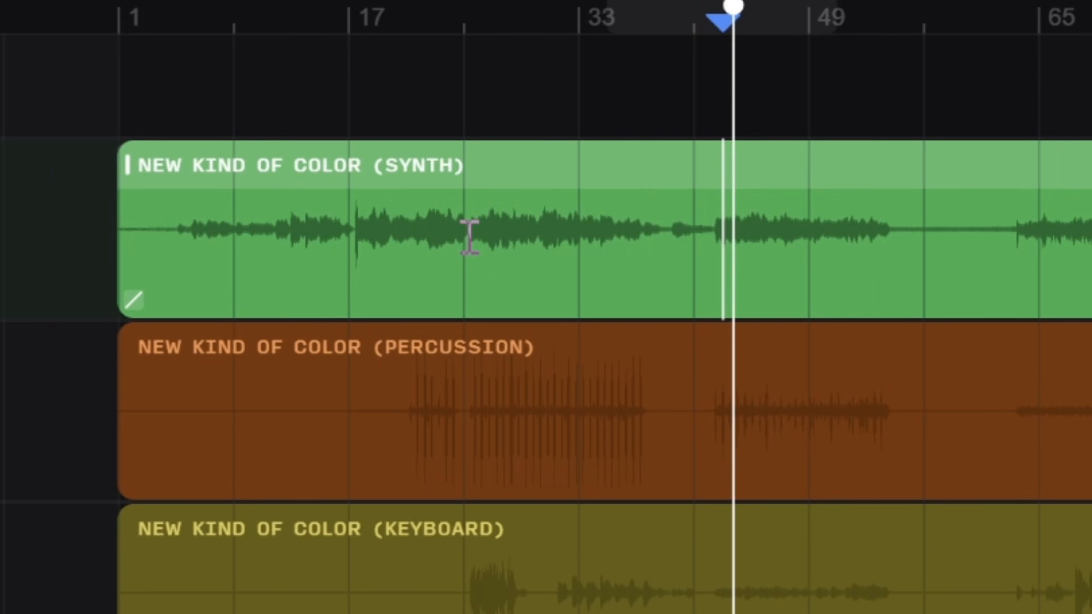
Play the soloed Synth stem briefly from near the start of its clip, at about bar 4
scroll(470, 238, up, 1)
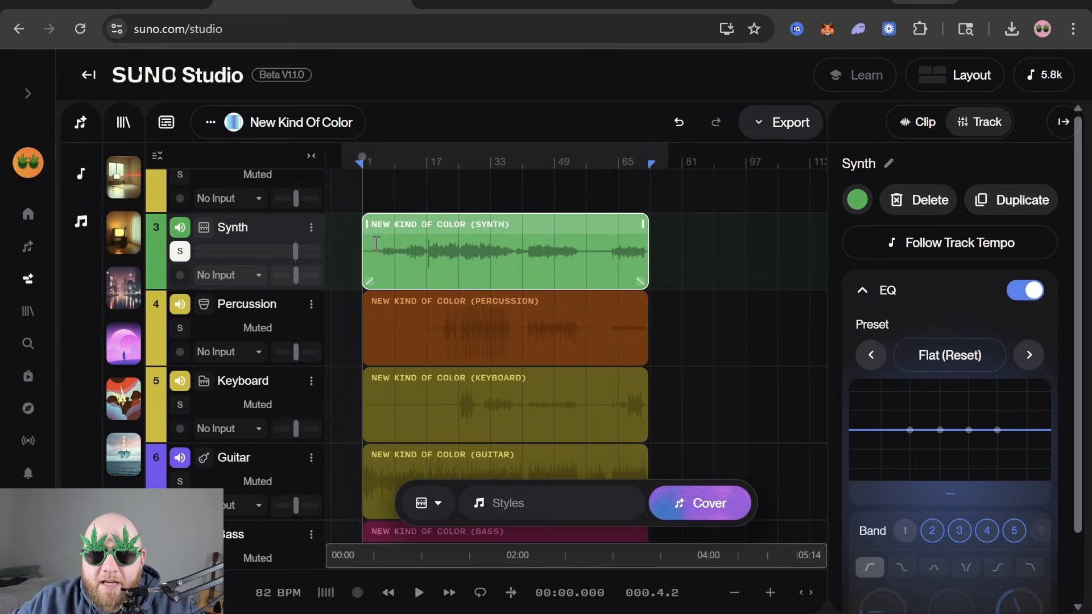
click(378, 246)
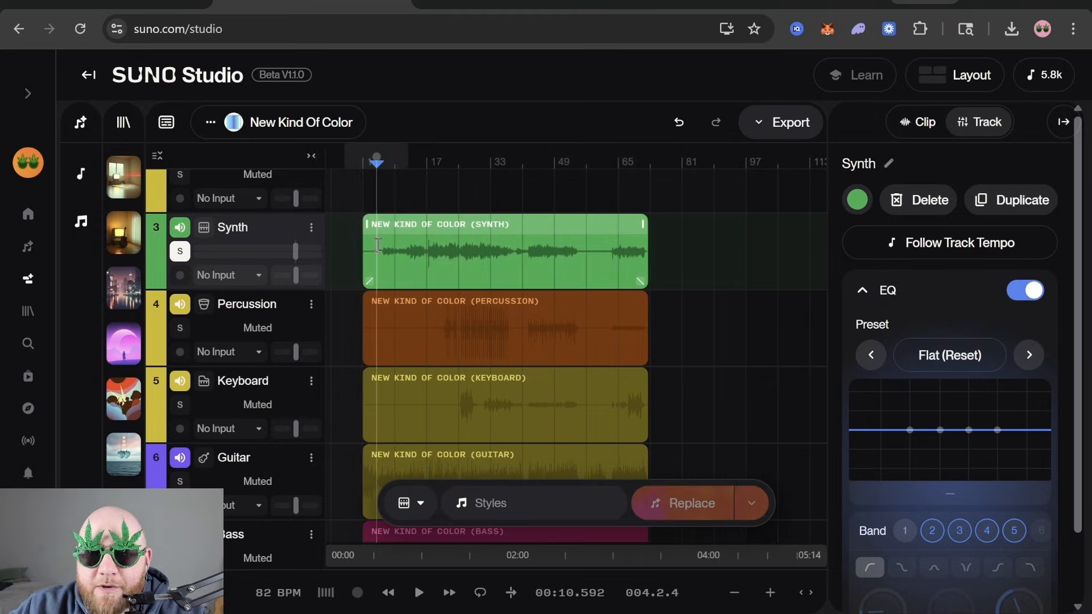
key(space)
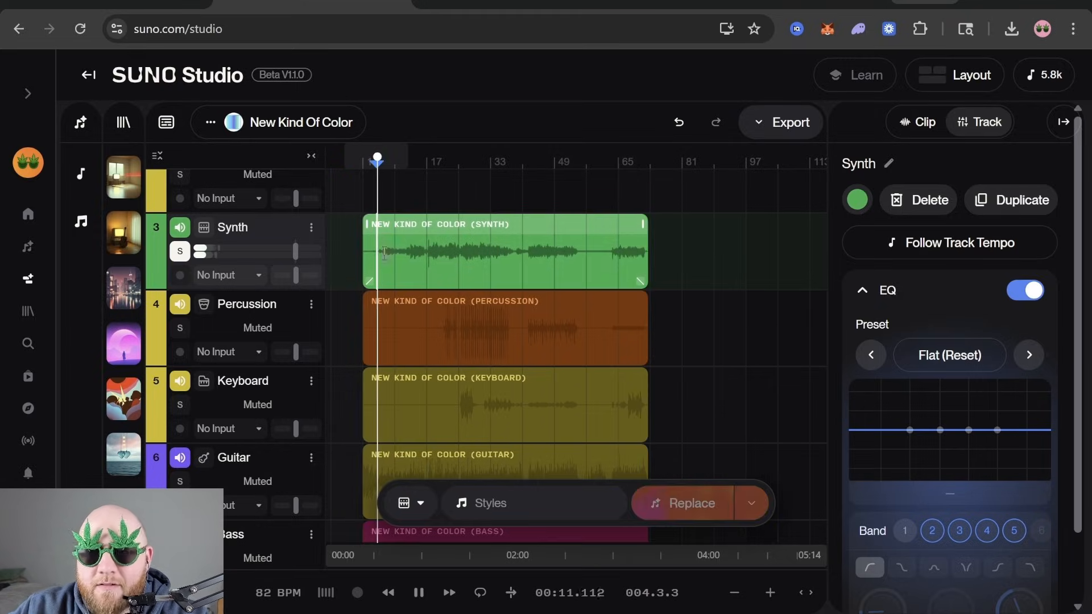
key(space)
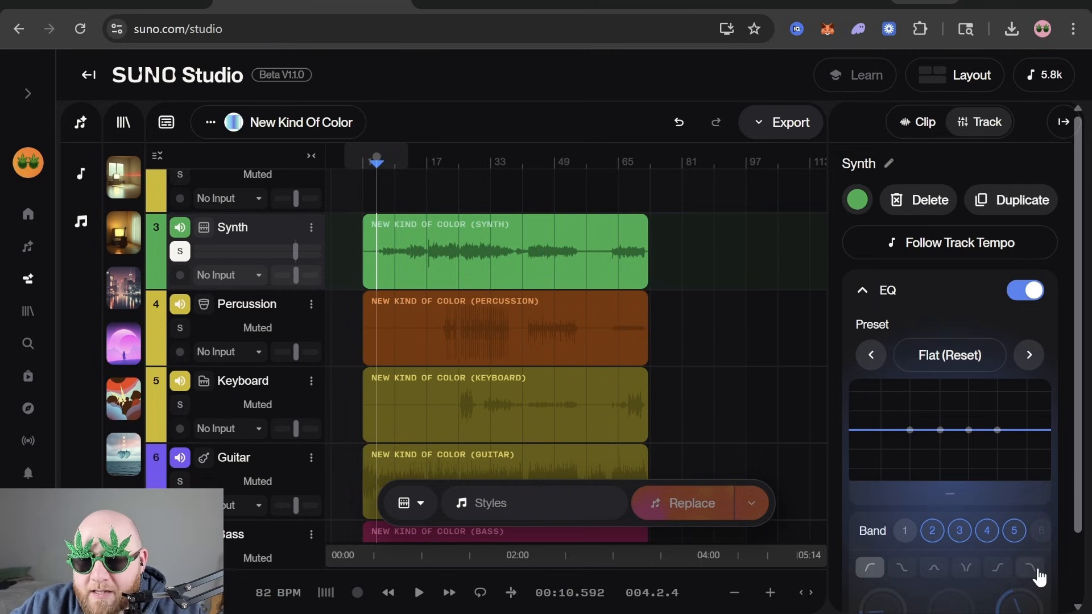
Change the Synth track's EQ band 5 to a low-pass filter at about 810 Hz with a resonance of 0.74
click(998, 431)
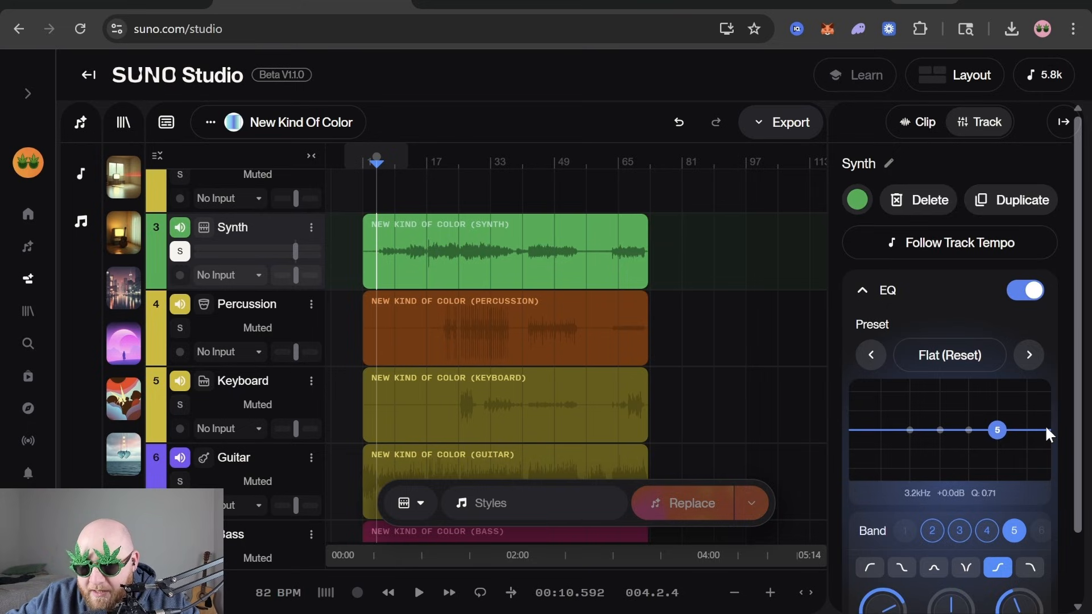
scroll(1050, 435, down, 2)
click(1034, 489)
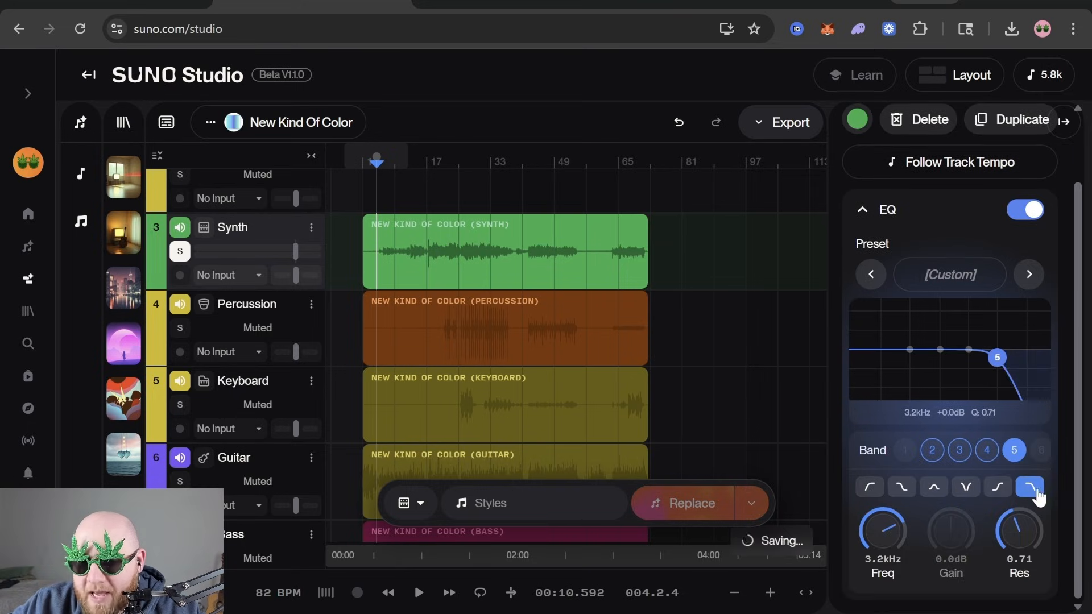
drag(1001, 354, 944, 348)
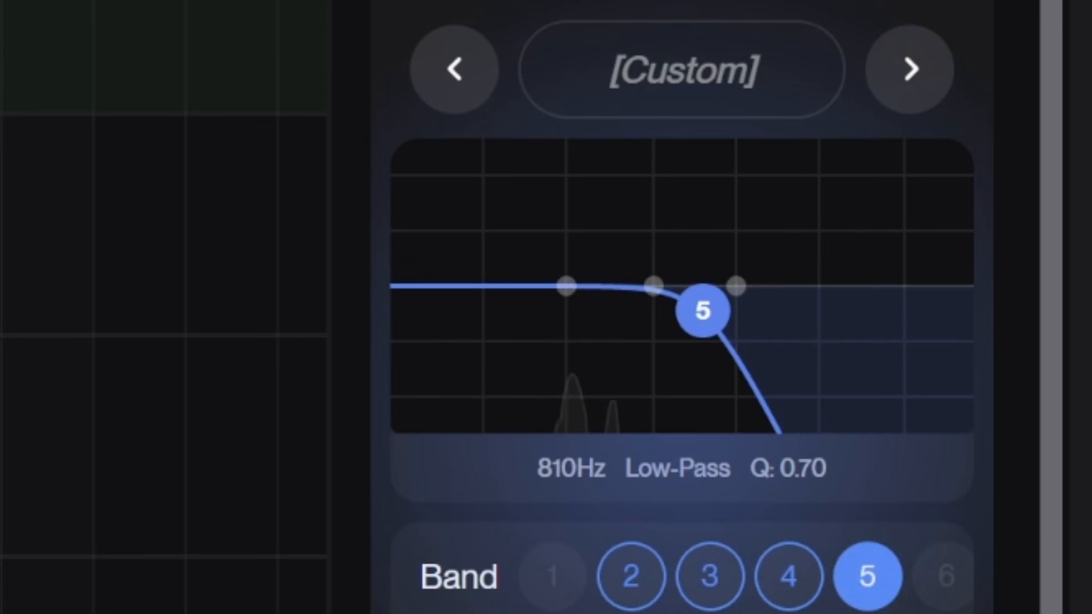
drag(1019, 531, 1019, 522)
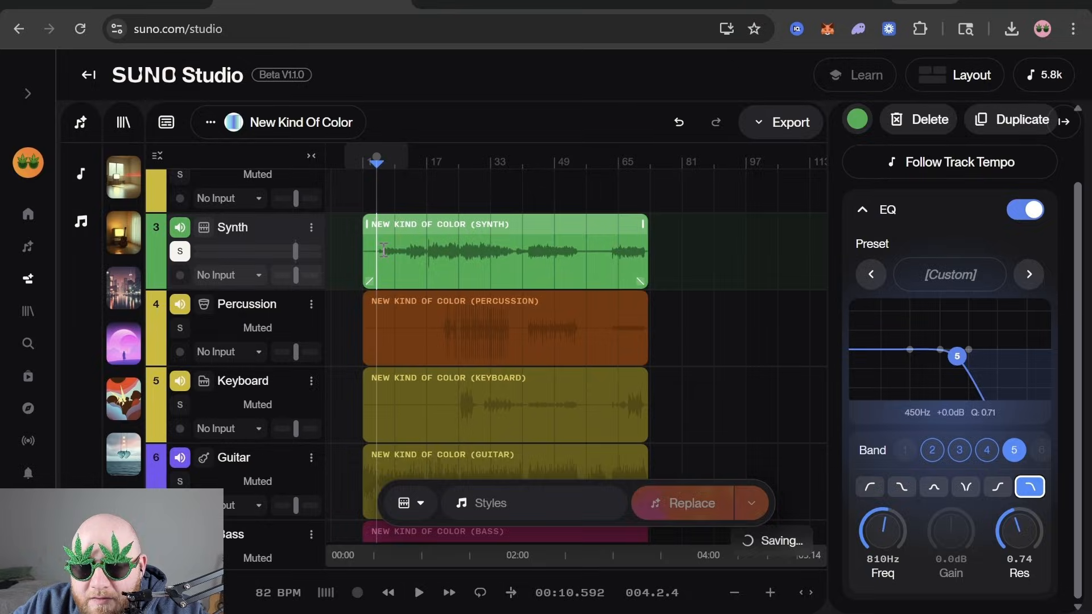
Pull the Synth track's EQ band 3 down to about -8.3 dB and narrow its bandwidth
click(384, 250)
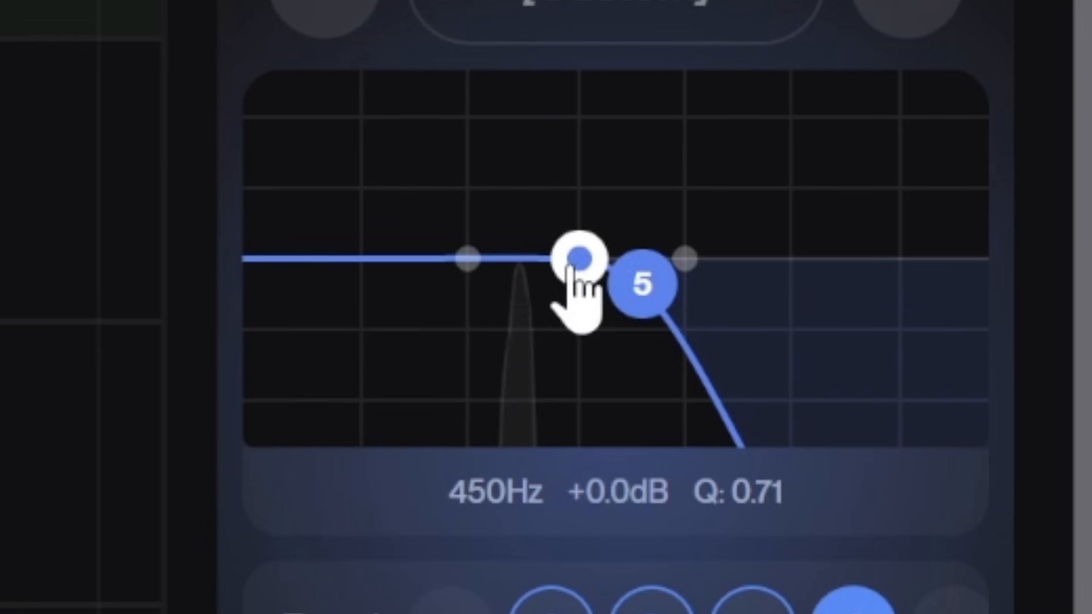
drag(941, 349, 920, 370)
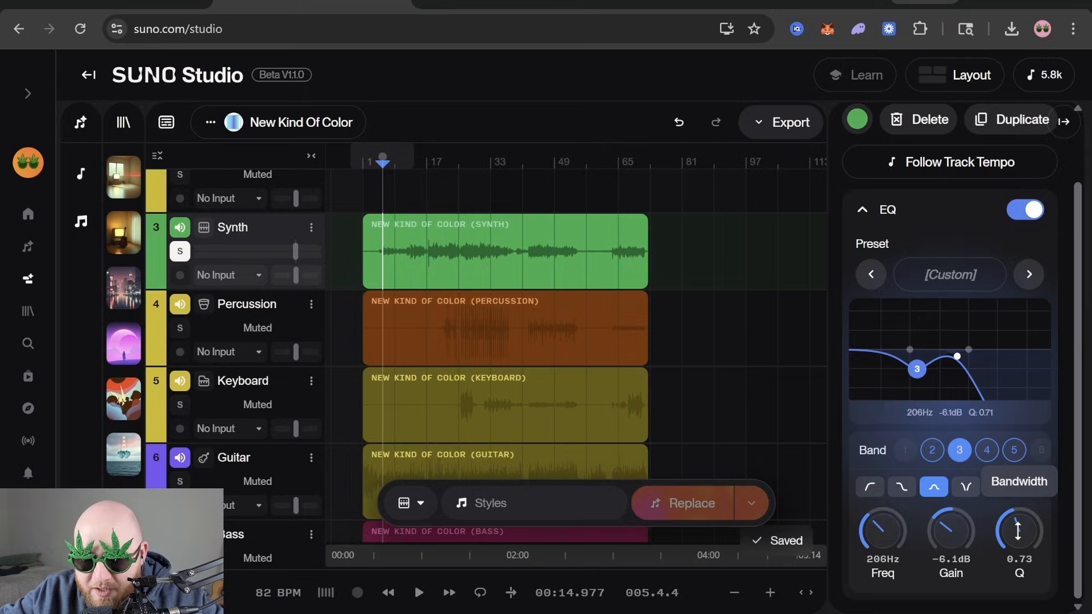
drag(1019, 530, 1018, 505)
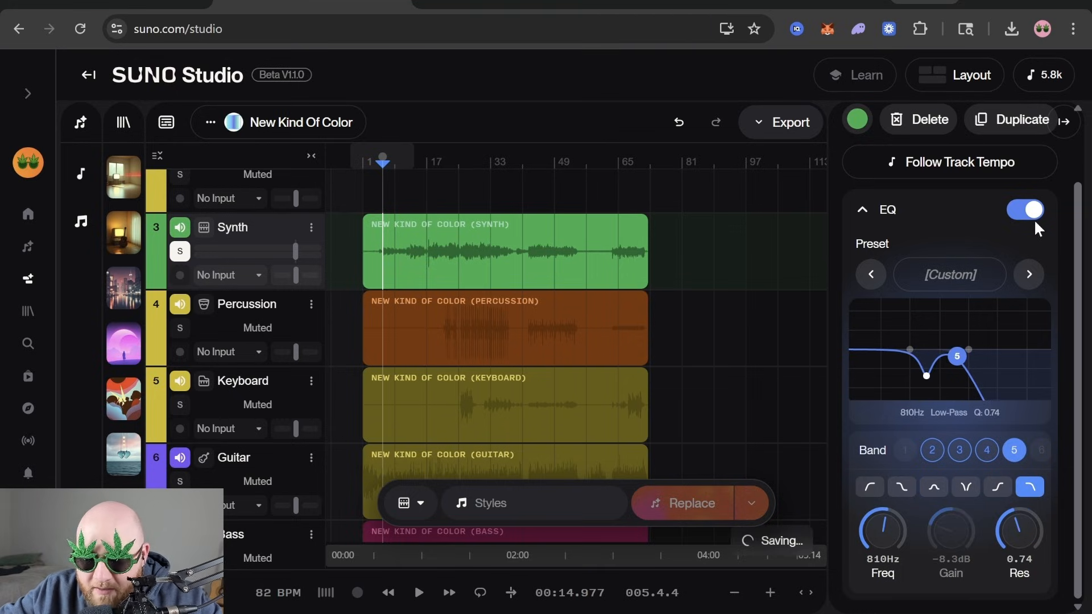
Compare the soloed Synth stem's playback with its EQ bypassed and with it enabled
click(1027, 210)
key(space)
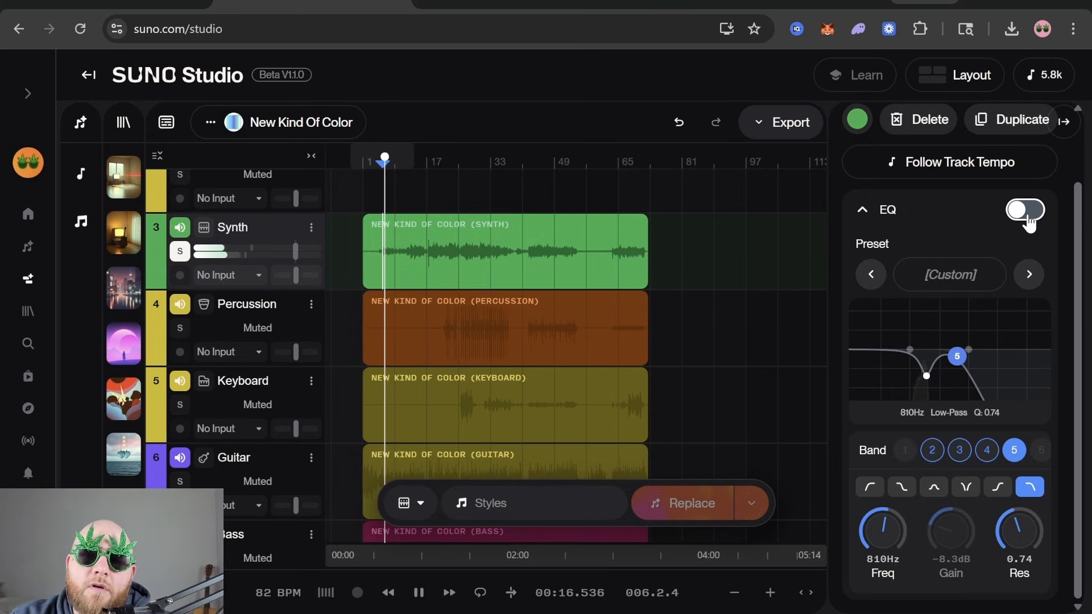
key(space)
click(1027, 210)
key(space)
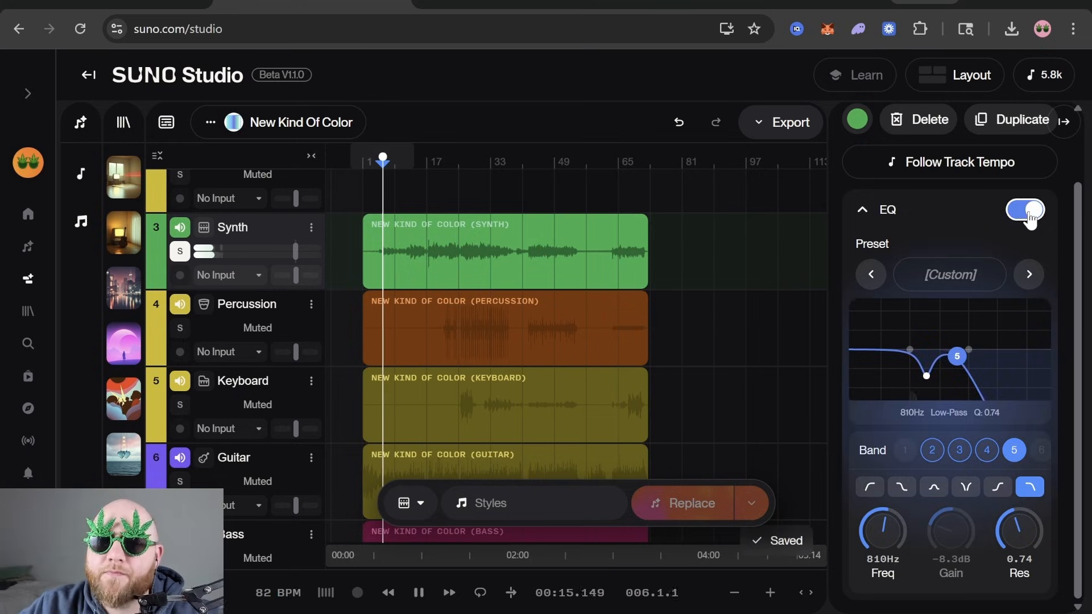
click(409, 255)
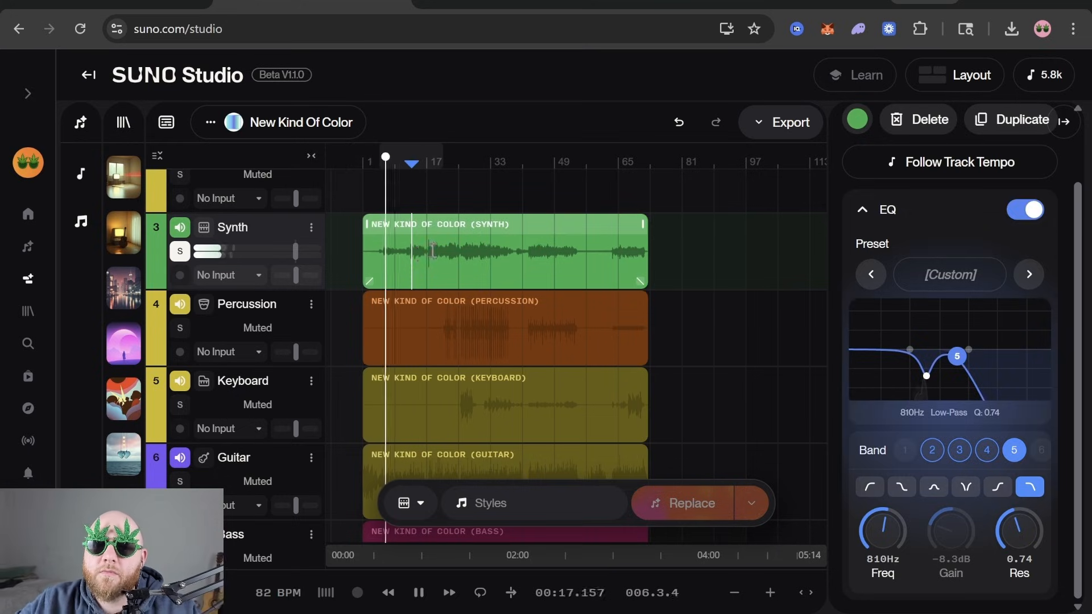
Solo the Percussion track and change its EQ band 2 to a high-pass filter at about 1.5 kHz with a resonance of 0.81
click(180, 329)
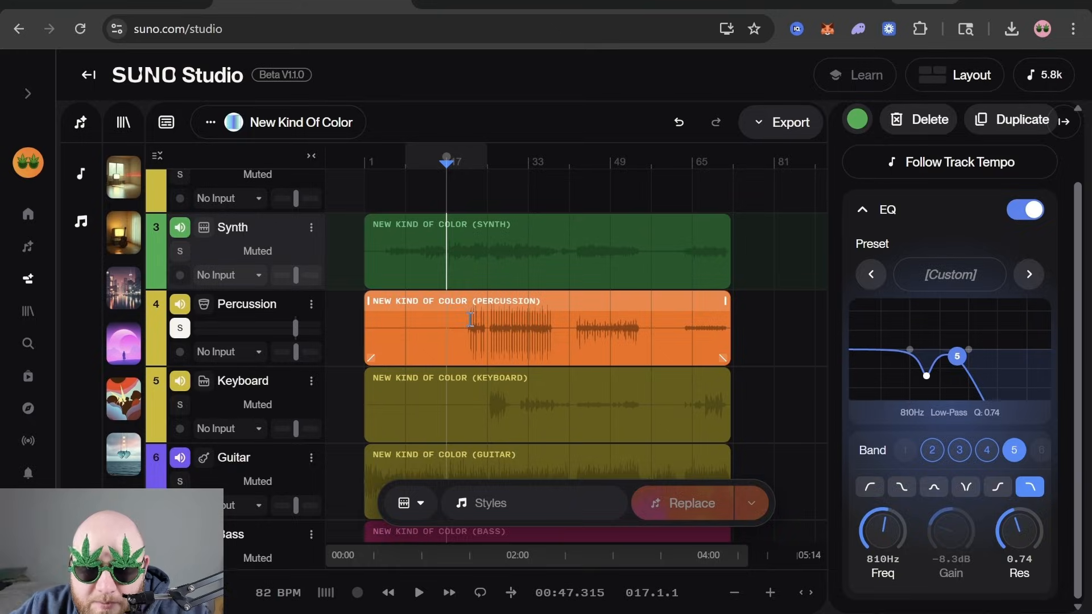
click(470, 319)
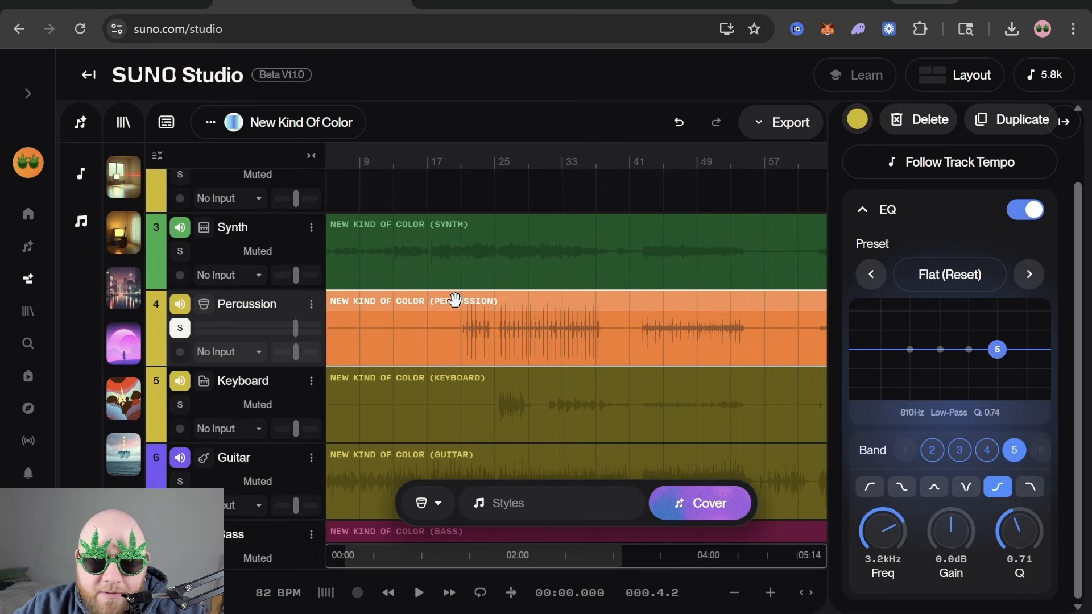
click(909, 349)
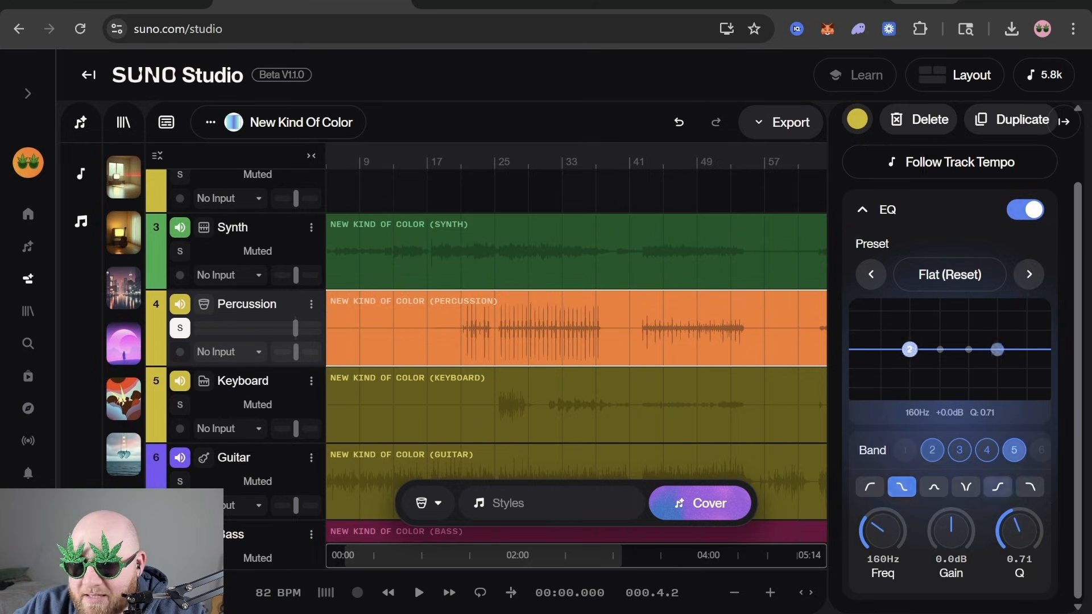
click(870, 488)
drag(906, 367, 970, 354)
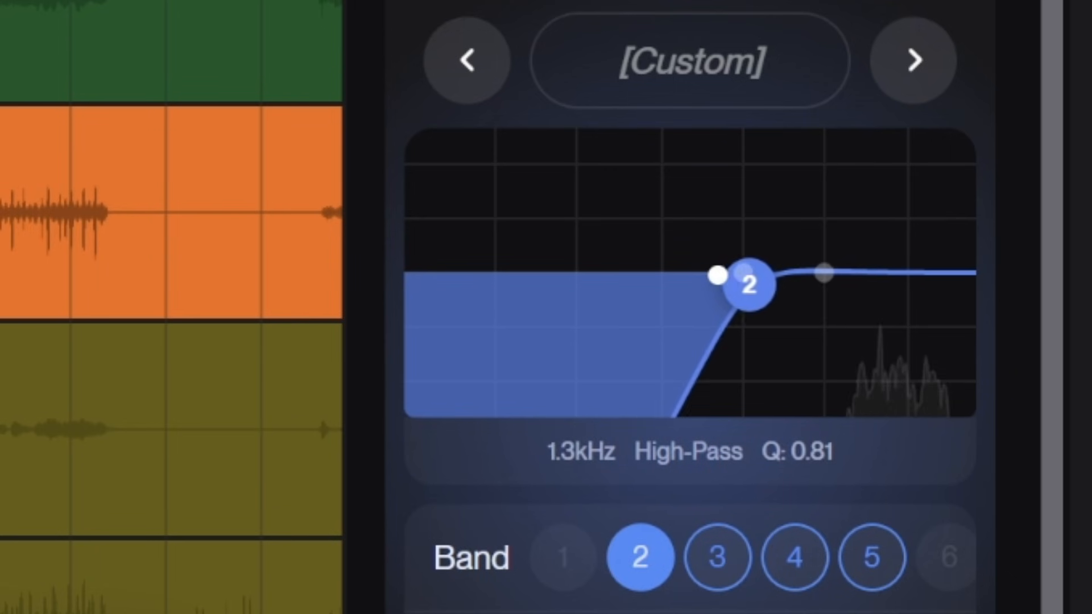
drag(750, 285, 761, 282)
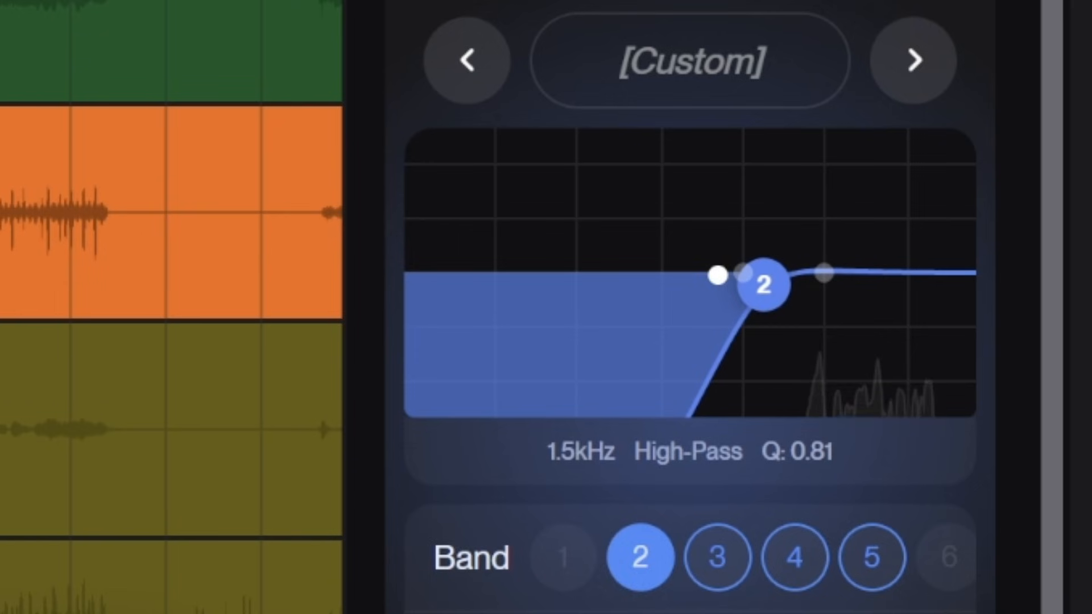
Solo the Keyboard track and locate its first notes on the timeline, at about bar 25
click(180, 406)
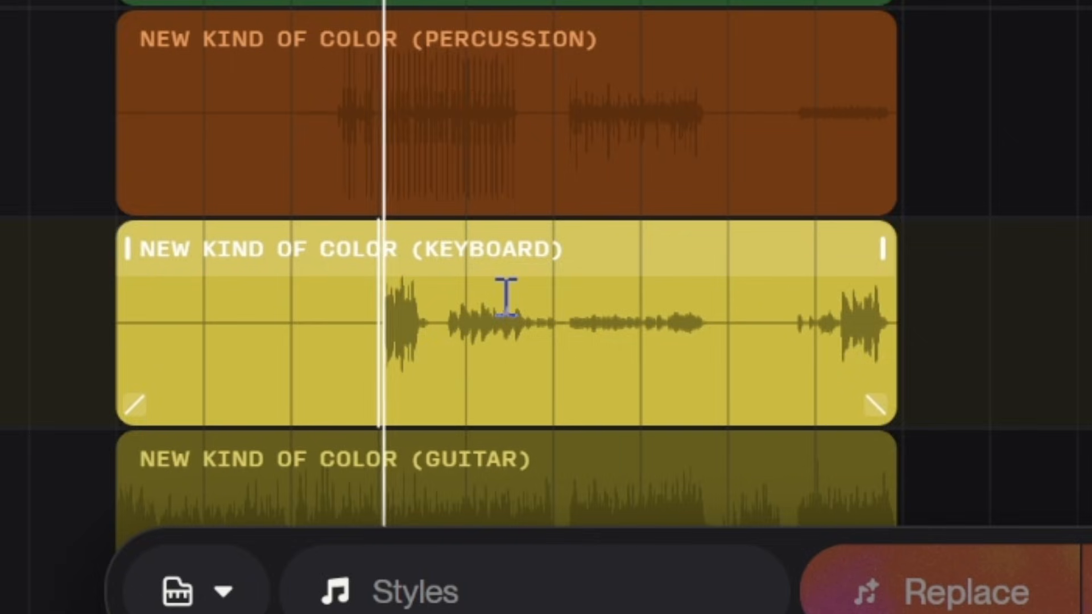
scroll(524, 396, up, 5)
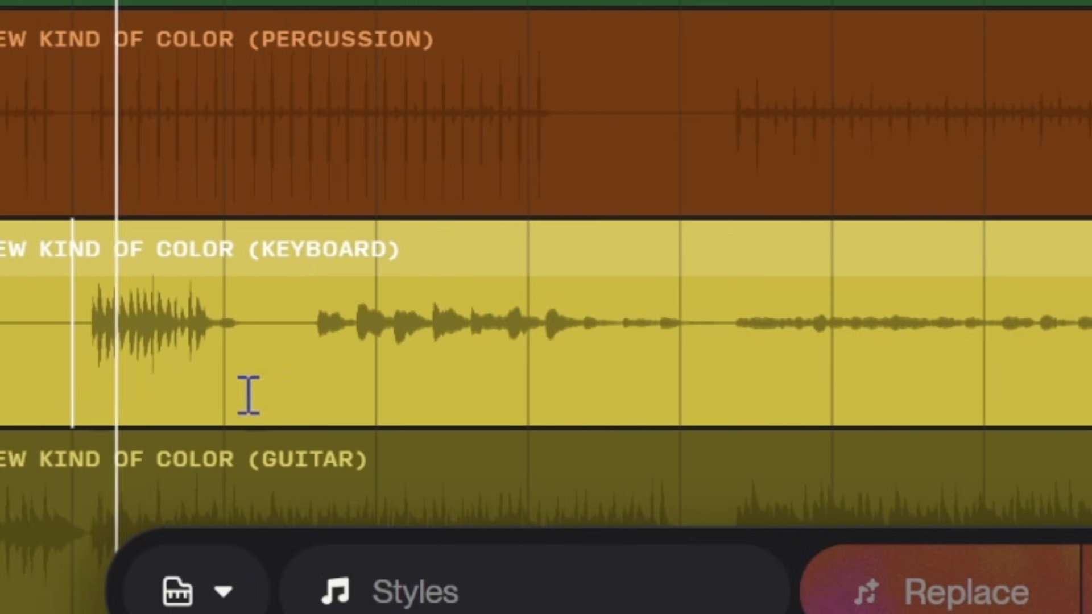
scroll(546, 265, left, 3)
scroll(546, 265, left, 2)
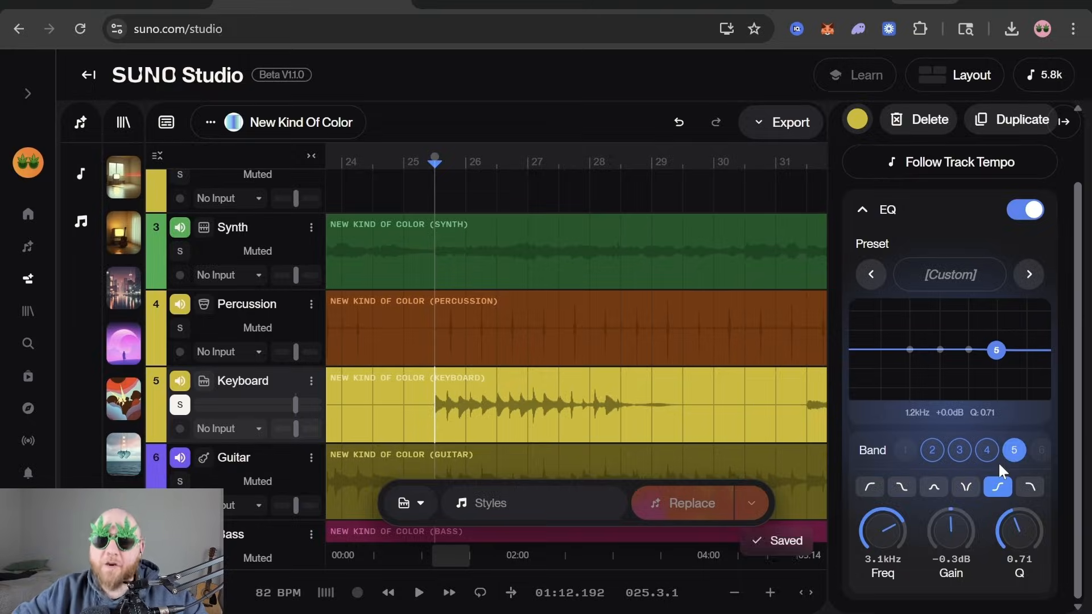
Lower the high shelf on the Keyboard track's EQ band 5 to about -12.3 dB at 3.1 kHz
mouse_move(996, 350)
mouse_down()
mouse_move(986, 351)
mouse_move(1009, 340)
mouse_up()
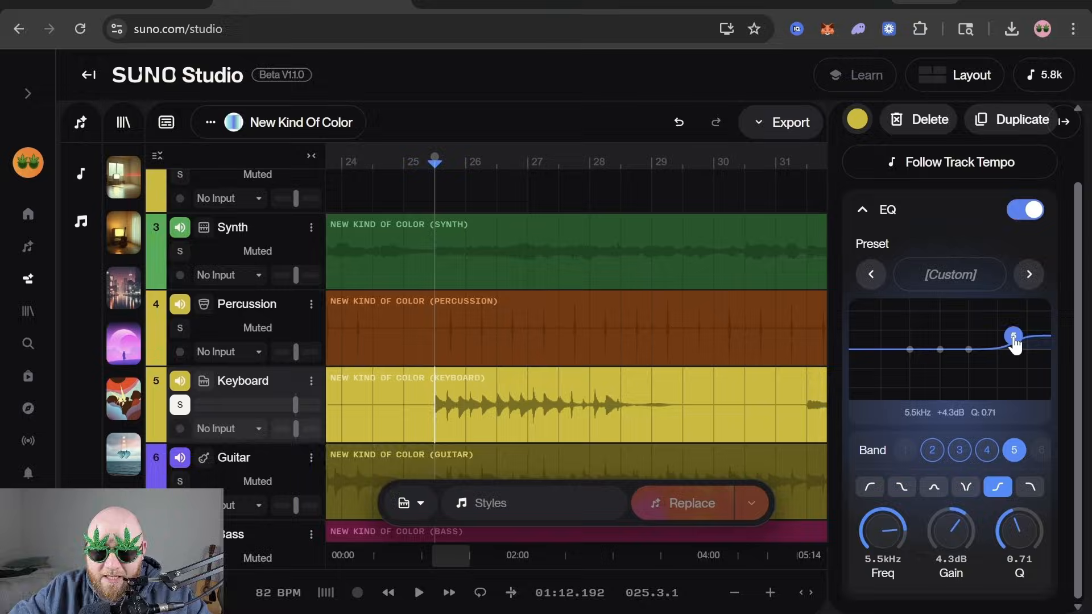
drag(1015, 342, 1016, 360)
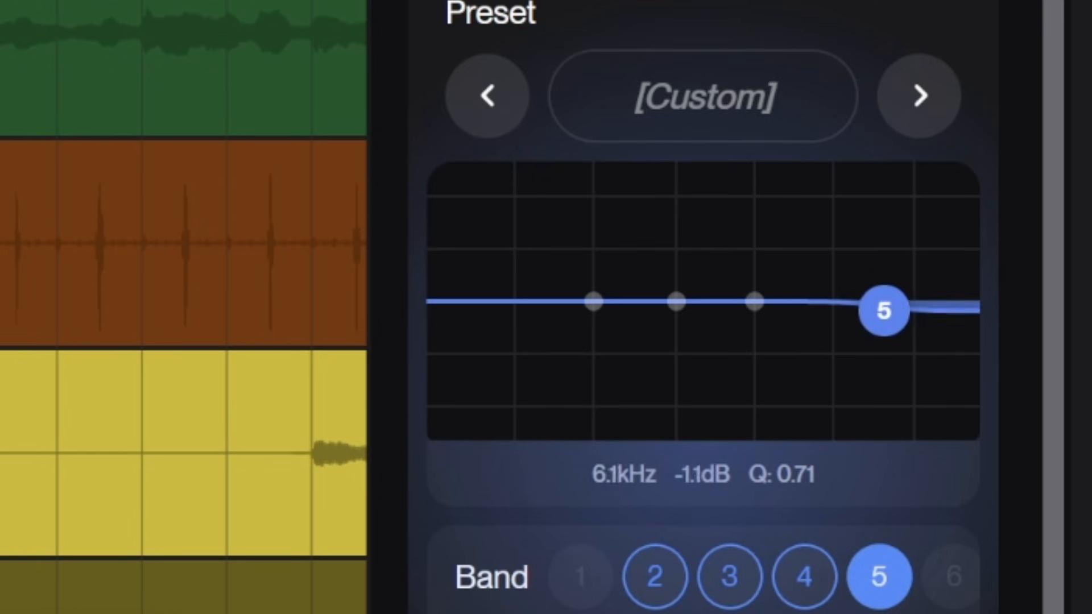
drag(885, 310, 831, 409)
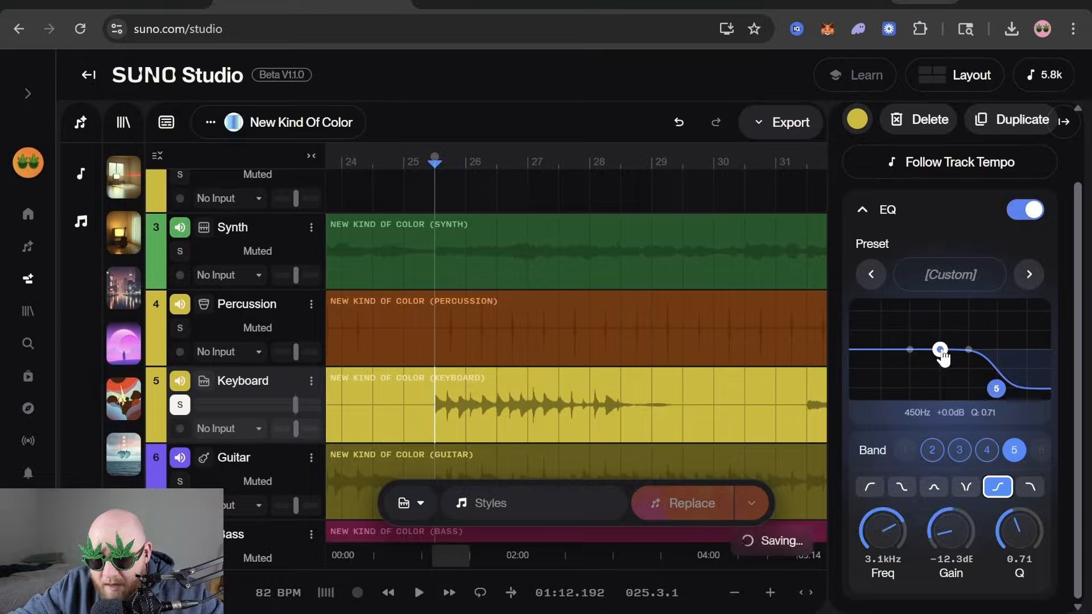
Pull the bell on the Keyboard track's EQ band 3 down to about -3.7 dB at 466 Hz
click(940, 350)
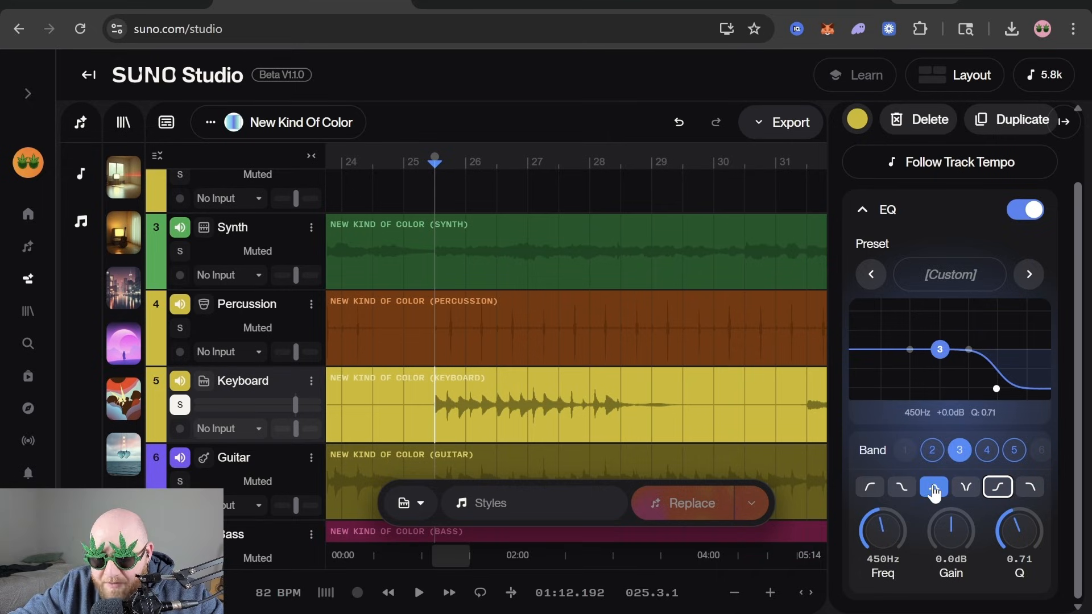
drag(941, 350, 942, 327)
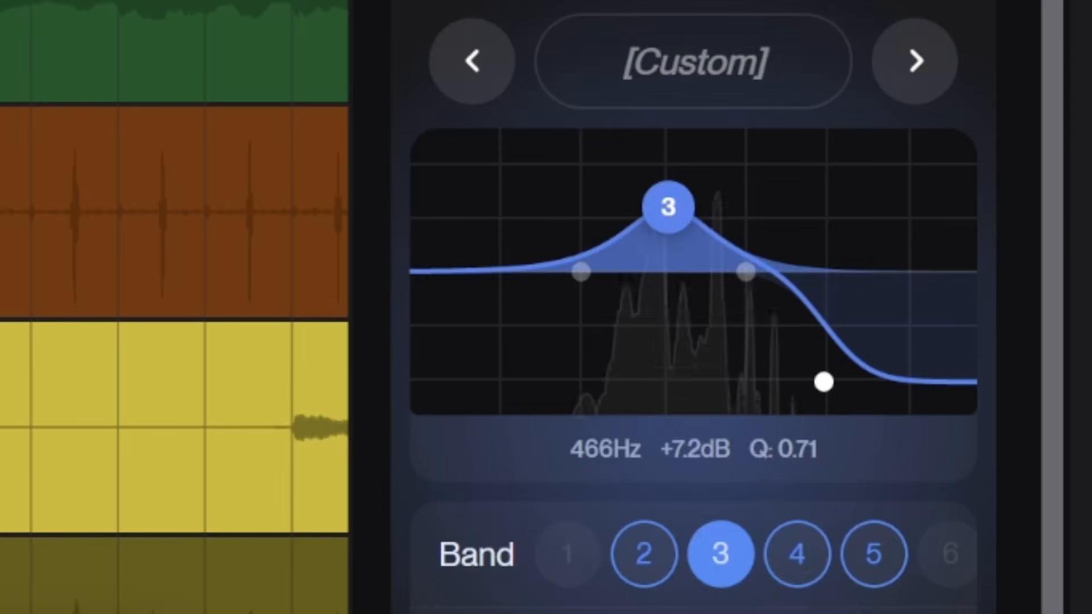
drag(942, 328, 941, 340)
drag(668, 245, 671, 305)
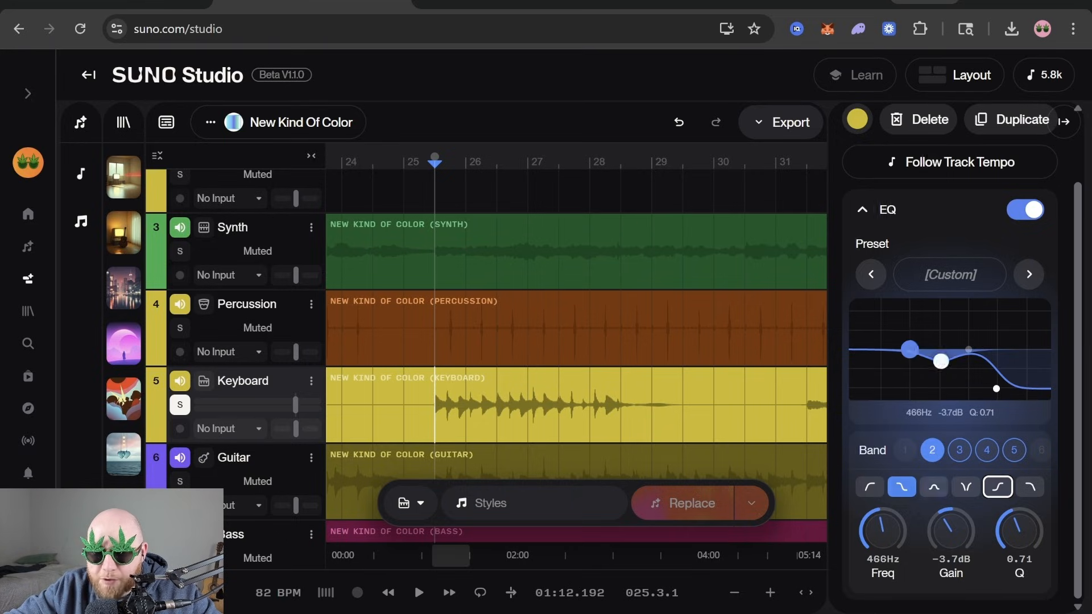
Change the Keyboard track's EQ band 2 to a high-pass filter just above 218 Hz with a resonance of about 0.92
click(910, 350)
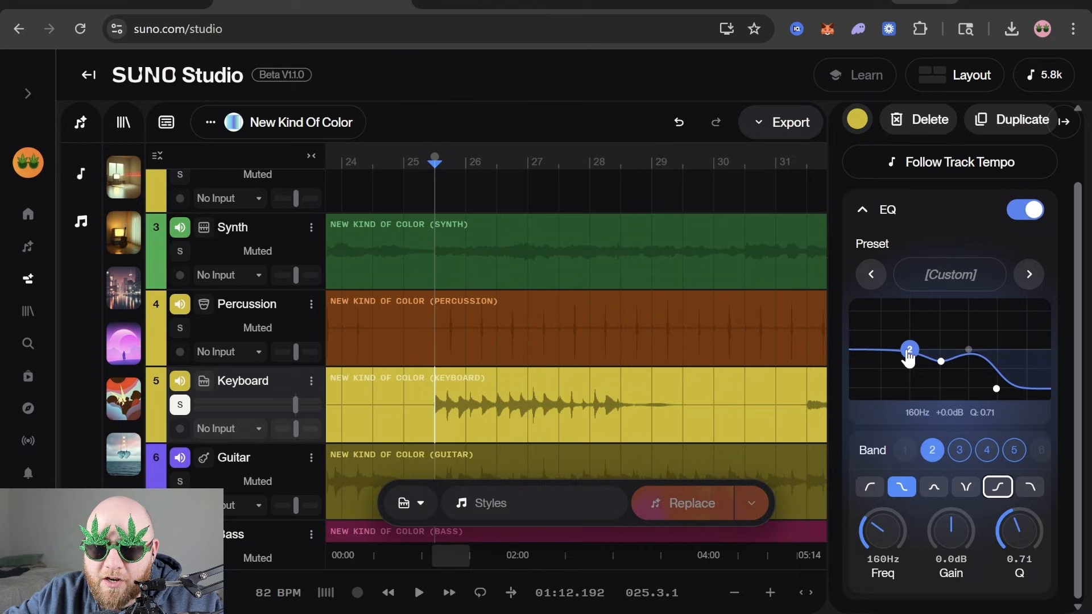
click(866, 488)
drag(910, 350, 903, 352)
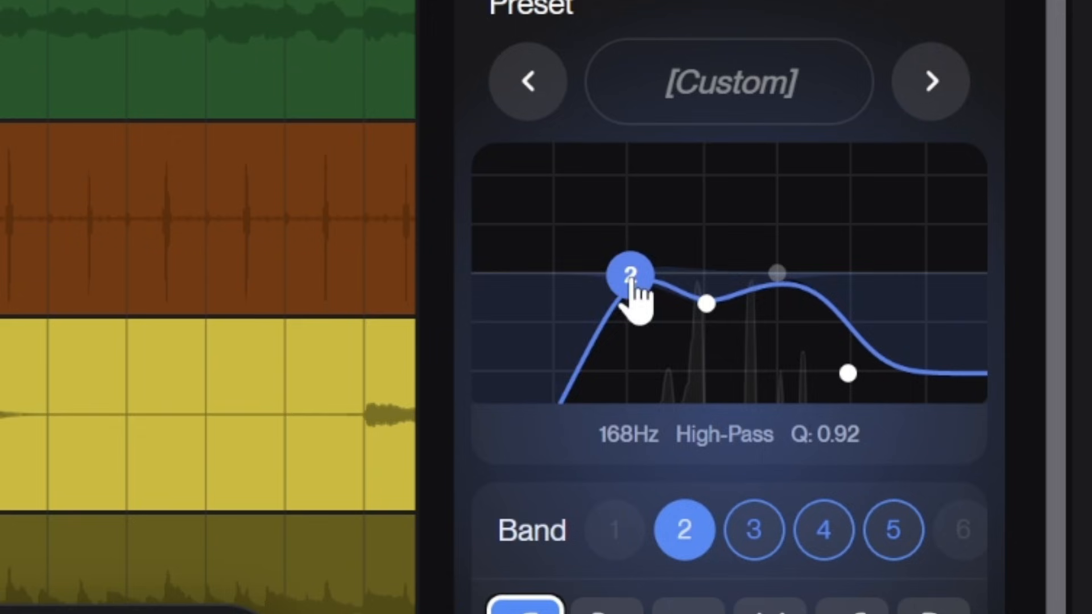
drag(911, 352, 919, 351)
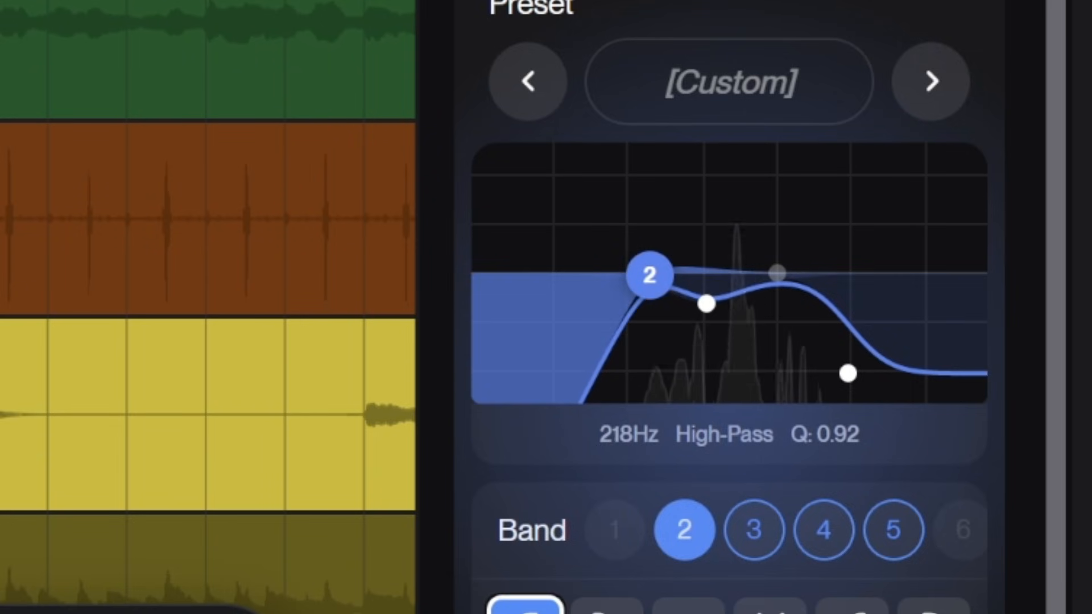
drag(650, 275, 658, 276)
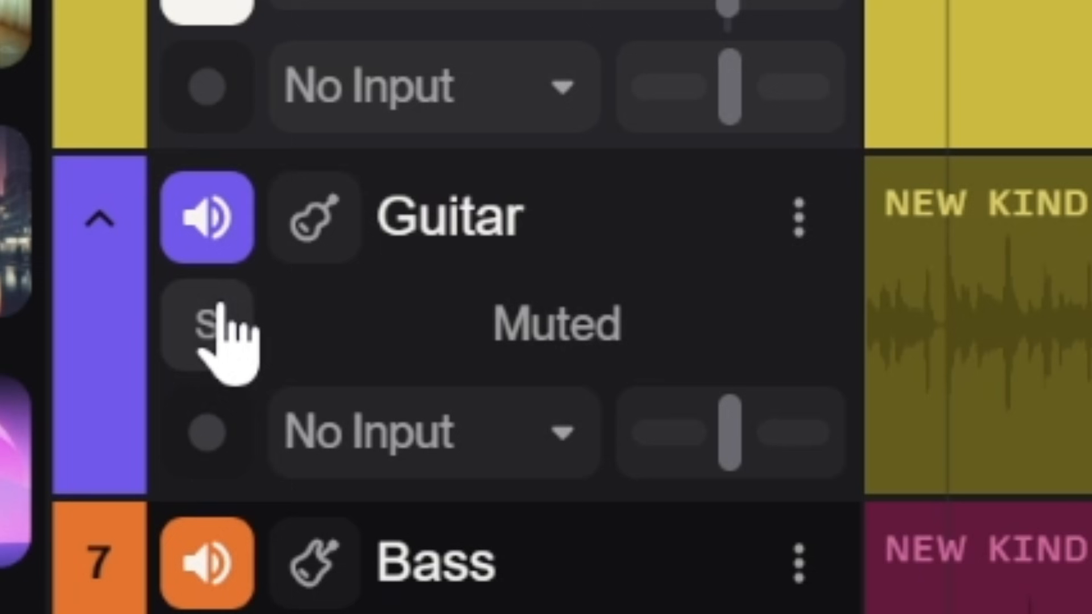
Solo the Guitar track, audition it from about bar 25 and duplicate the track
click(220, 312)
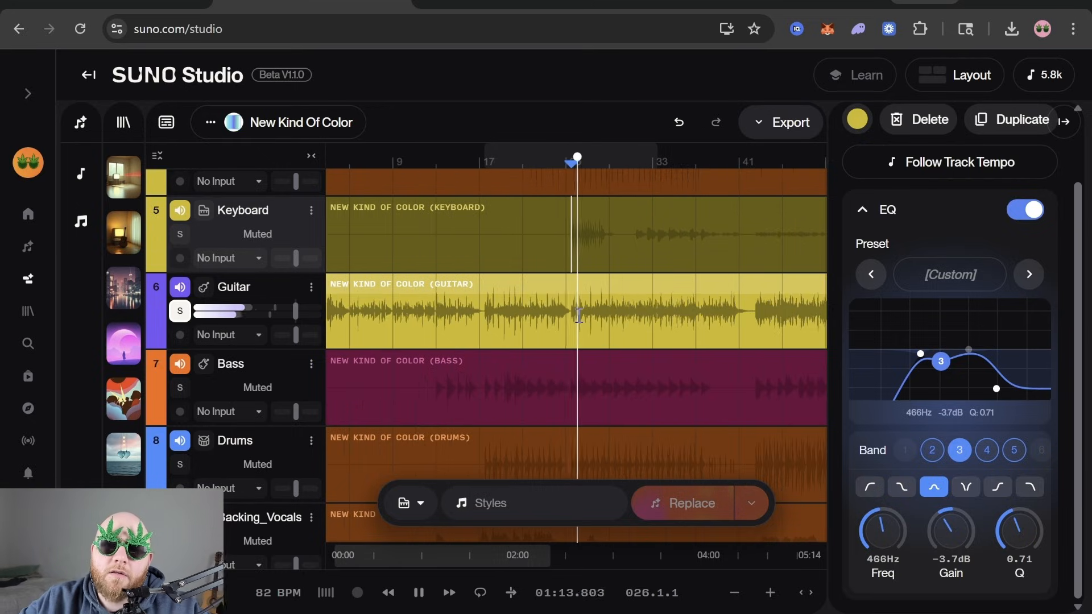
scroll(579, 316, down, 1)
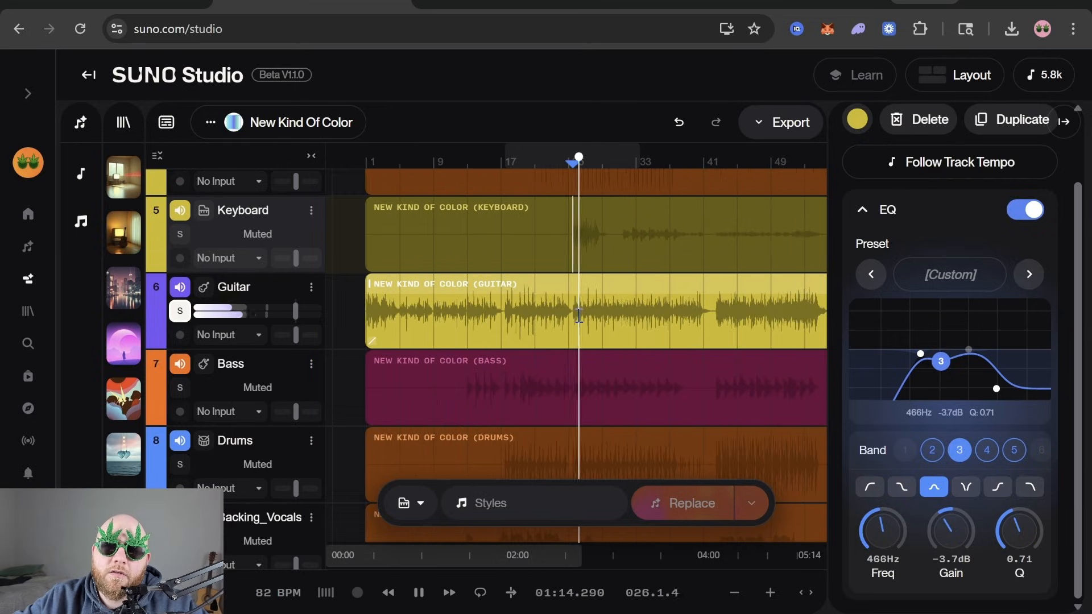
scroll(579, 317, down, 2)
scroll(575, 245, up, 1)
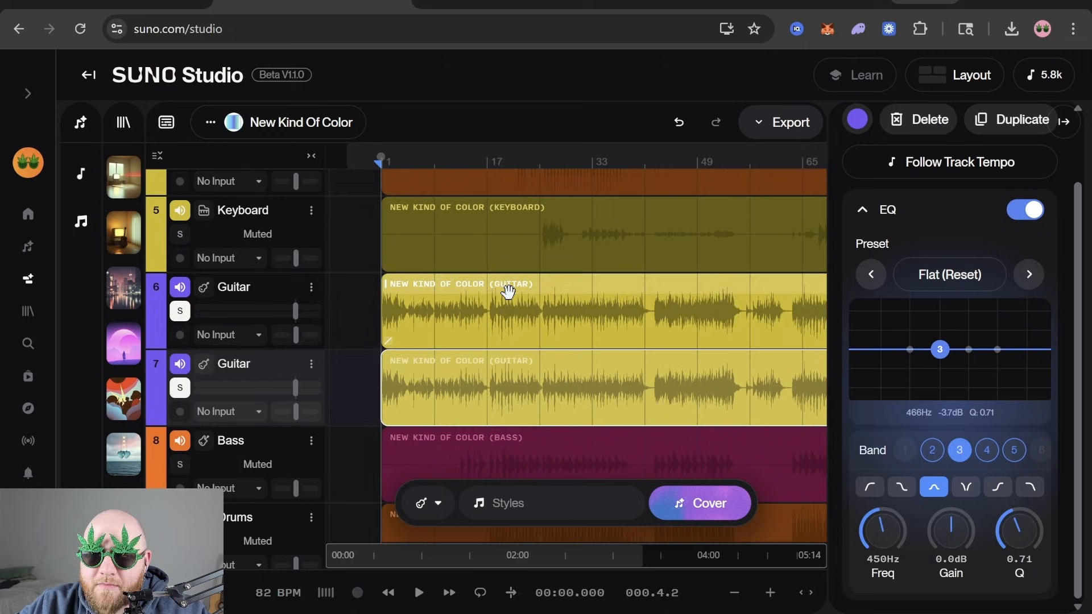
Select the full length of the duplicated Guitar clip, from bar 1 to its end near bar 73
click(507, 293)
scroll(538, 352, down, 2)
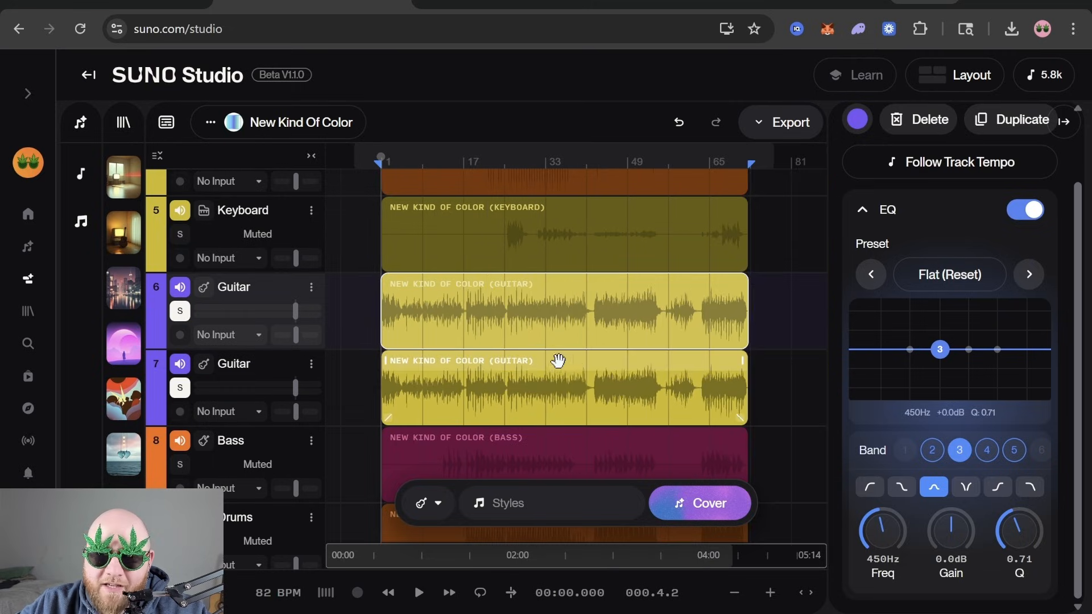
click(573, 363)
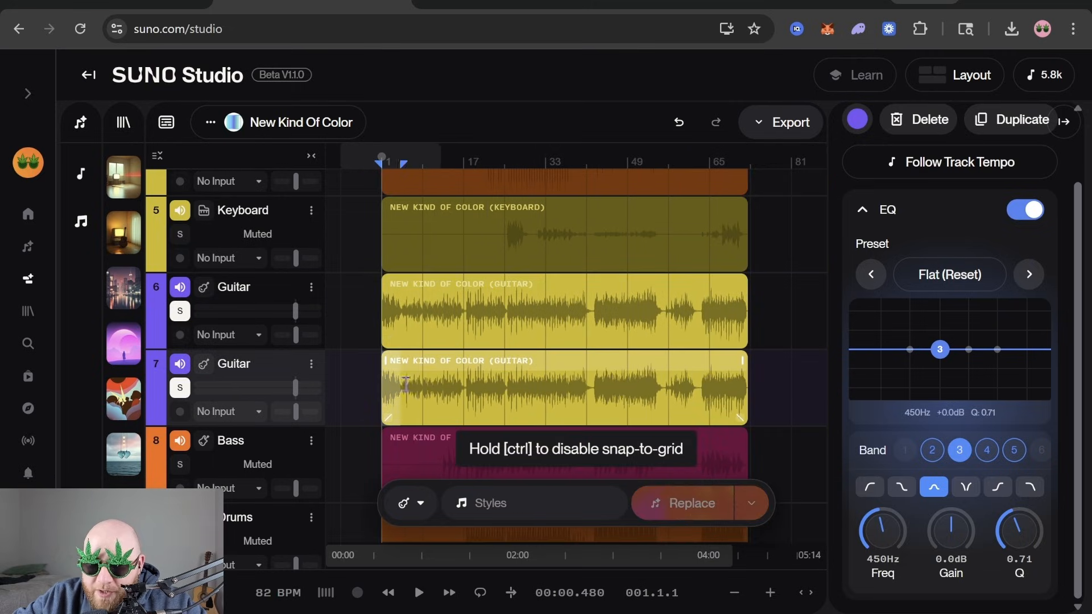
drag(742, 391, 750, 390)
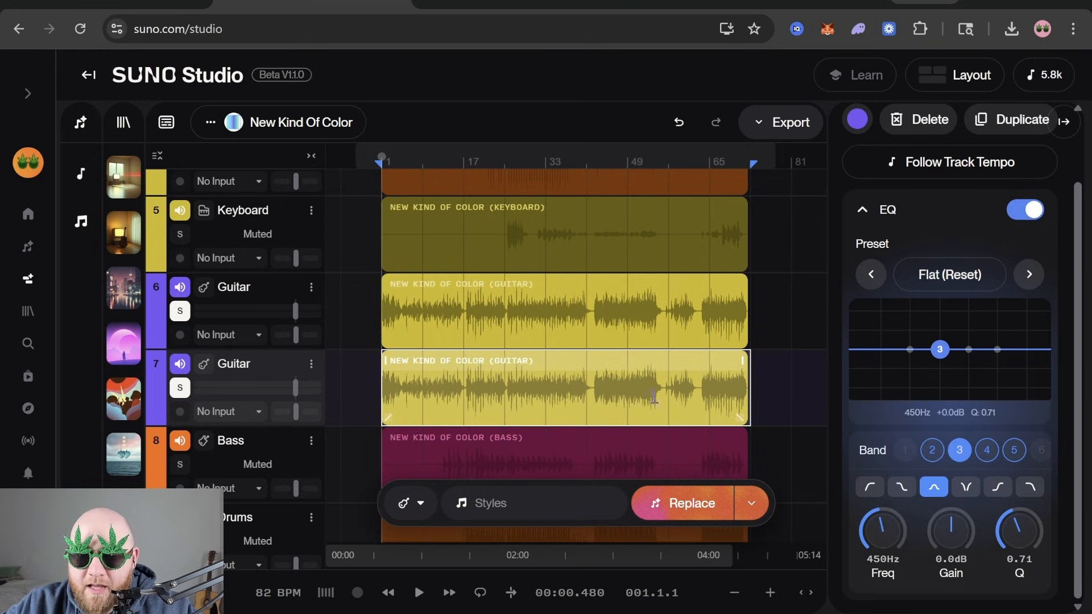
Switch the generation mode for the selected range from Replace to Cover, with Guitar as the instrument
click(754, 506)
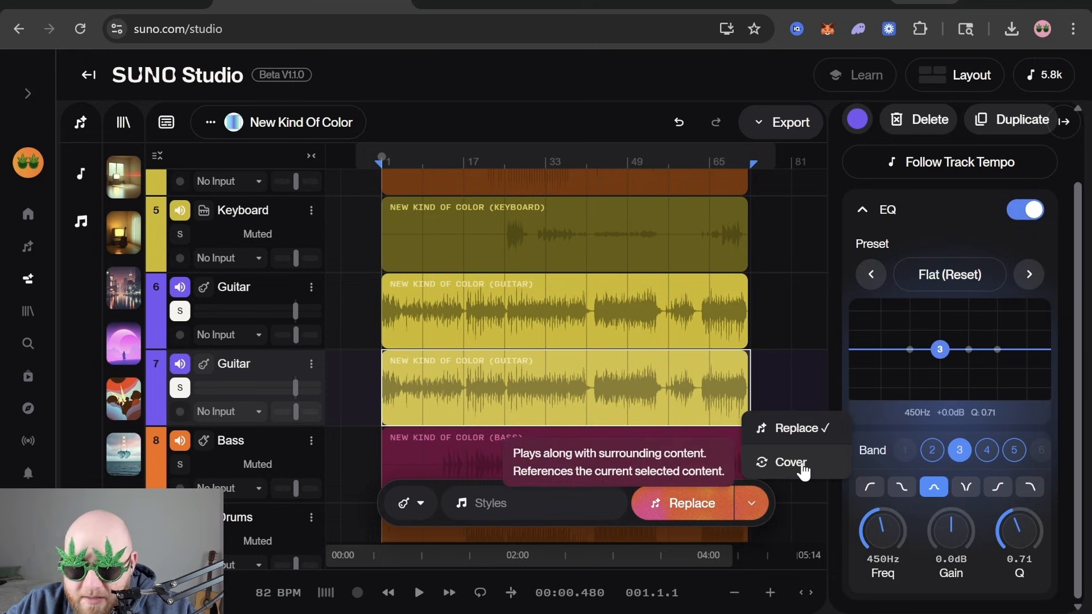
click(797, 463)
click(415, 505)
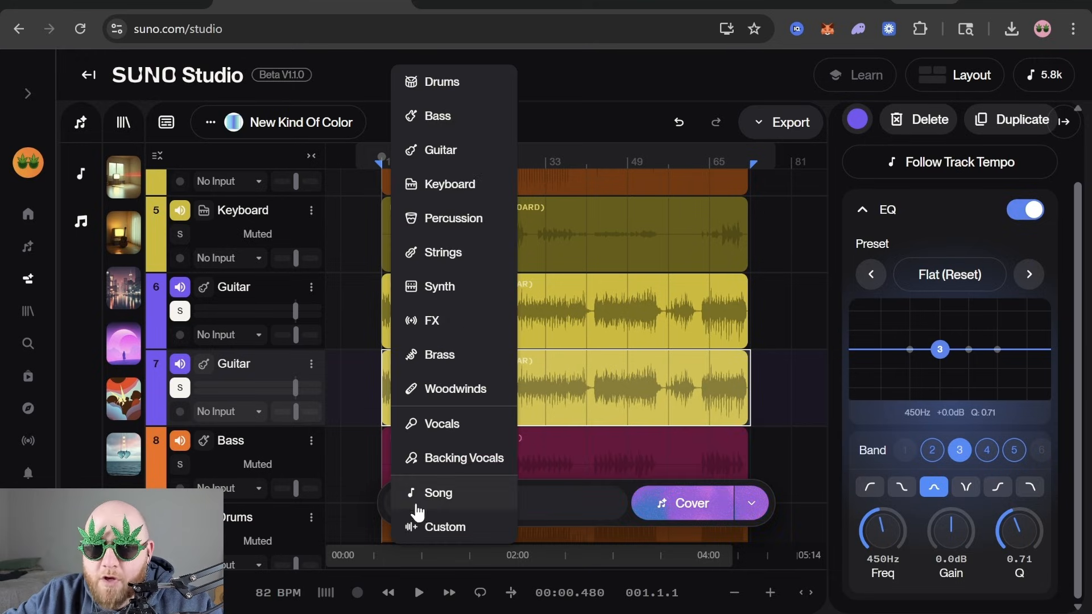
click(461, 150)
Generate the Guitar cover with the styles "acoustic, finger picked, soft," and Audio Influence at 85%
click(464, 506)
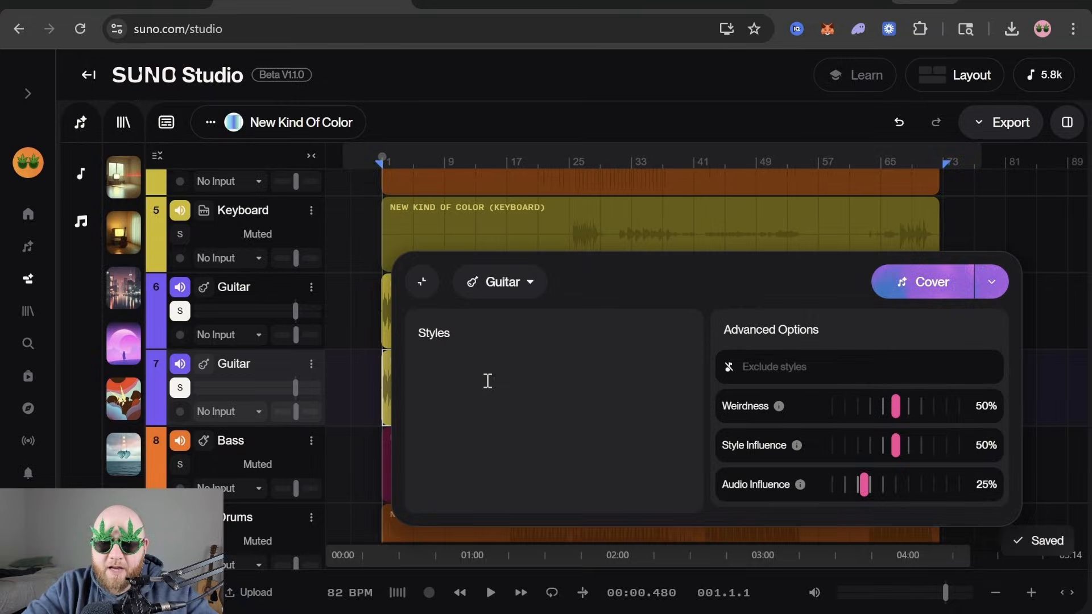
text(acoustic, finger p)
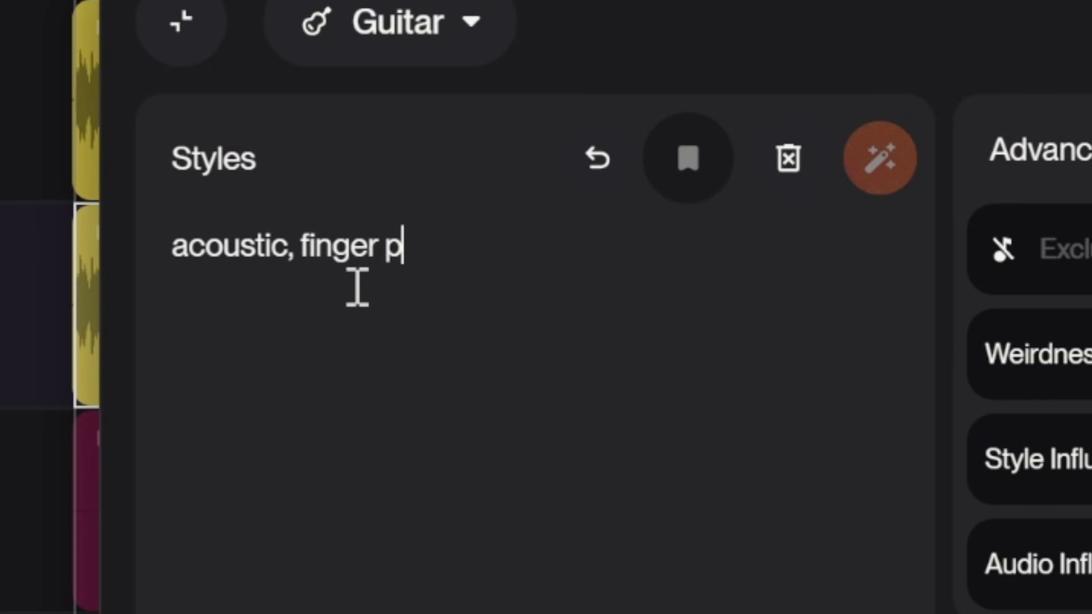
text(icked, soft)
text(,)
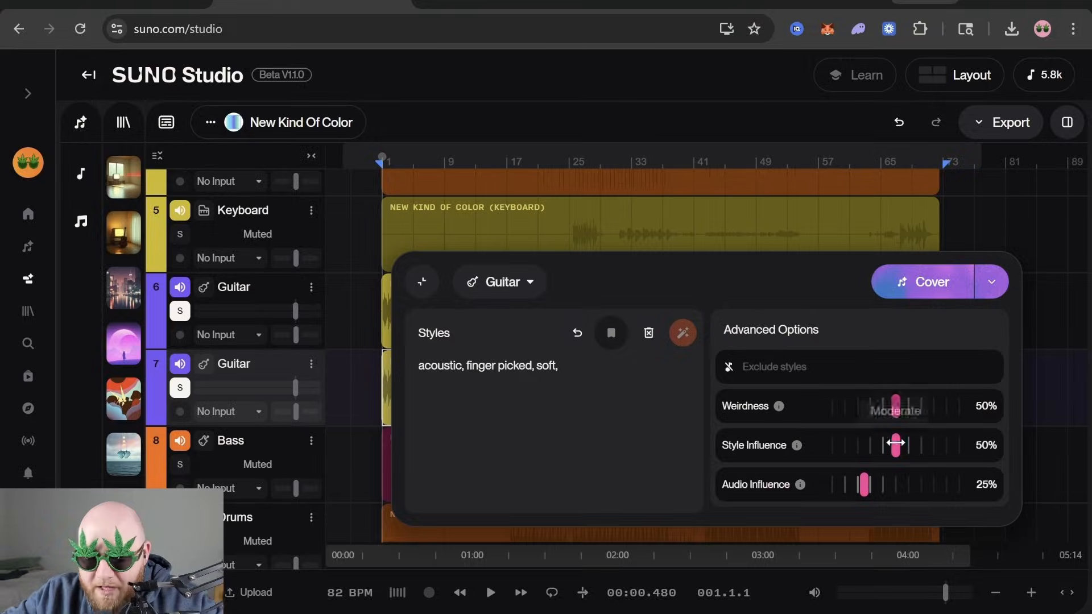
drag(867, 484, 940, 484)
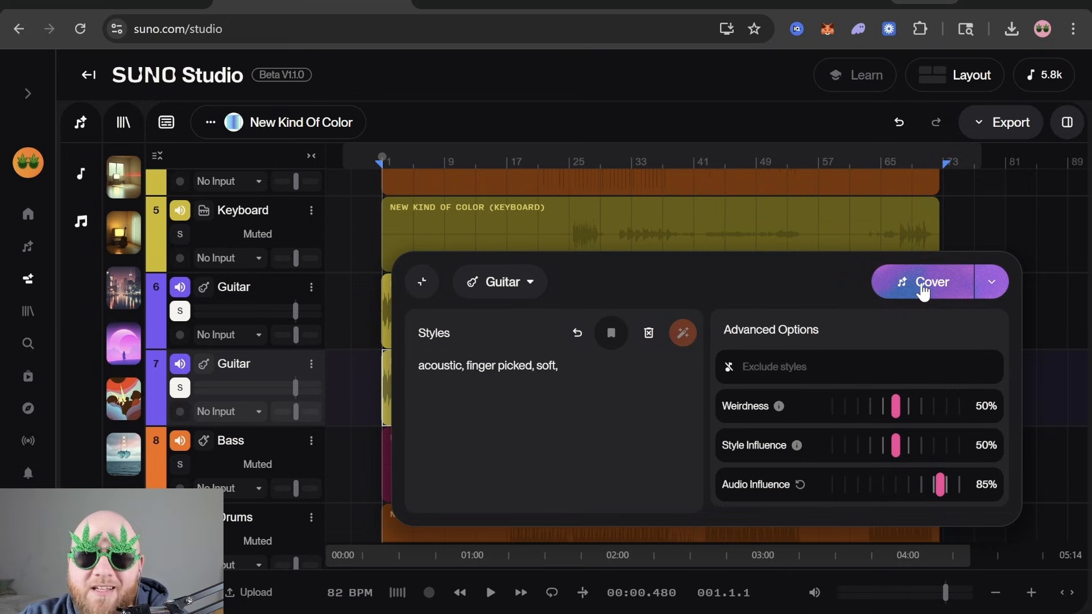
click(923, 287)
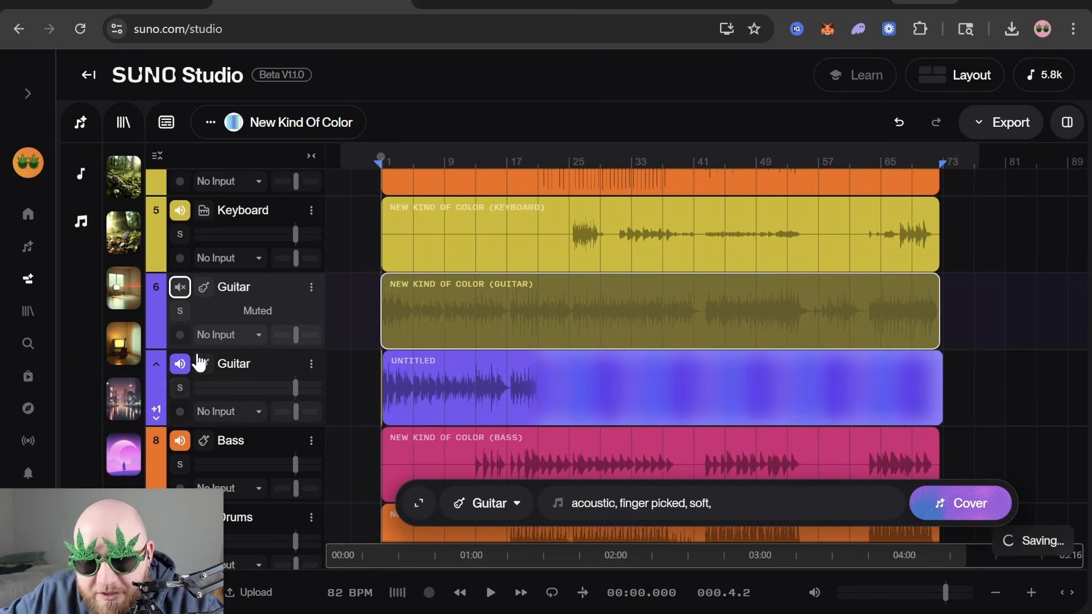
Compare the generated Guitar cover with the original Guitar stem by soloing each during playback from the start
click(180, 388)
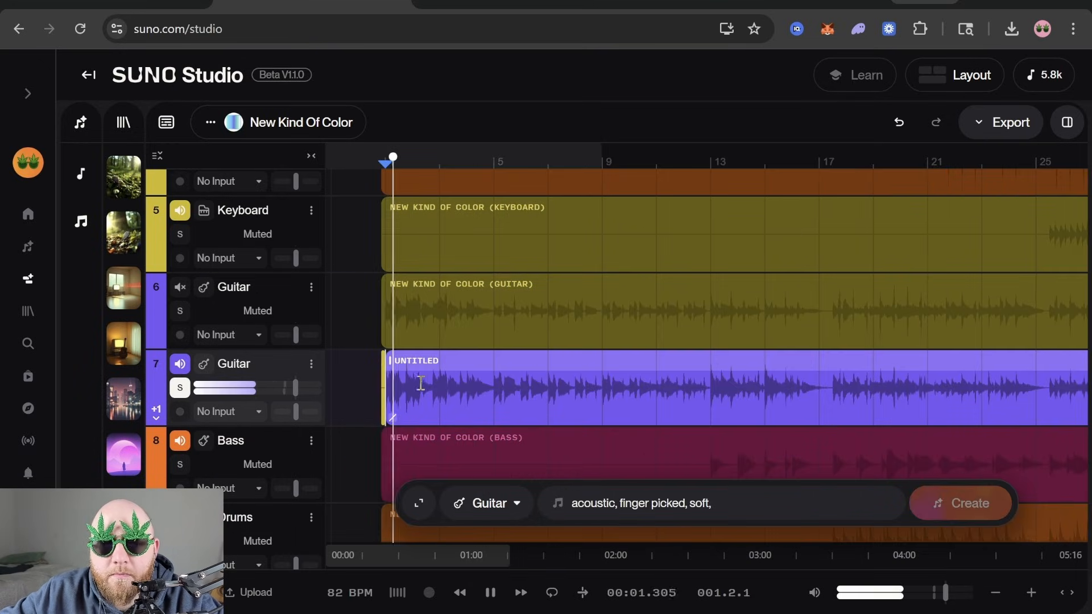
click(180, 311)
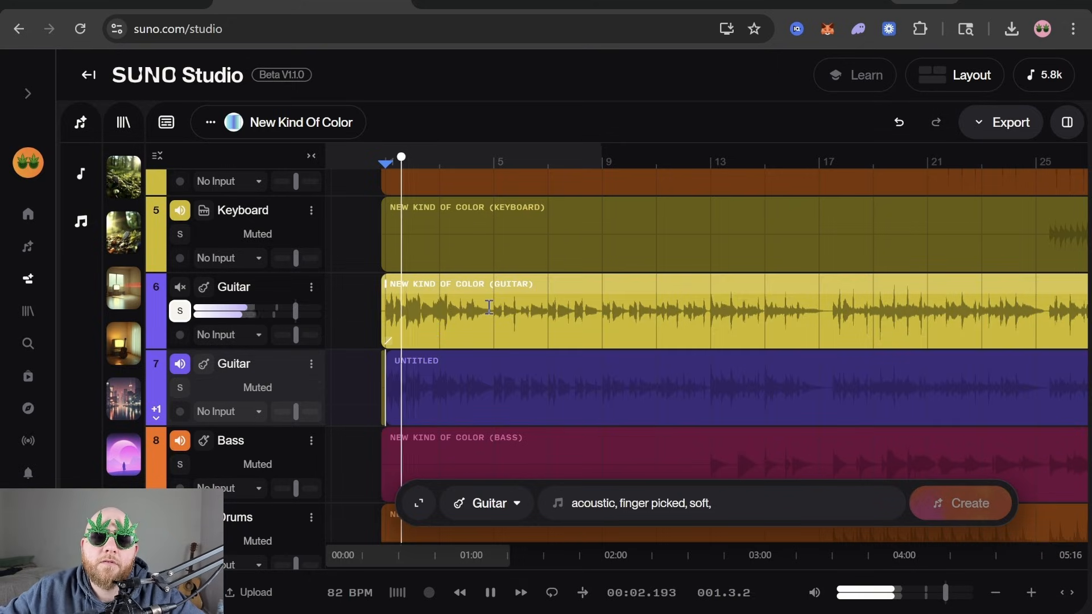
key(space)
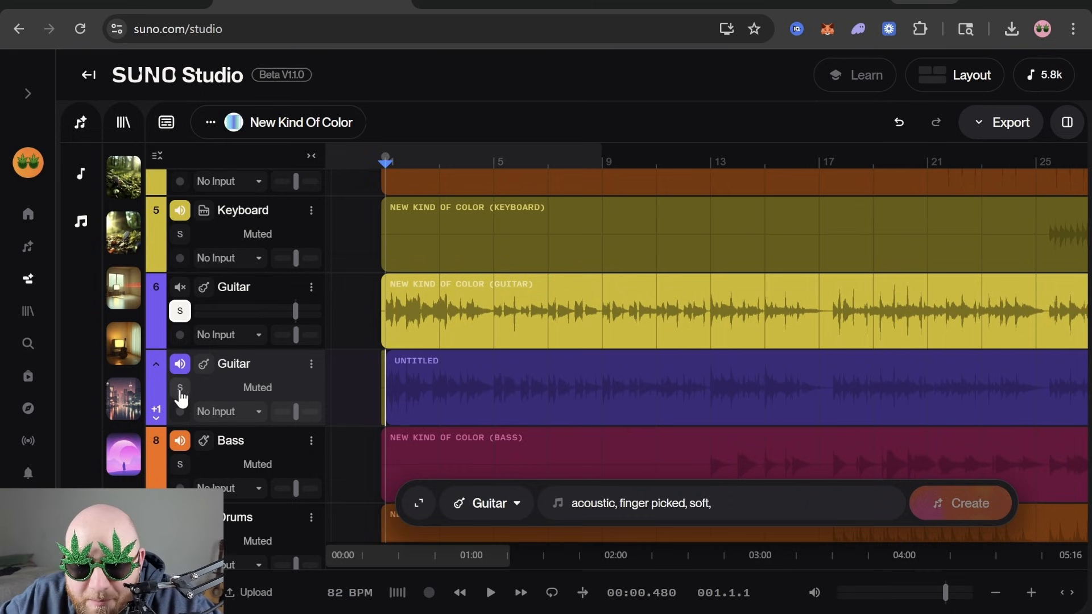
Unsolo and unmute the original Guitar track and play the full mix with both guitar tracks from the start
click(181, 311)
key(space)
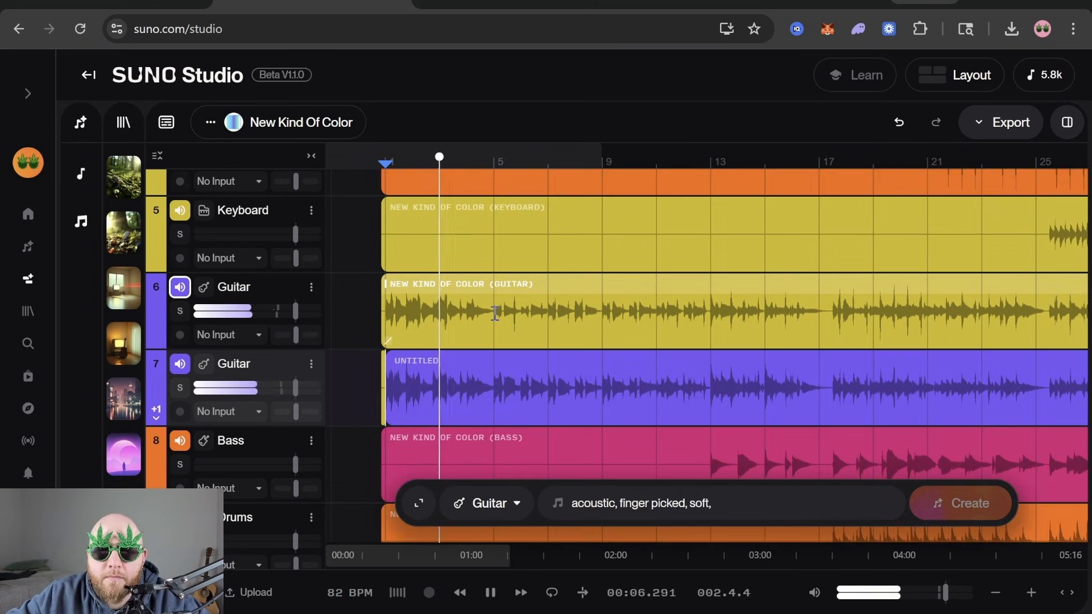
Stop the full mix, mute the generated Guitar cover, and open the EQ settings of the original Guitar track
scroll(495, 312, down, 3)
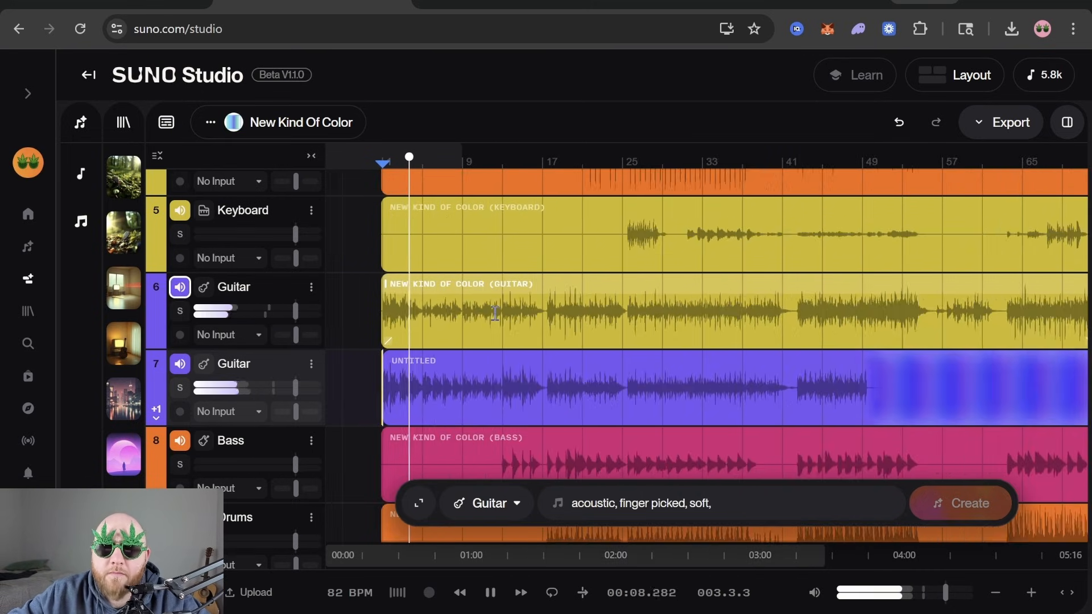
scroll(455, 318, up, 2)
key(space)
click(422, 417)
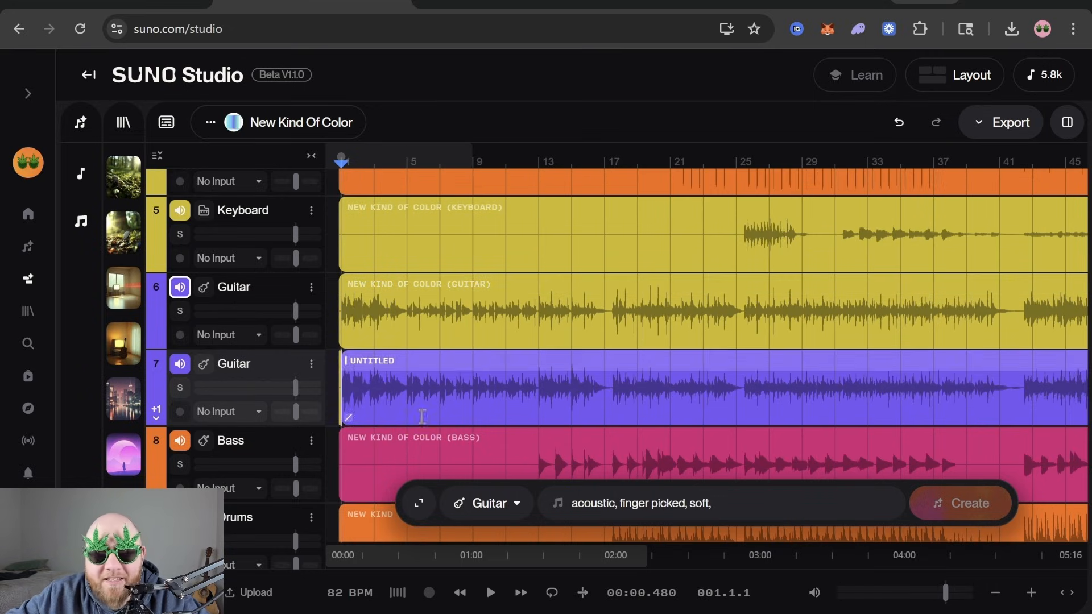
drag(492, 556, 451, 554)
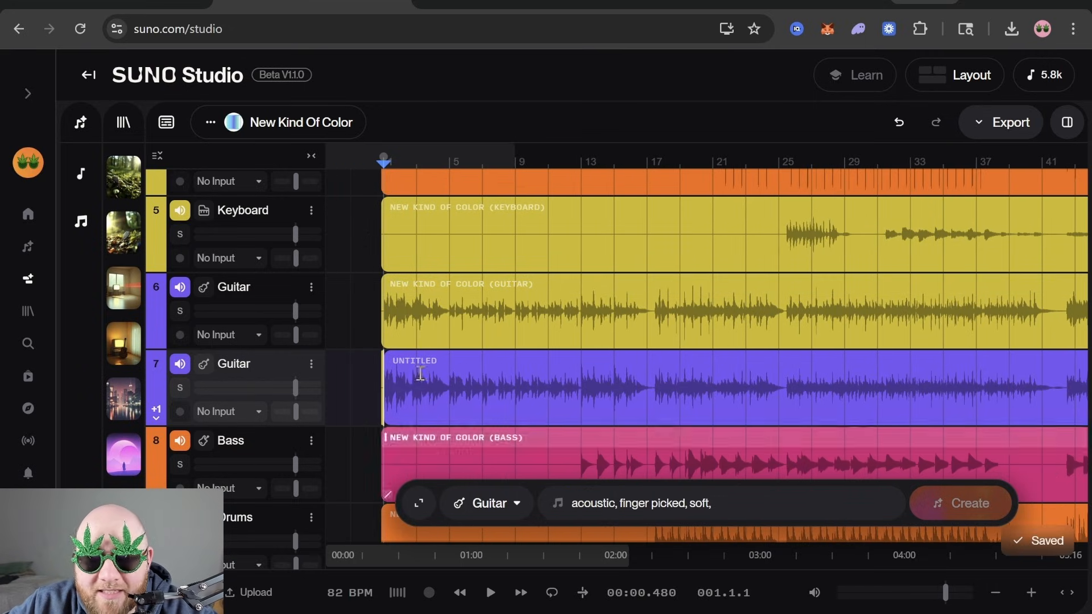
click(180, 364)
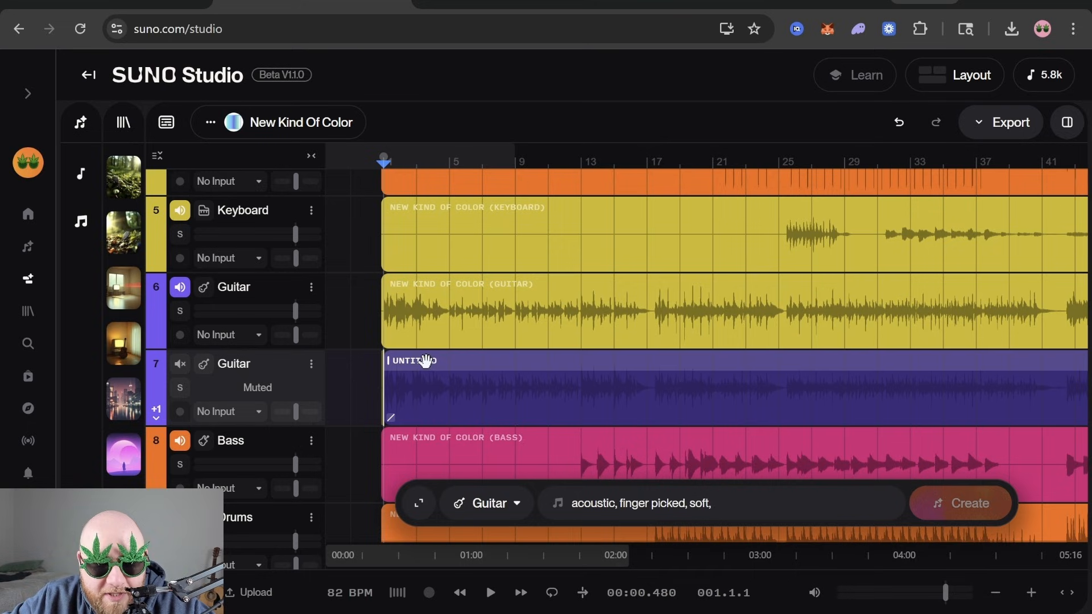
click(403, 286)
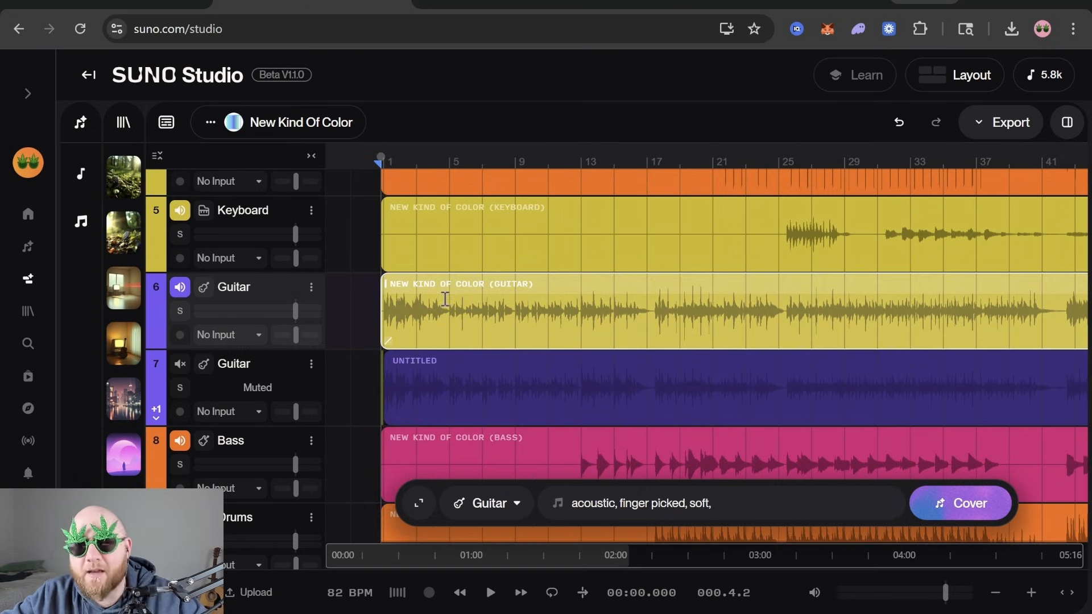
click(1078, 126)
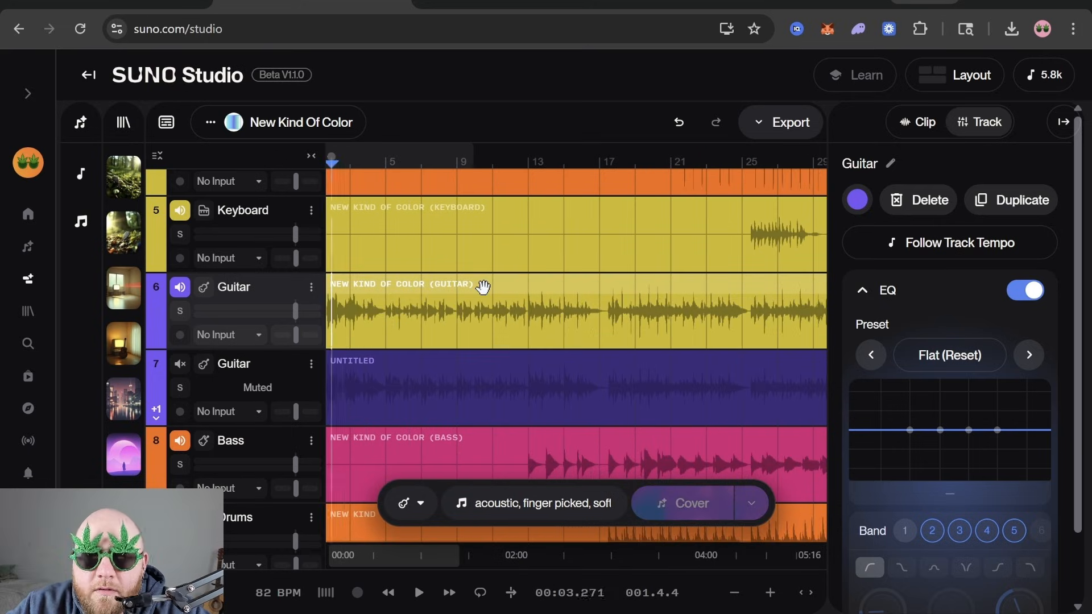
Change EQ band 2 on the original Guitar track to a bell filter and cut the low frequencies with it
key(space)
key(space)
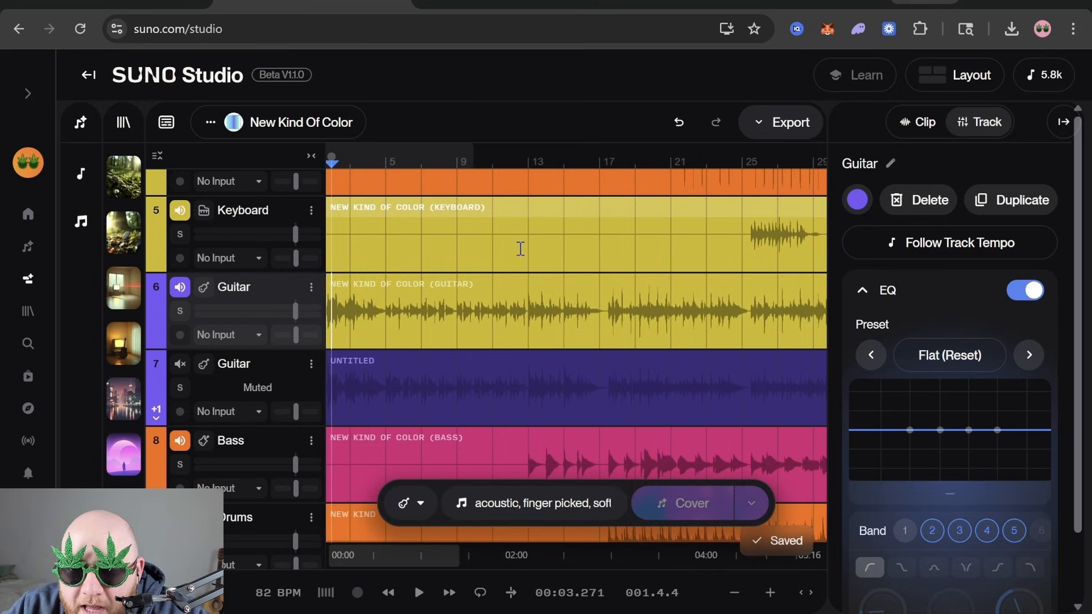
key(space)
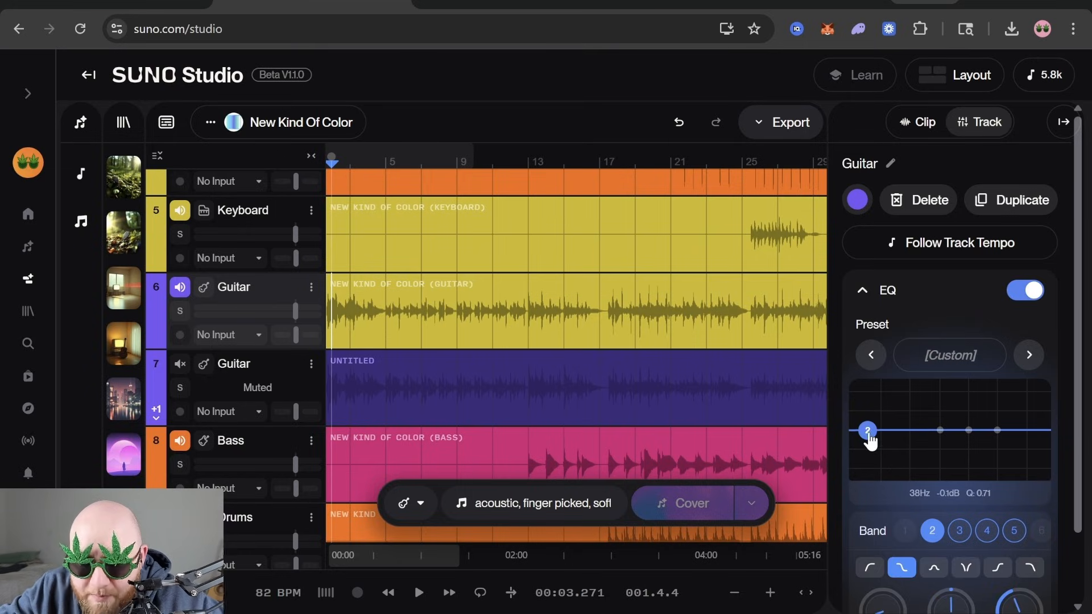
click(933, 568)
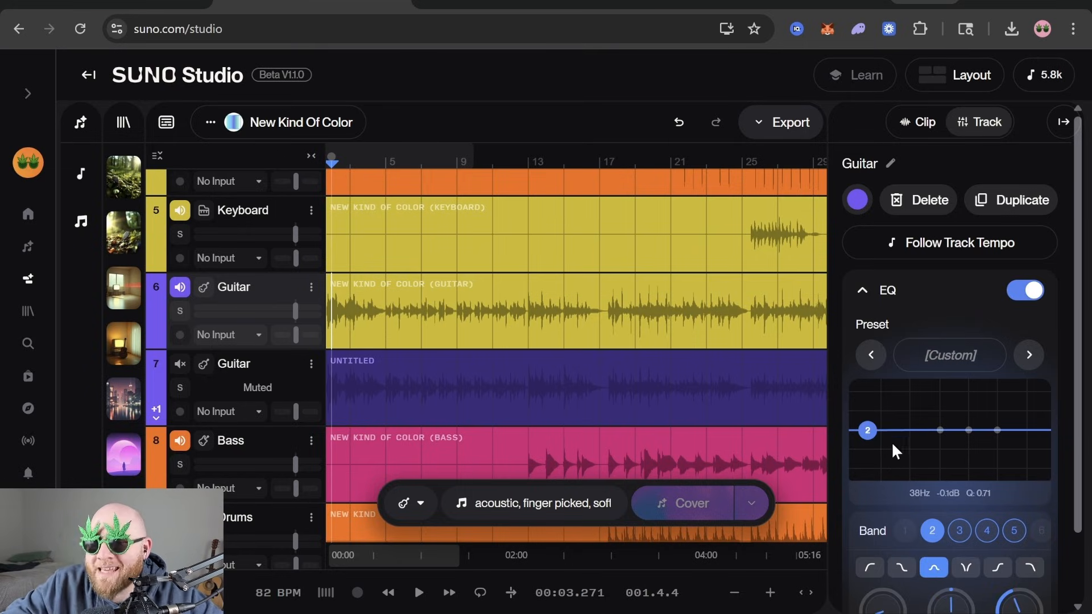
drag(877, 417, 890, 440)
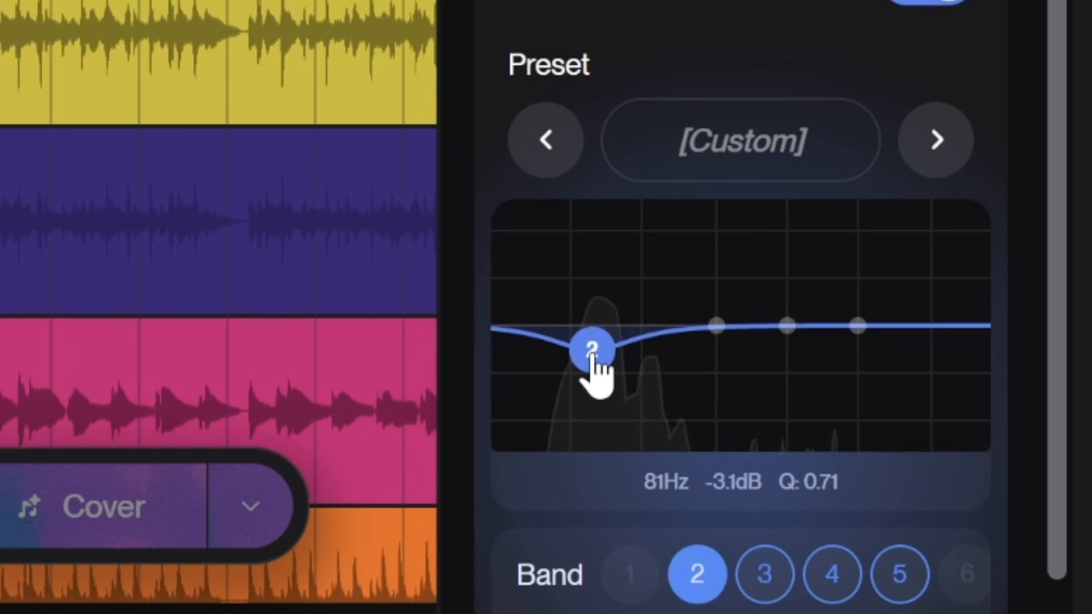
drag(891, 449, 890, 463)
drag(590, 386, 587, 370)
Boost the original Guitar's EQ band 4 by about 2.7 dB at 1.3 kHz and move band 5 slightly below zero in the highs
click(787, 326)
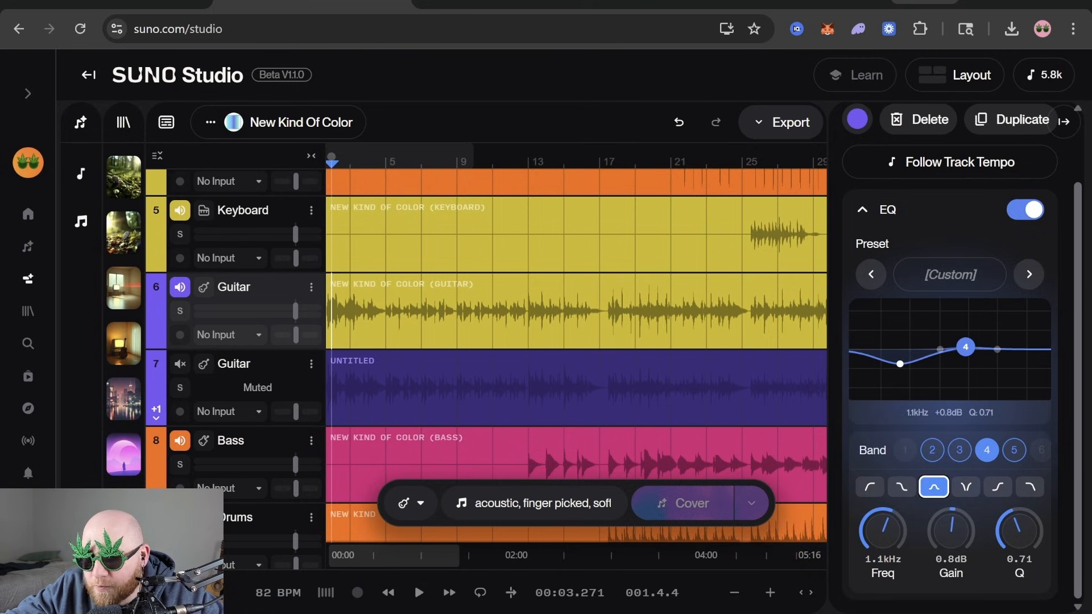
drag(963, 346, 971, 345)
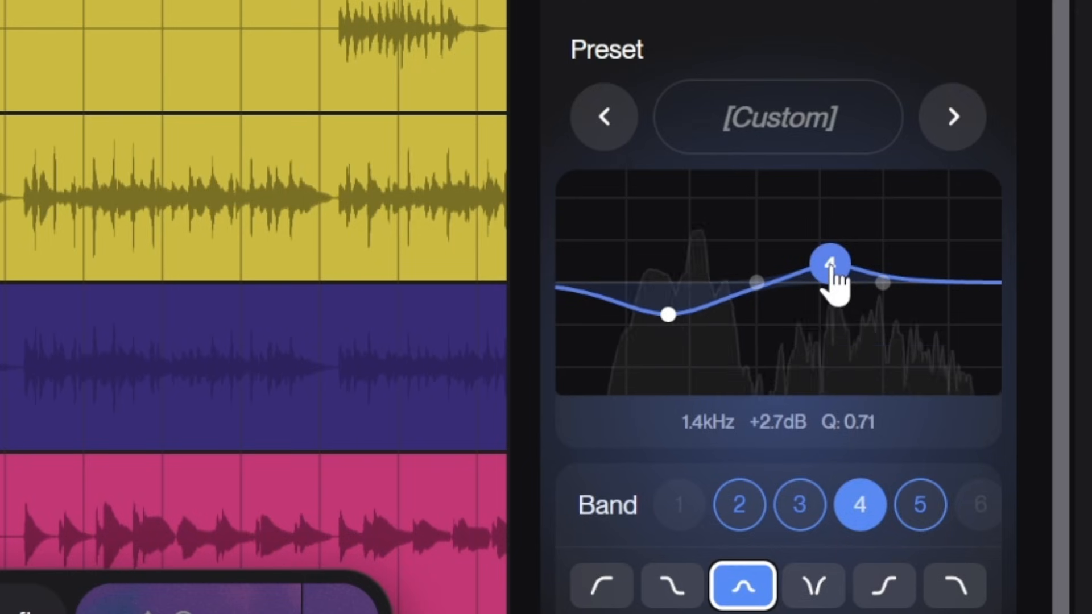
drag(975, 345, 967, 344)
drag(811, 258, 945, 288)
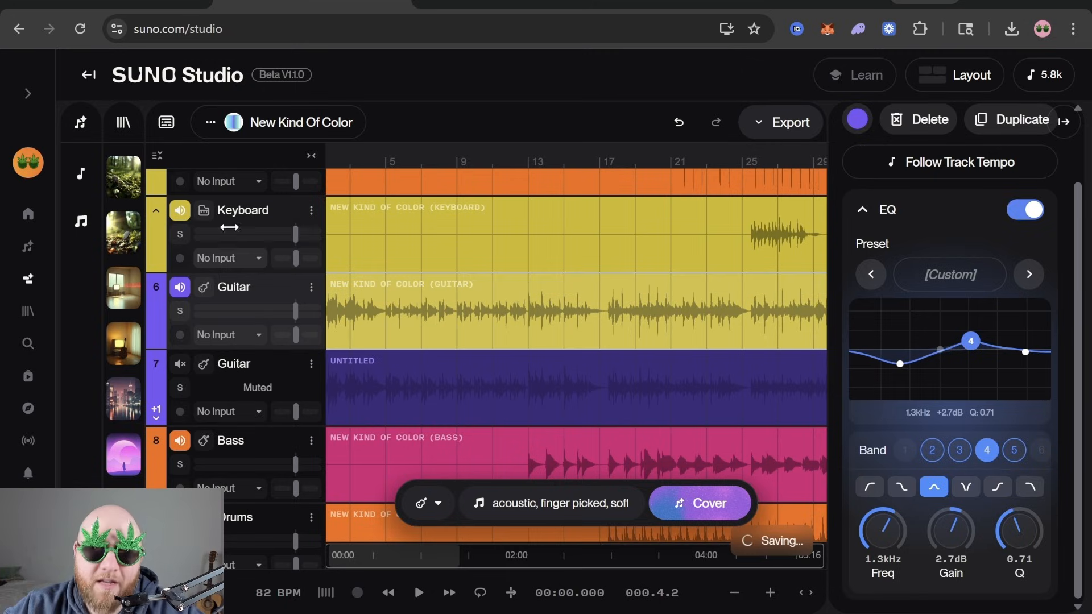
Pan the original Guitar fully left, unmute the Guitar cover, and pan the cover fully right
mouse_move(295, 336)
mouse_down()
mouse_move(276, 335)
mouse_move(296, 336)
mouse_up()
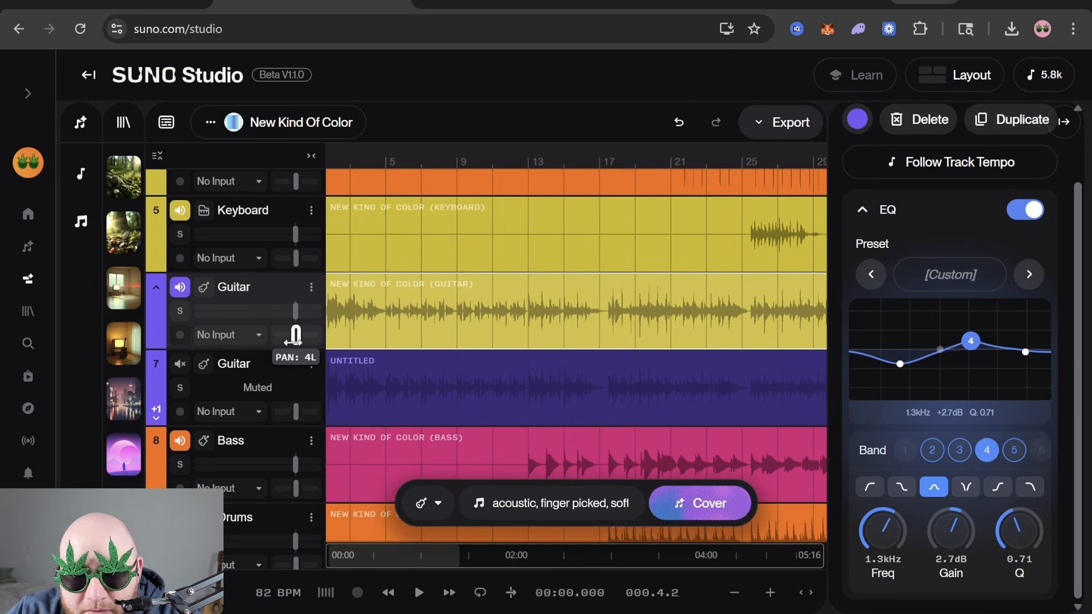
click(180, 365)
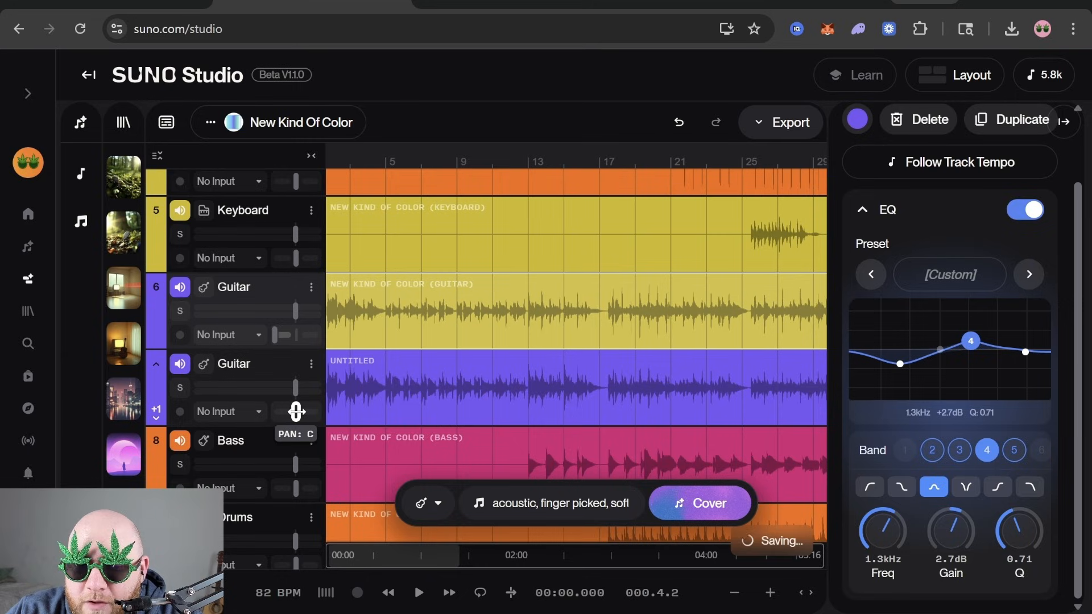
drag(296, 411, 312, 409)
Play the mix from the start and again from bar 5 to hear the two panned guitars together
key(space)
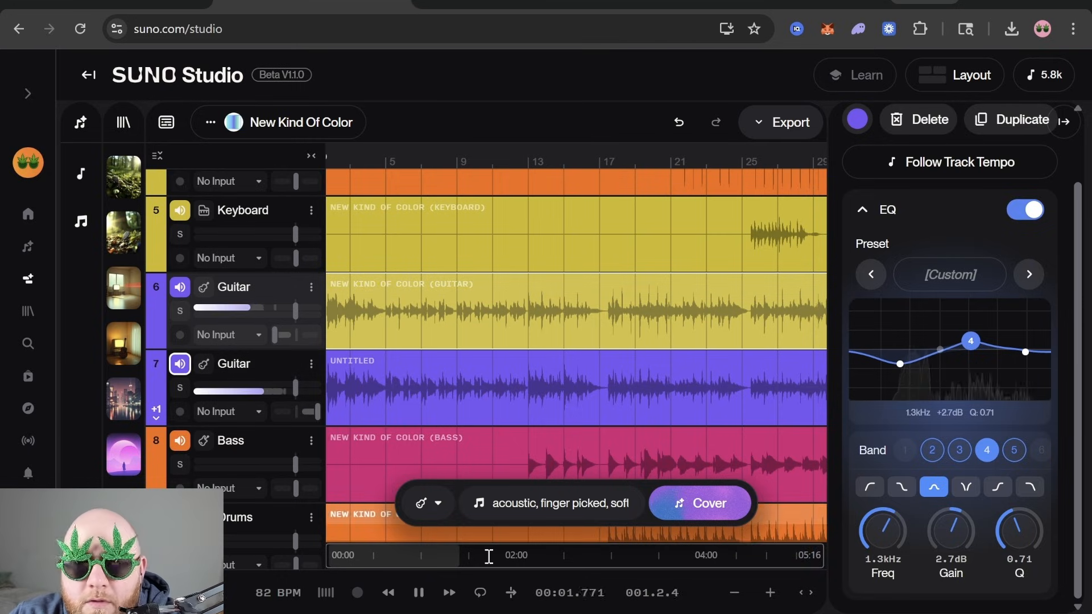
drag(462, 559, 341, 552)
scroll(493, 334, up, 2)
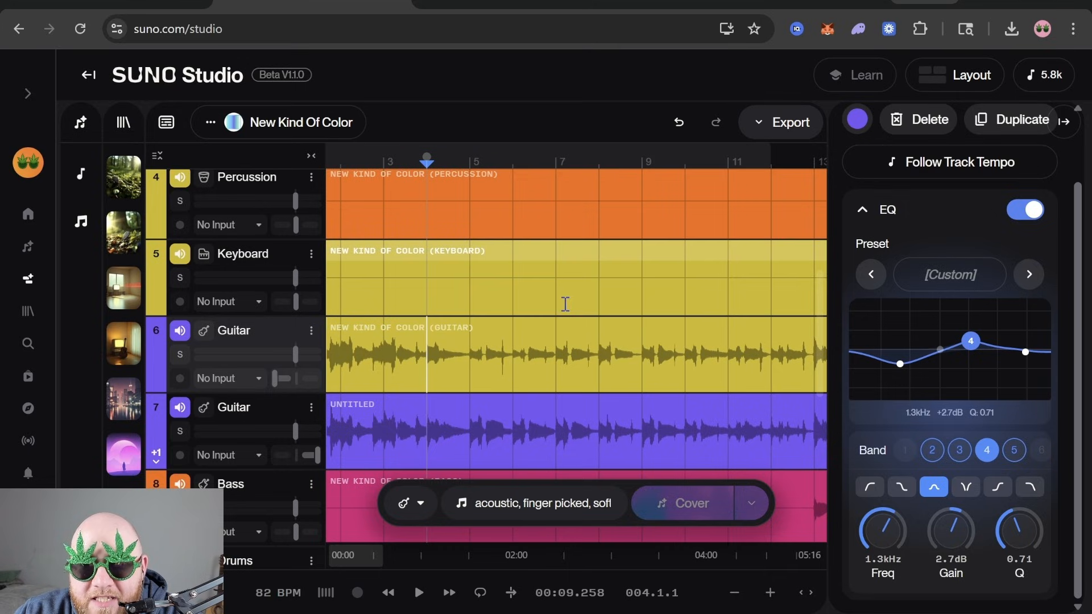
click(471, 357)
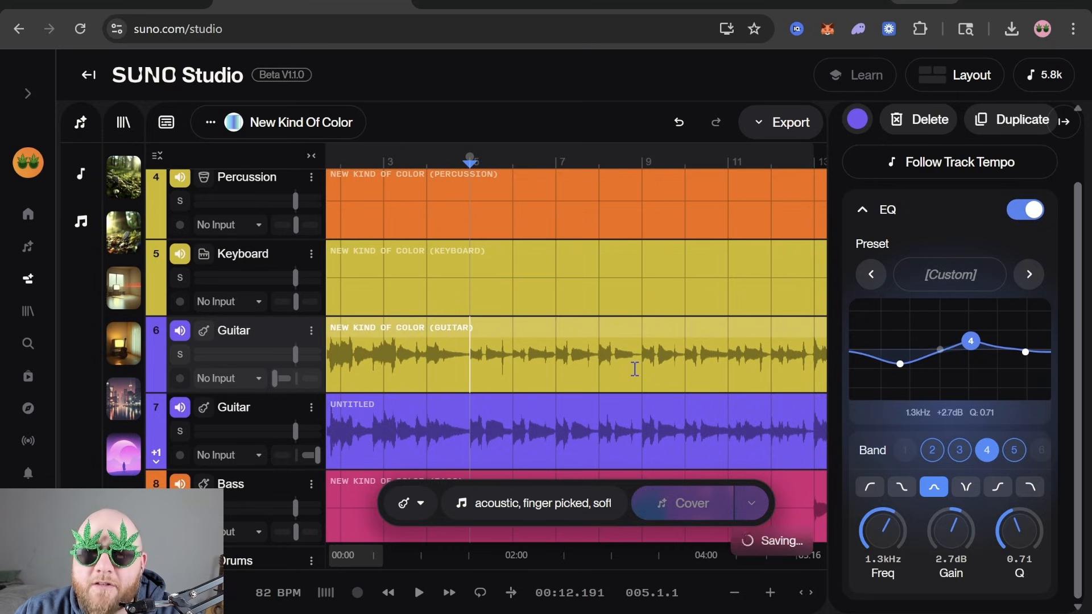
key(space)
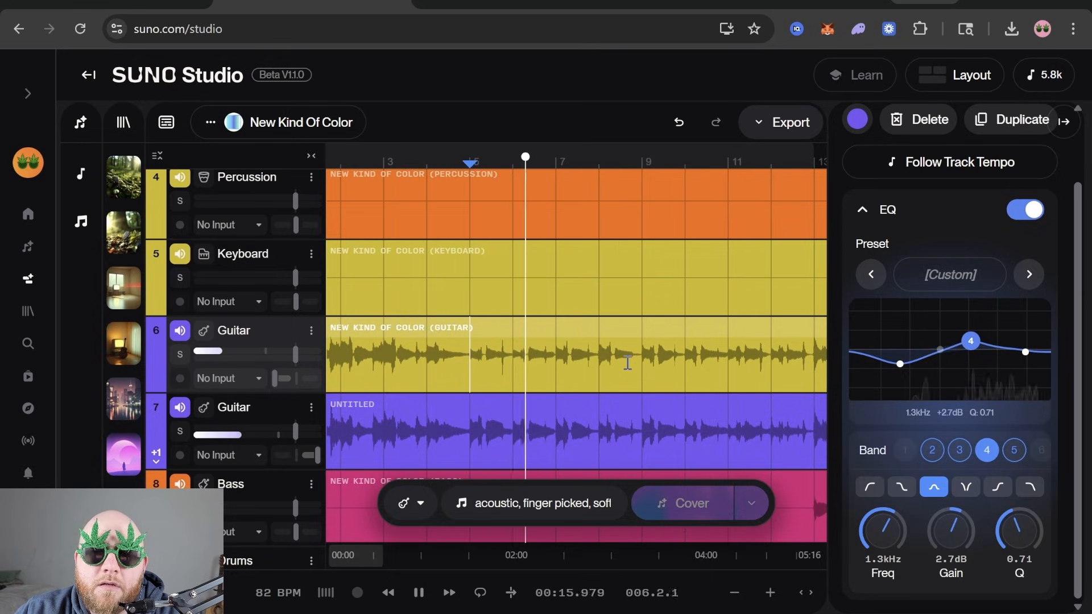
key(space)
Select the Guitar cover clip and shift its track EQ band 2 to a lower frequency
click(535, 408)
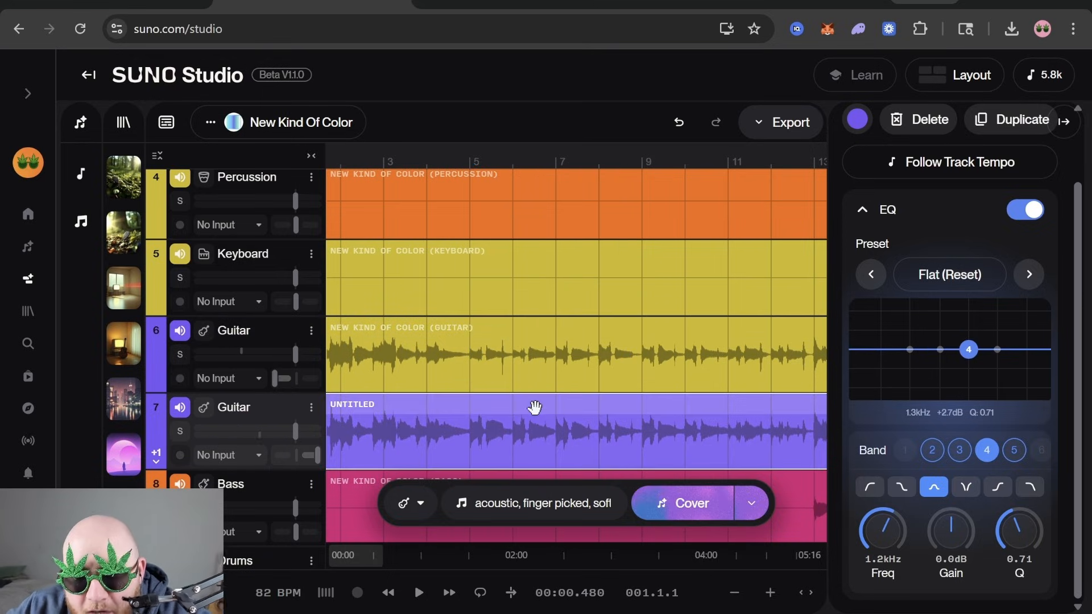
click(910, 349)
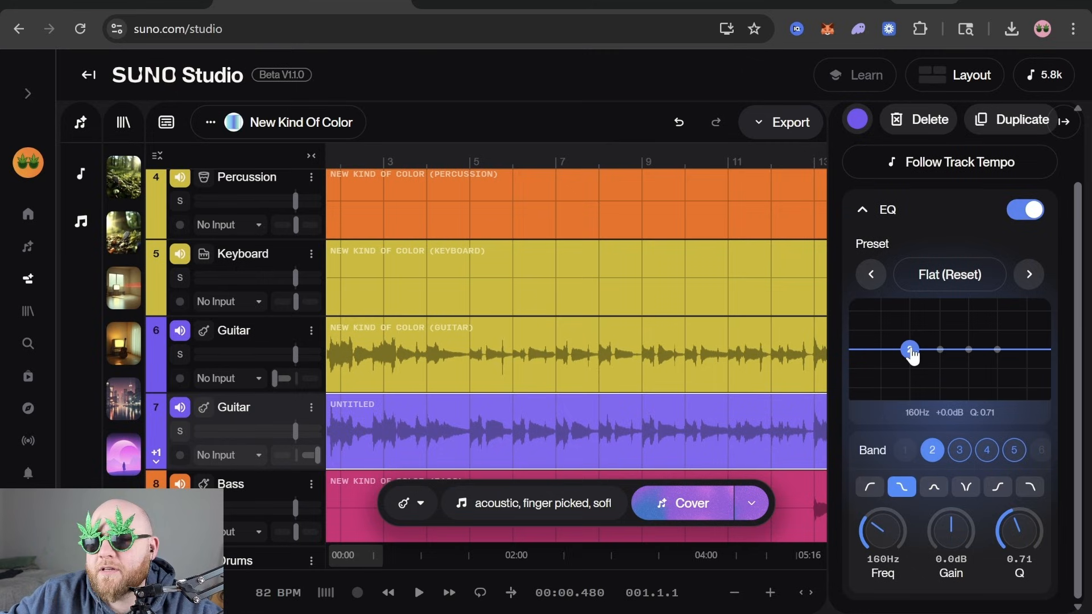
drag(912, 354, 893, 347)
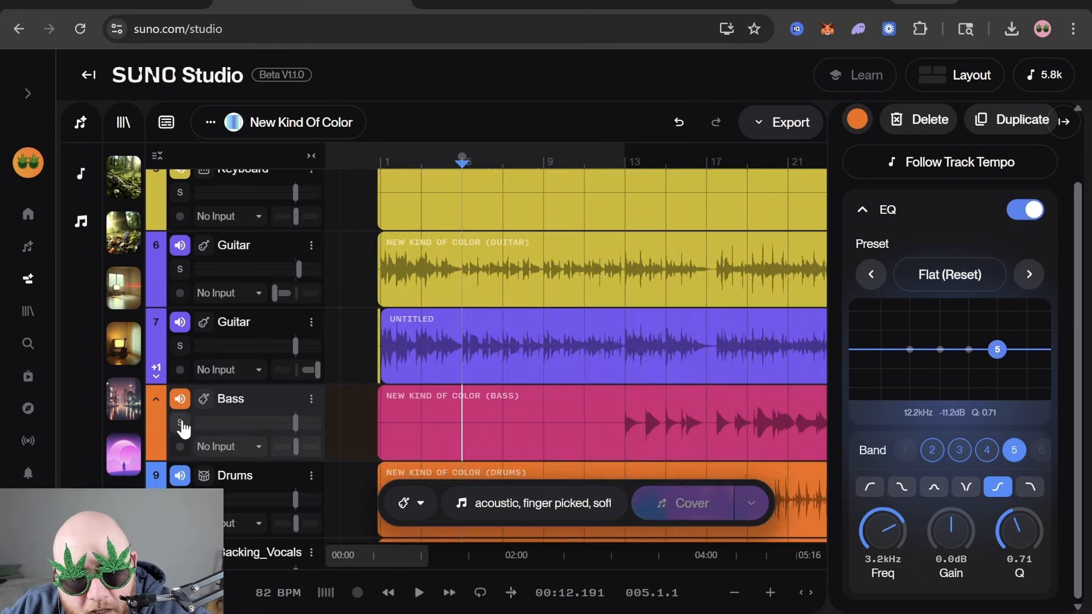
Solo the Bass track and listen to it from several points between bars 25 and 33
click(180, 423)
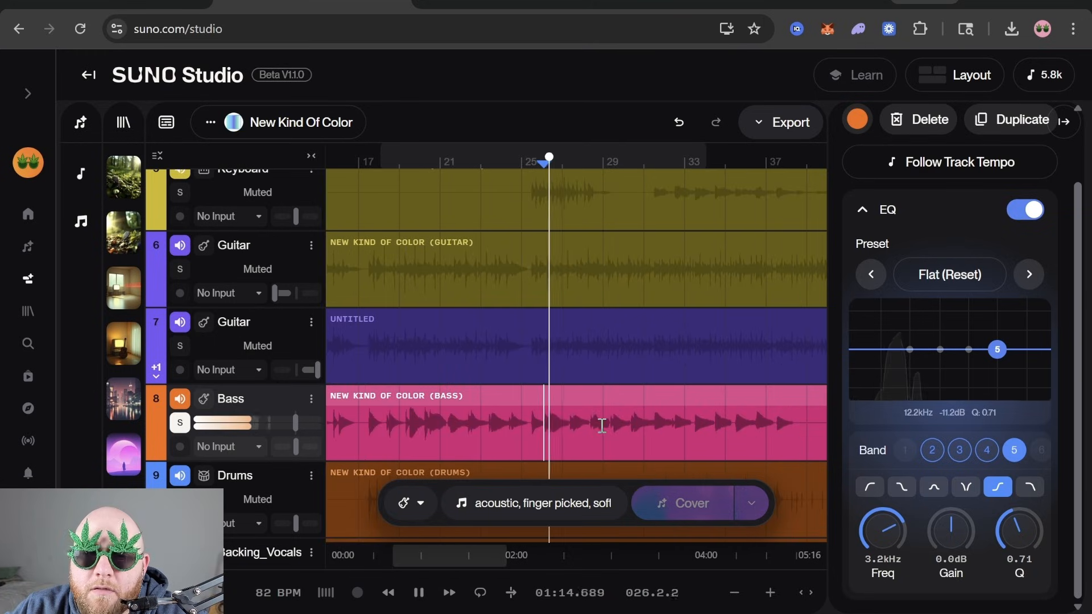
click(631, 424)
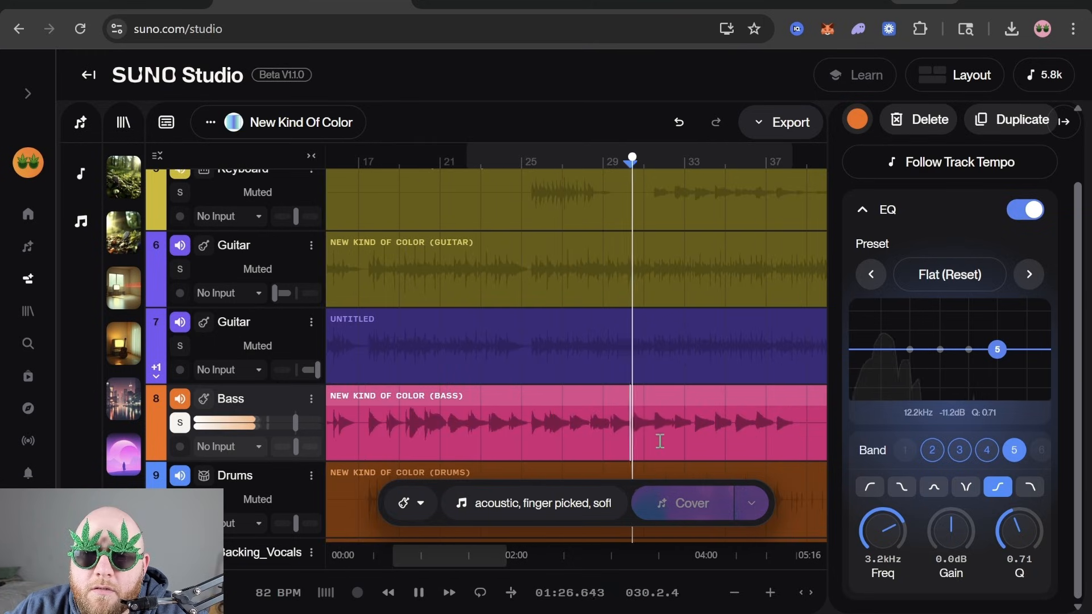
click(656, 419)
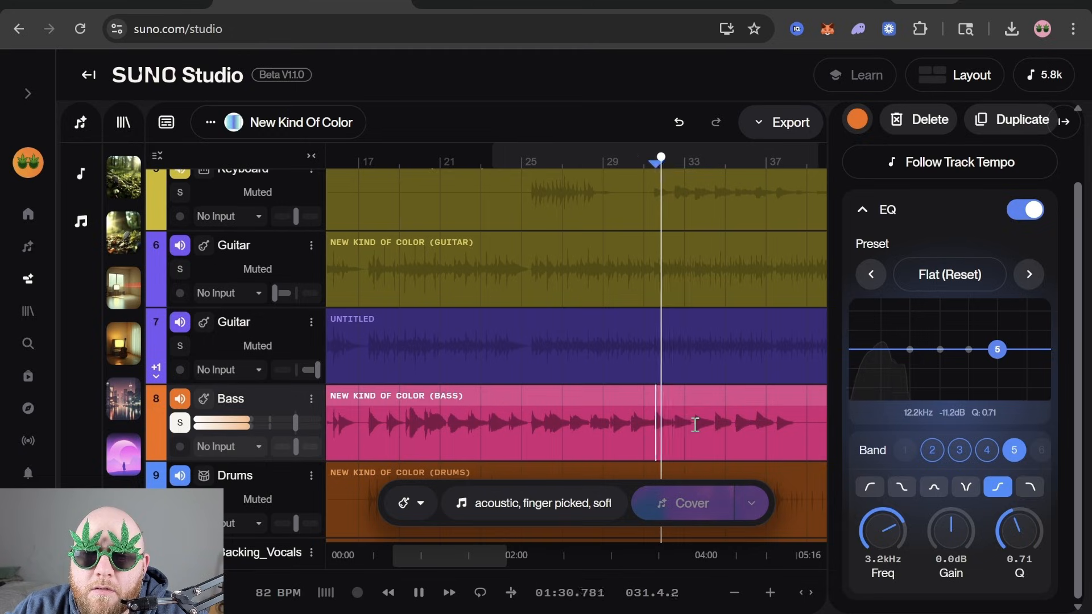
click(688, 425)
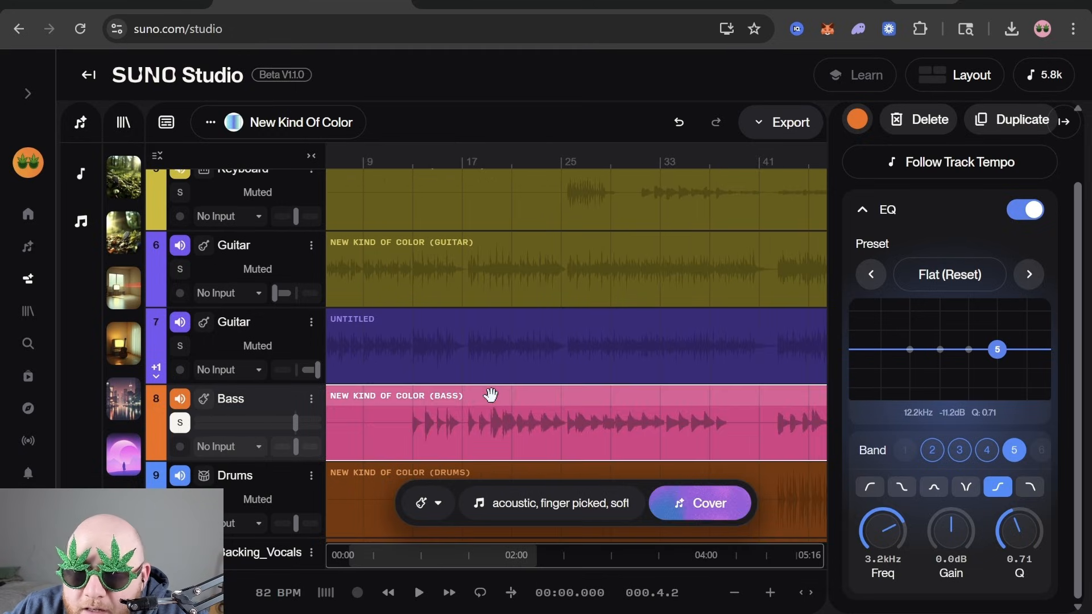
Shape the Bass EQ with a band 2 high-pass at about 34 Hz, Q 0.79, and a cut on band 4
mouse_move(910, 351)
mouse_down()
mouse_move(859, 319)
mouse_move(882, 320)
mouse_move(905, 349)
mouse_up()
click(870, 487)
drag(854, 357, 852, 357)
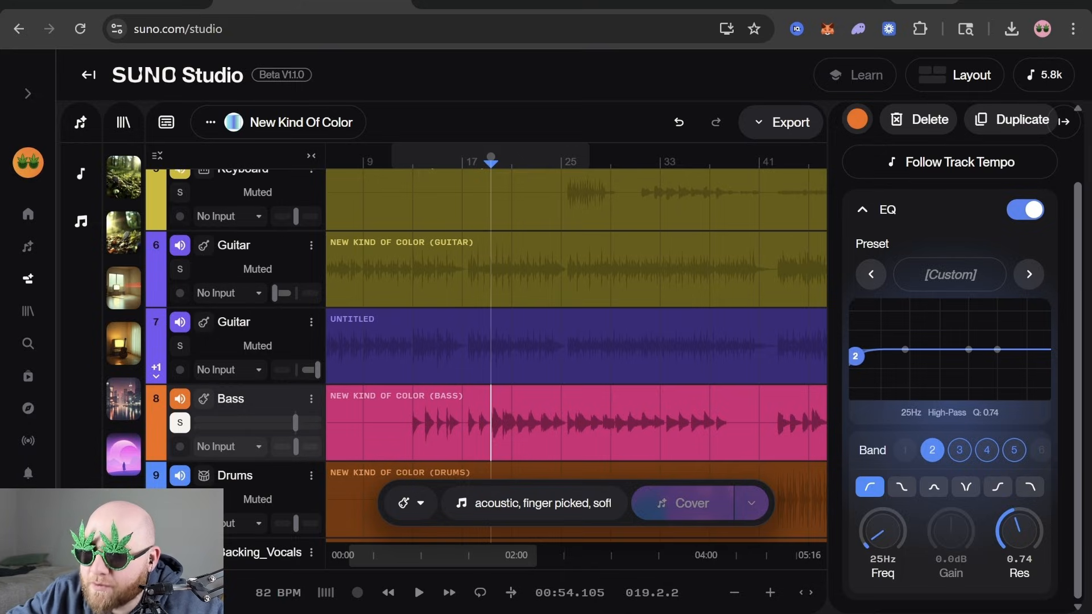
drag(883, 532, 883, 529)
drag(1022, 531, 1022, 524)
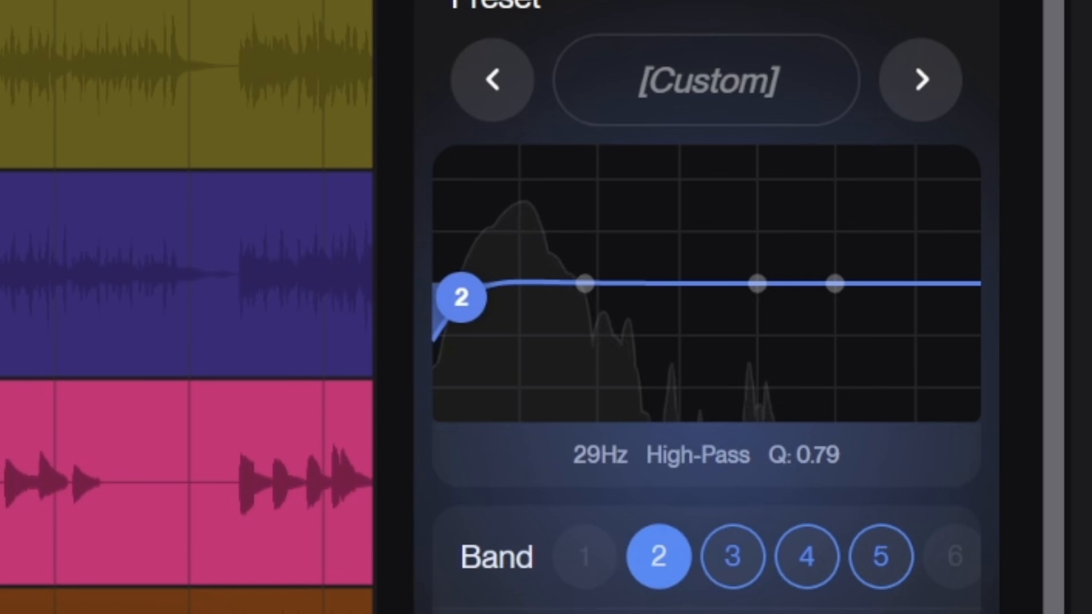
drag(860, 354, 864, 355)
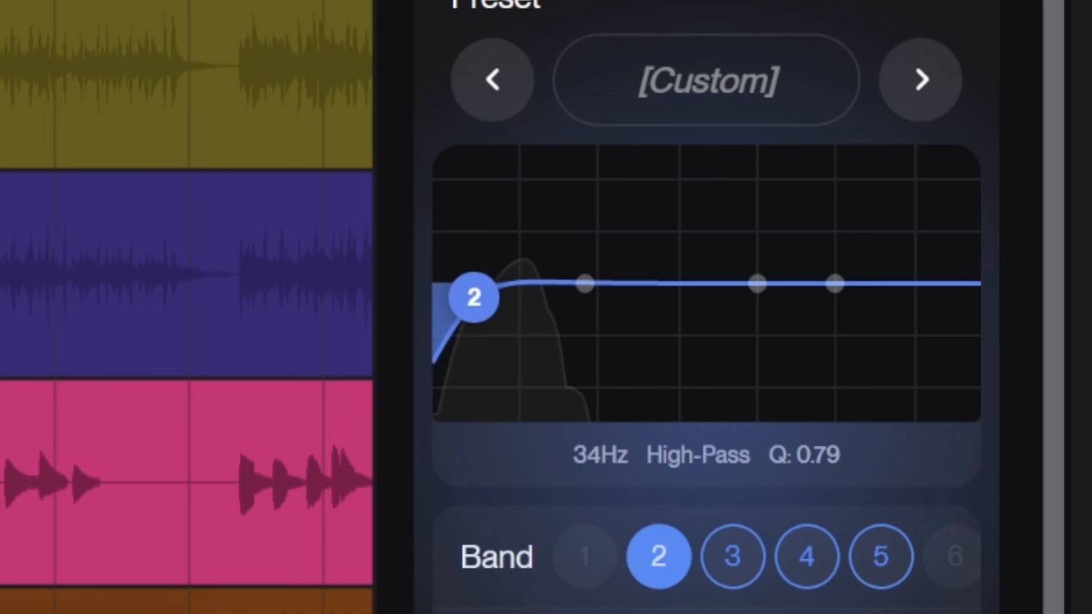
drag(969, 349, 956, 378)
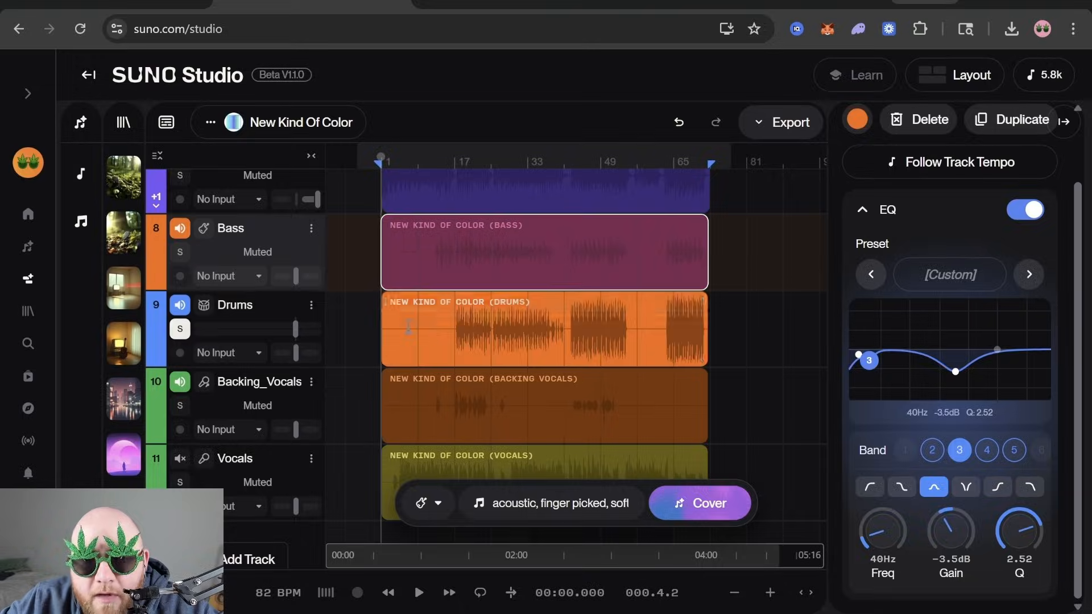
Play the soloed Drums from around bar 42 and set its EQ band 5 high shelf to about +4.9 dB at 2.5 kHz
click(408, 325)
click(456, 323)
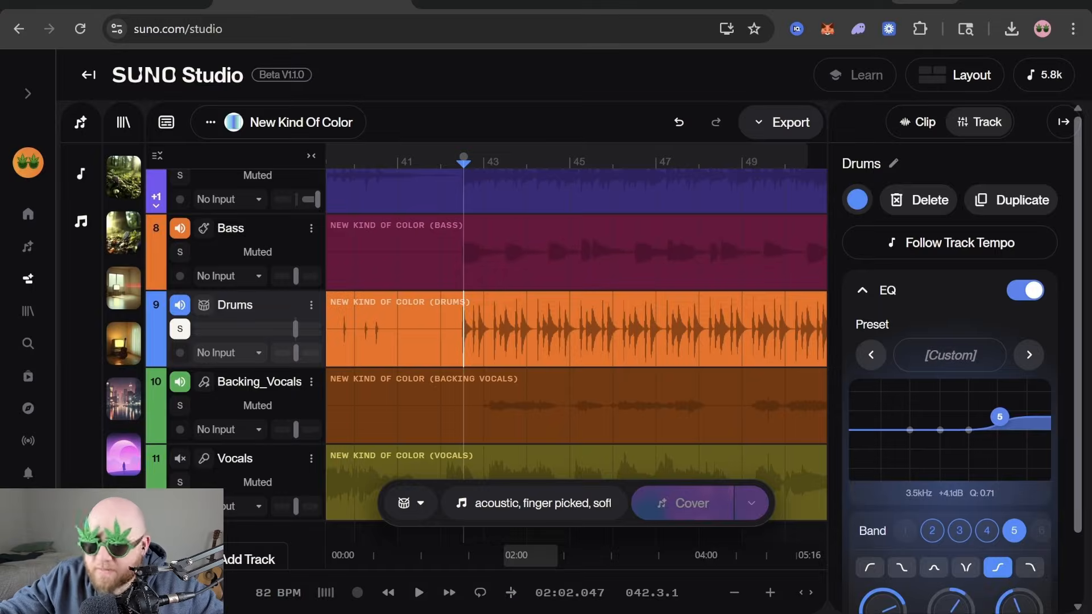
key(space)
drag(999, 417, 994, 414)
drag(853, 304, 834, 308)
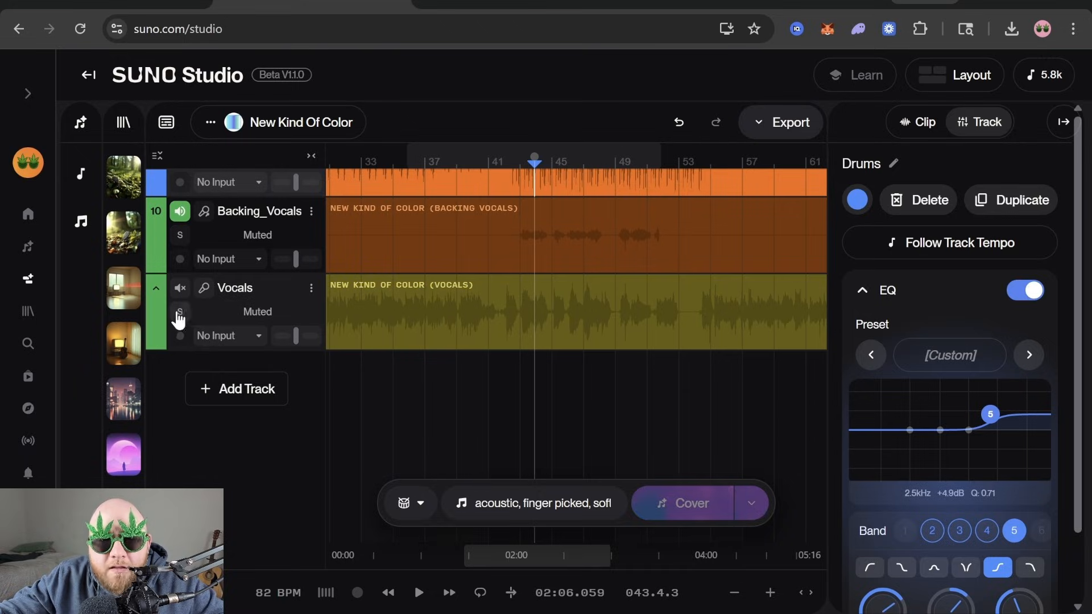
Solo the Vocals track and make its EQ band 2 a high-pass at about 133 Hz with resonance 0.87
click(179, 312)
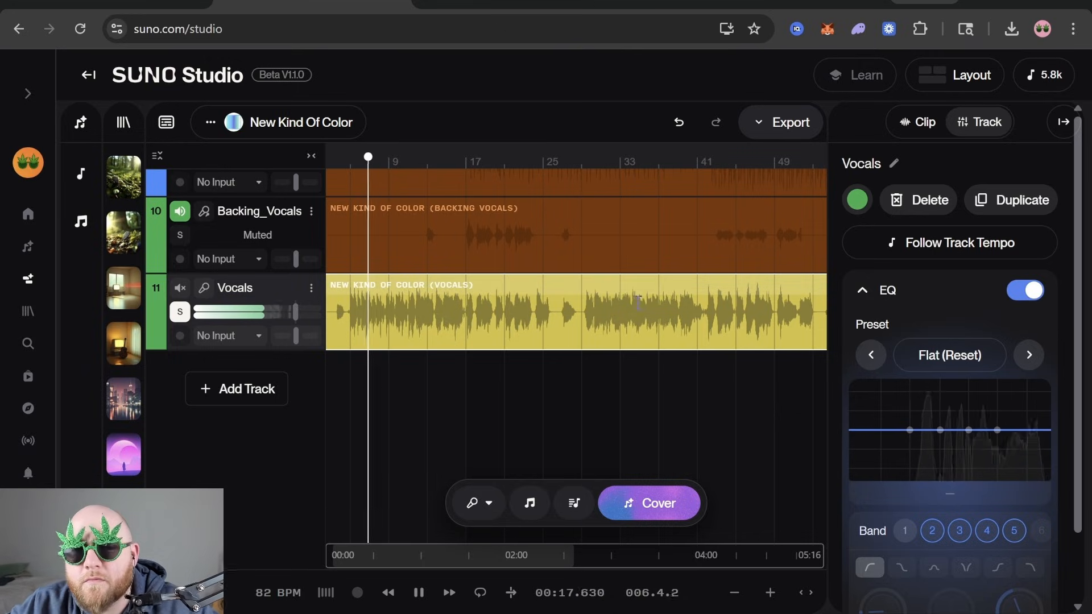
key(space)
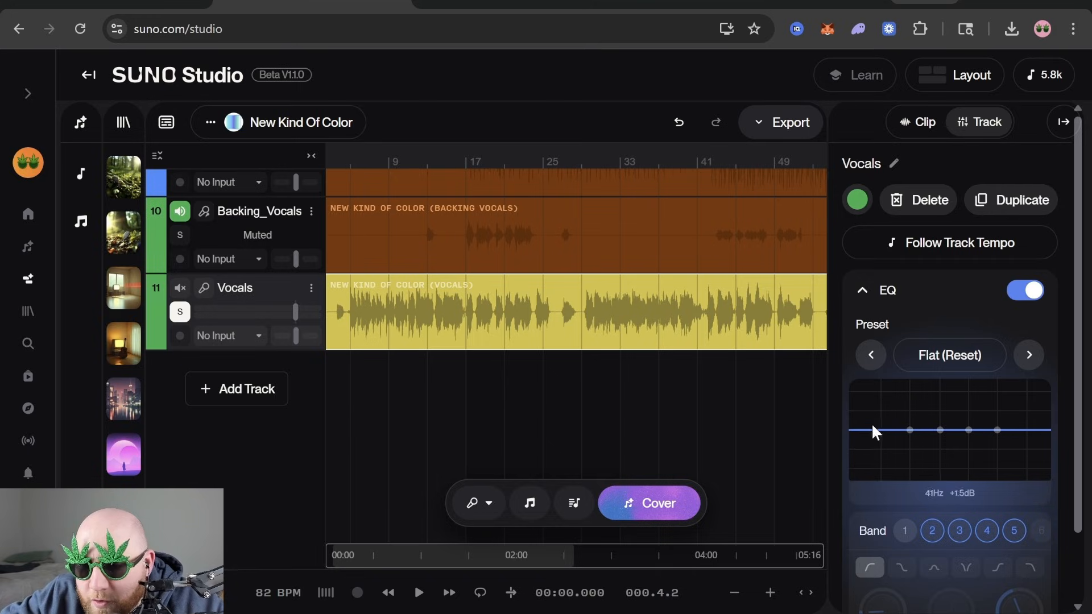
drag(910, 431, 915, 395)
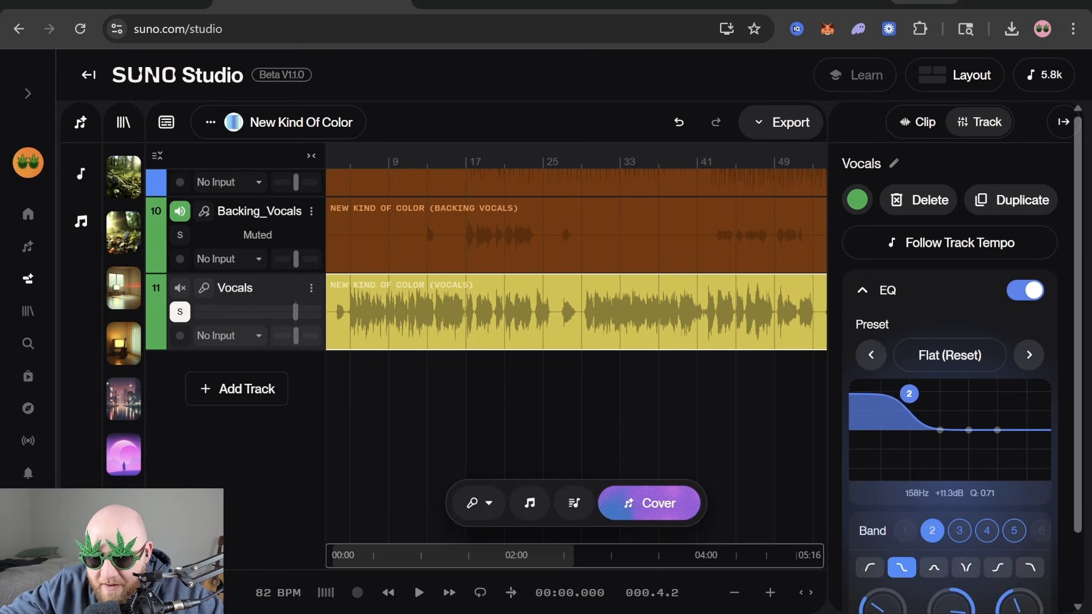
drag(910, 403, 909, 434)
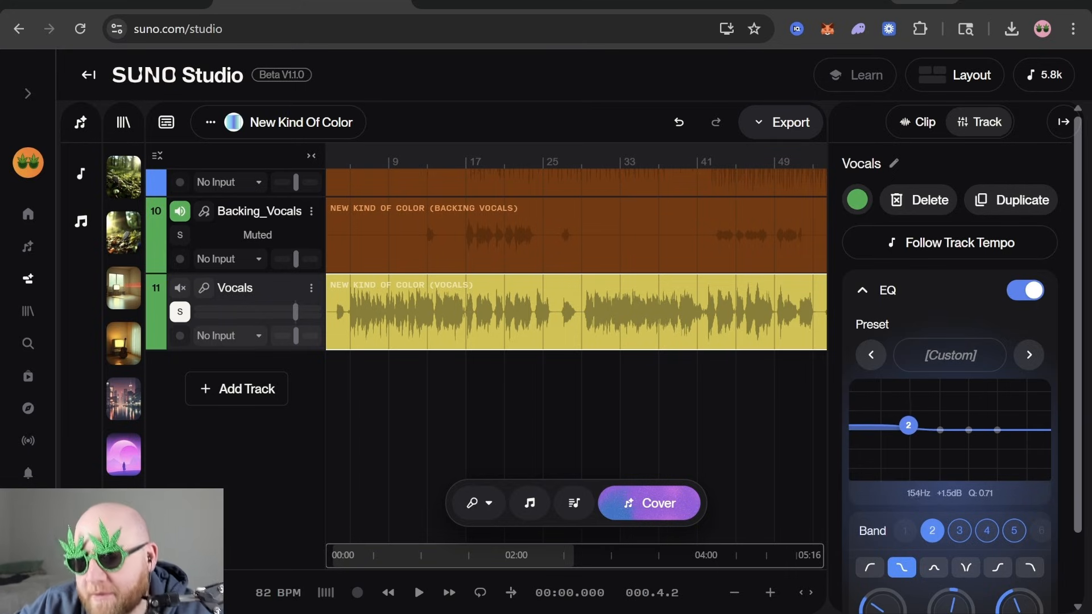
scroll(1065, 487, down, 2)
click(870, 488)
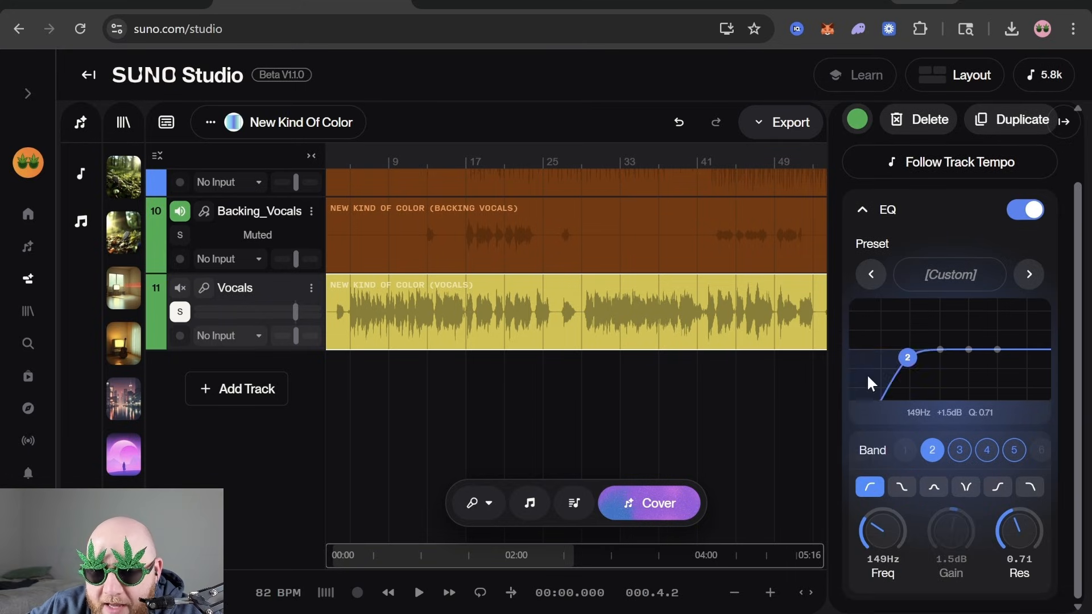
drag(908, 350, 911, 351)
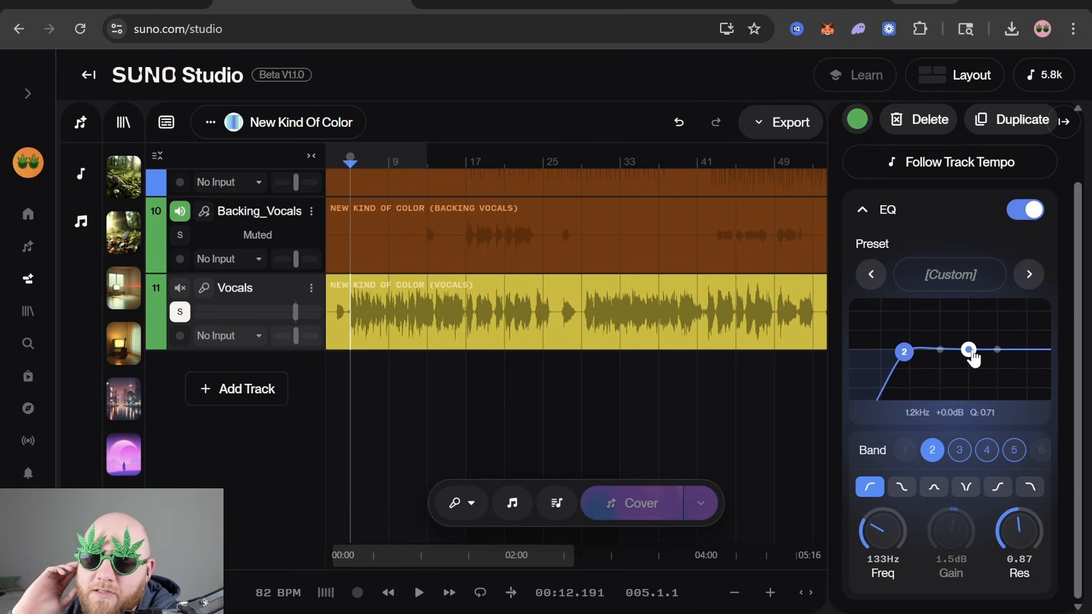
Play the soloed Vocals from bar 5 and set EQ band 4 to a bell cut of about -1.9 dB at 8.1 kHz
click(971, 351)
key(space)
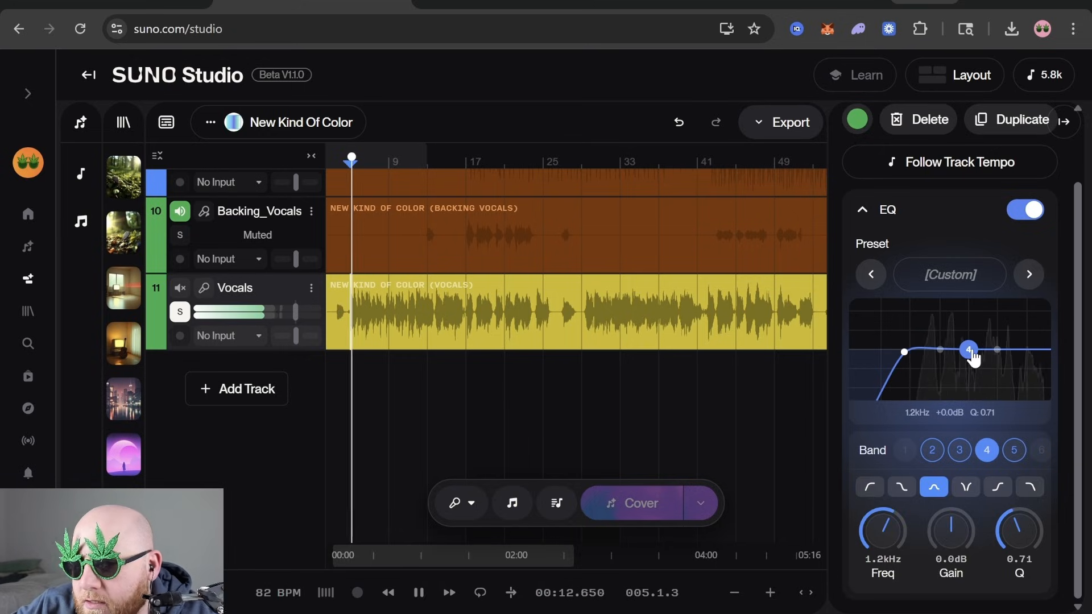
drag(970, 351, 1014, 349)
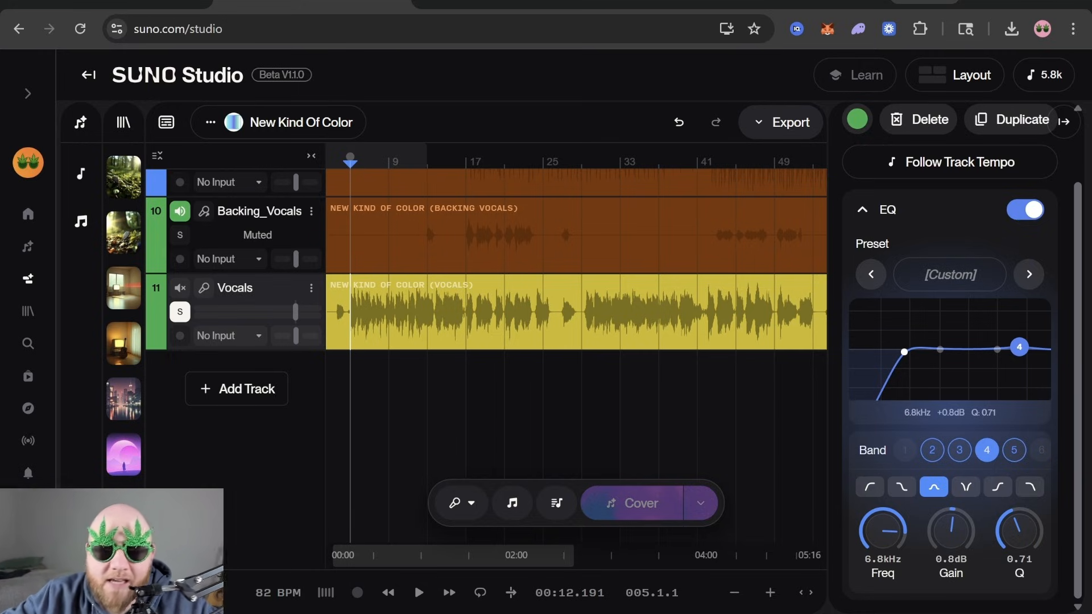
drag(1020, 347, 1018, 346)
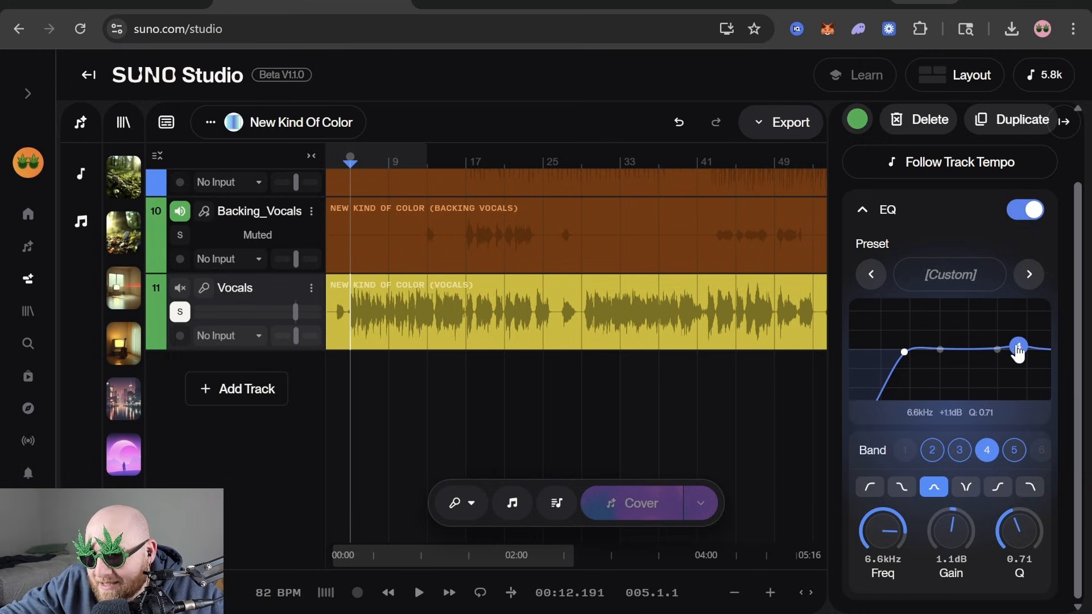
drag(1021, 354, 1019, 339)
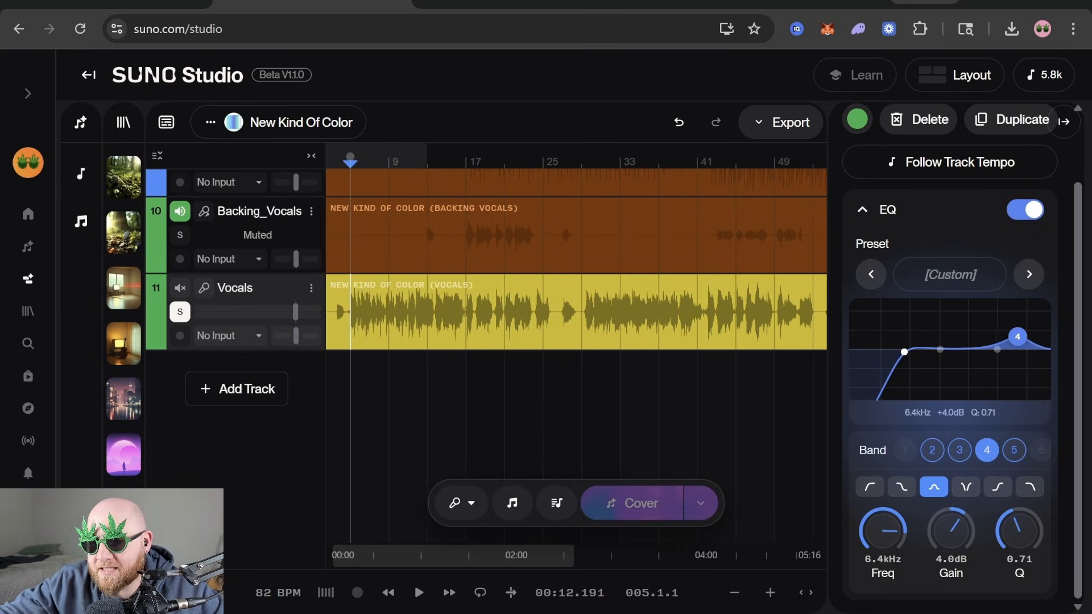
drag(1019, 336, 1024, 351)
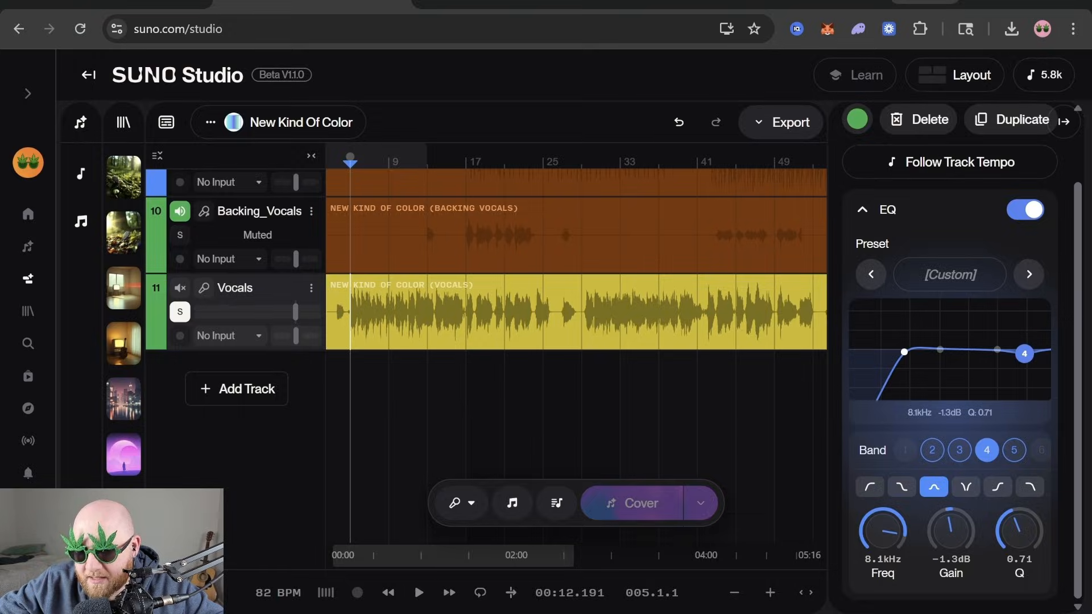
key(space)
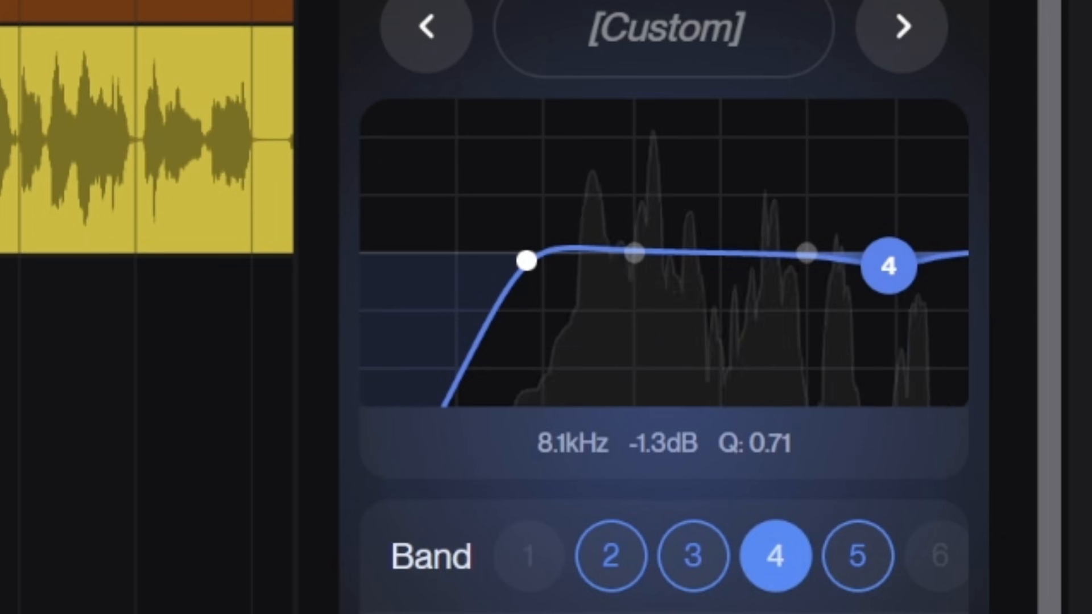
drag(1024, 354, 1025, 357)
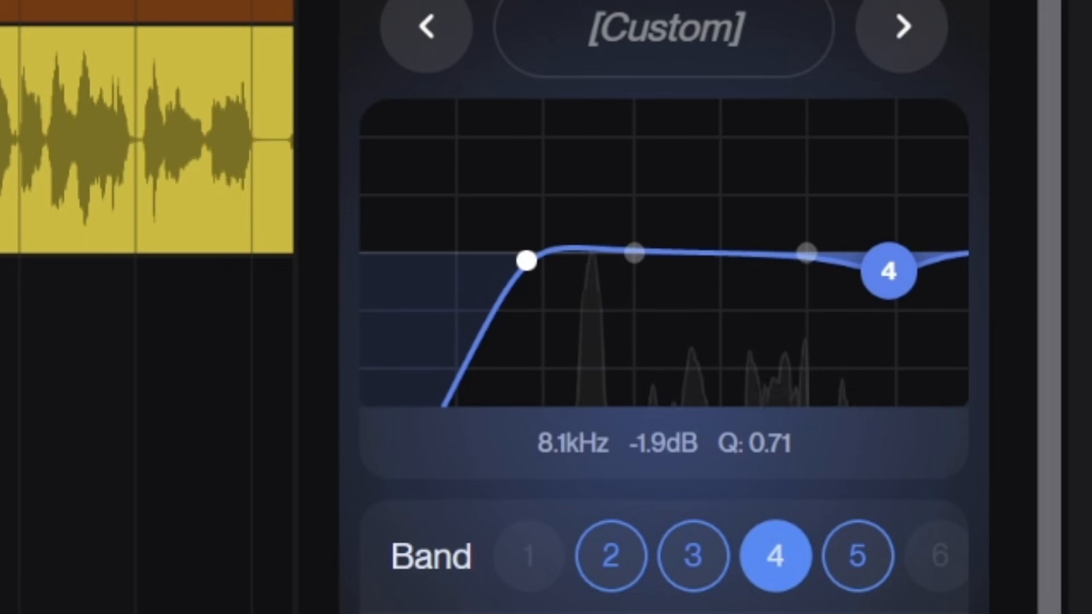
Make Vocals EQ band 5 a bell cut at around 830 Hz and shift band 3 to a lower frequency with a slight cut
drag(806, 253, 721, 254)
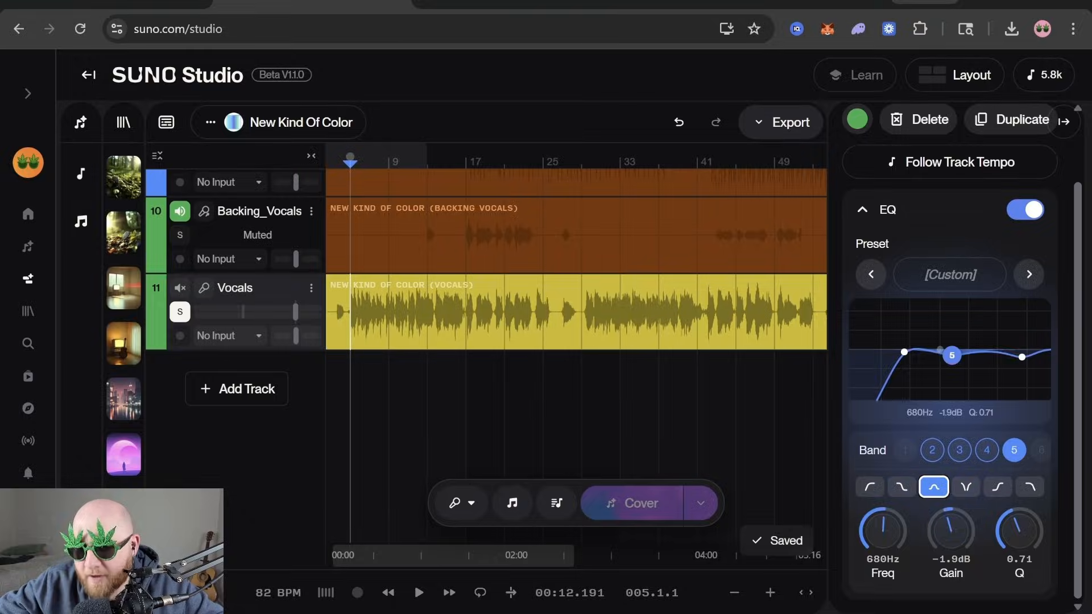
mouse_move(951, 355)
mouse_down()
mouse_move(948, 320)
mouse_move(937, 328)
mouse_move(958, 354)
mouse_up()
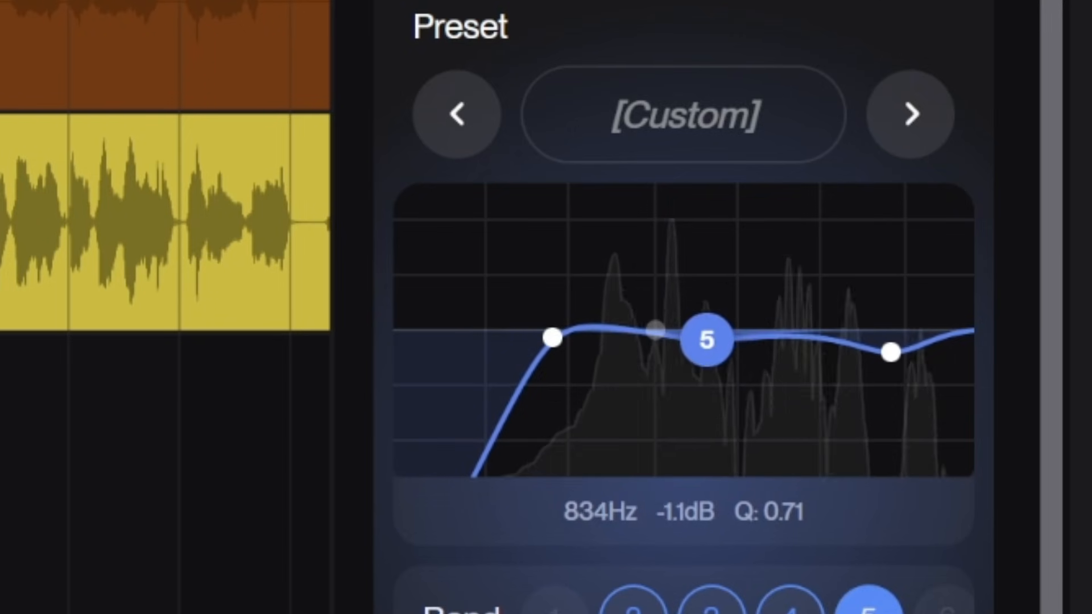
mouse_move(706, 339)
mouse_down()
mouse_move(712, 366)
mouse_move(702, 370)
mouse_move(702, 360)
mouse_up()
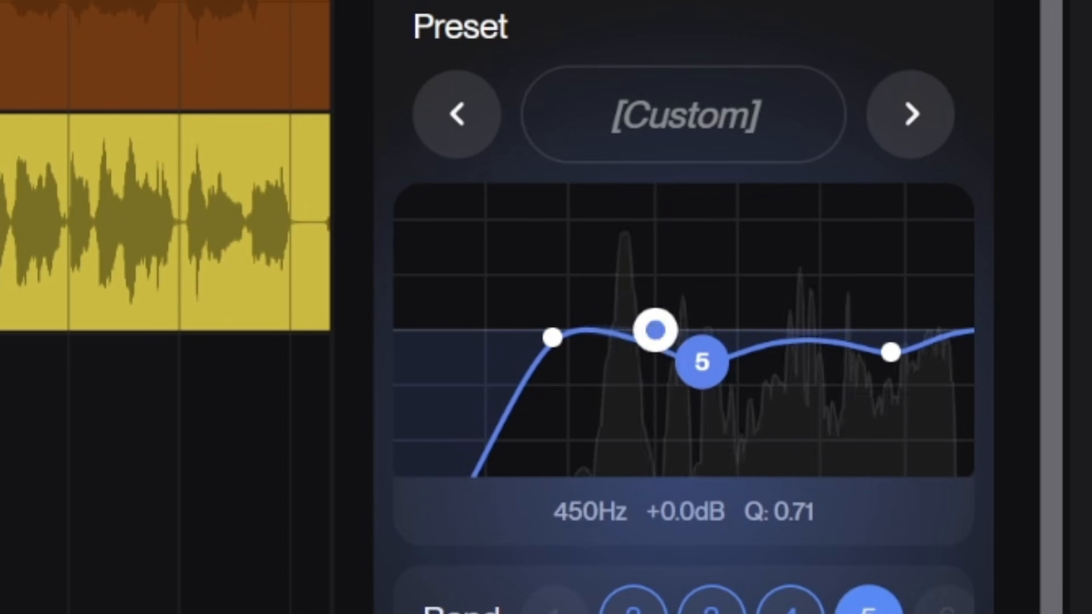
drag(654, 327, 598, 345)
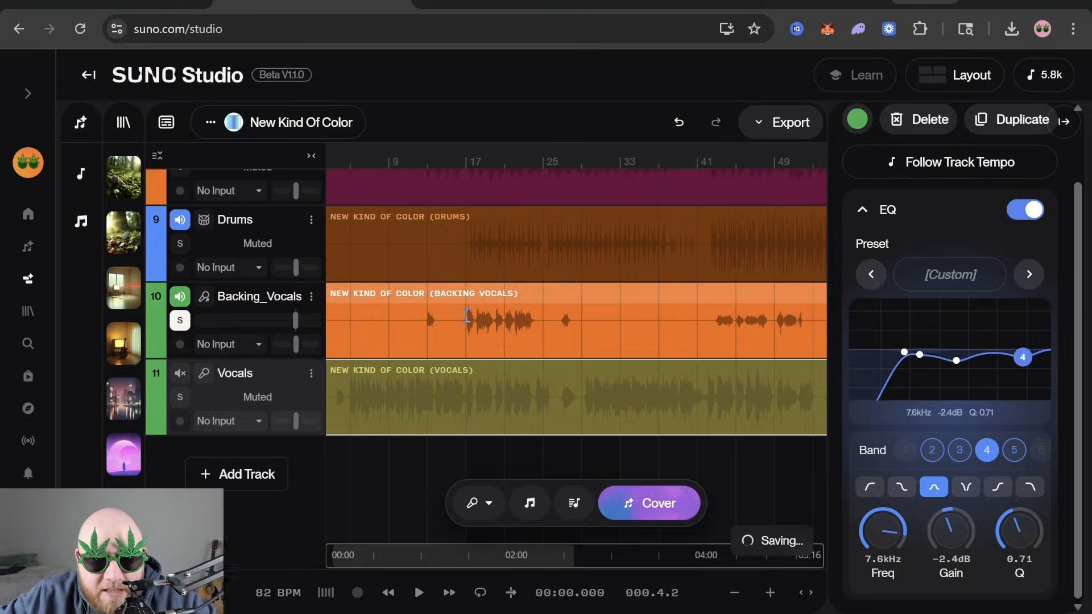
Solo the Backing_Vocals track and listen to it from around bar 17
click(472, 320)
key(space)
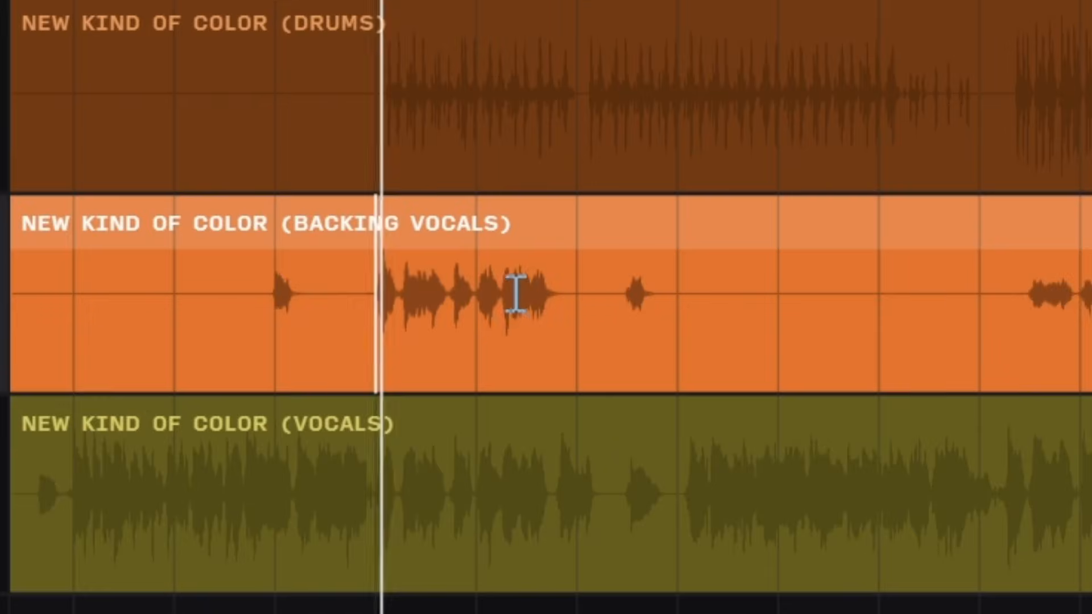
scroll(520, 320, up, 5)
scroll(521, 320, down, 1)
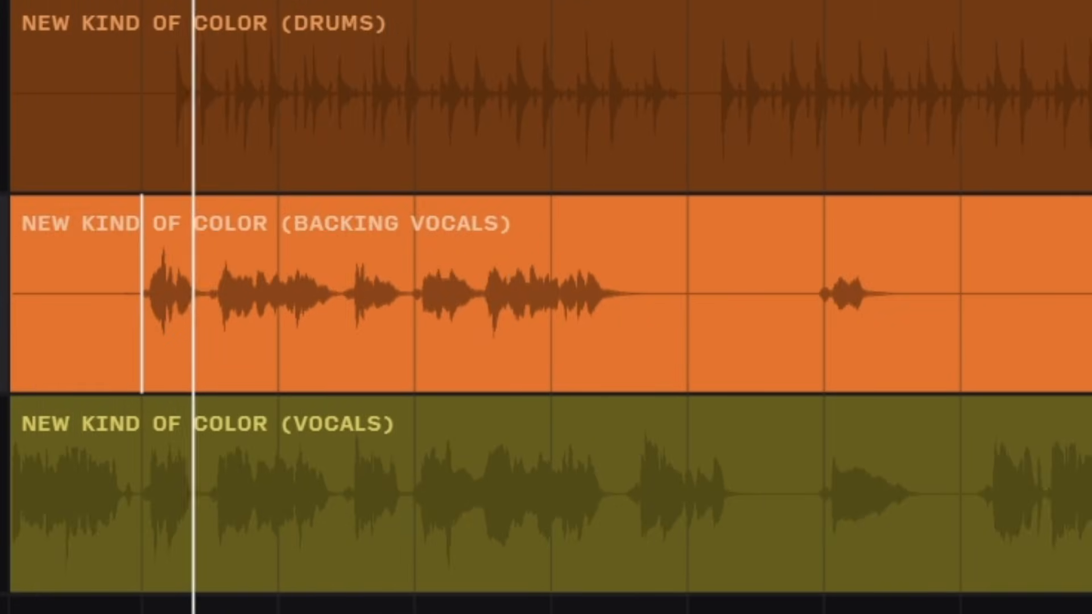
scroll(546, 307, left, 2)
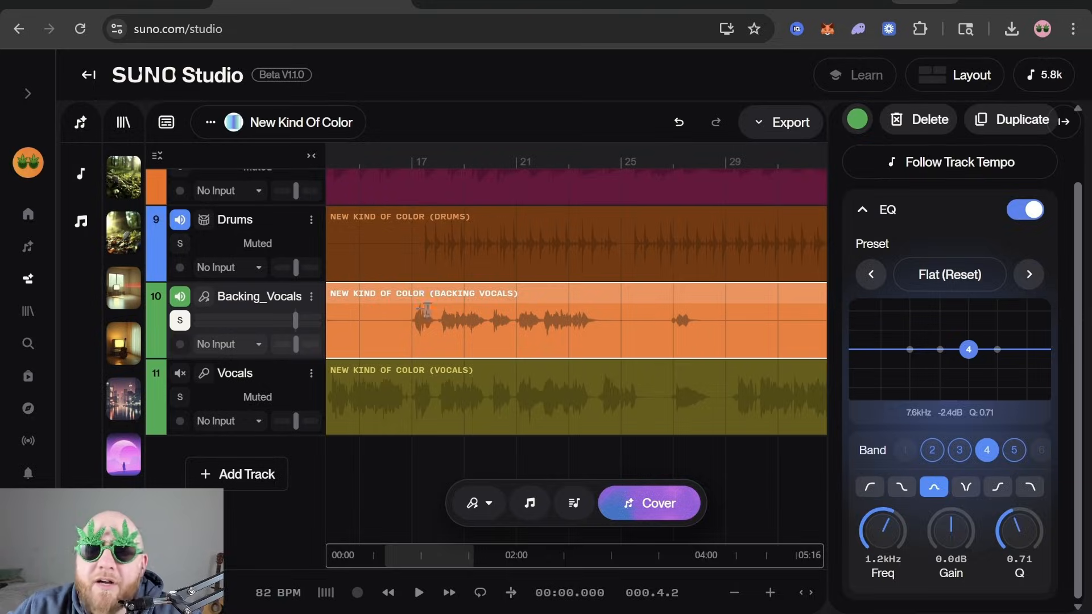
Turn Backing_Vocals EQ band 2 into a high-pass at a higher frequency and play the track from bar 17
click(413, 304)
mouse_move(911, 350)
mouse_down()
mouse_move(883, 365)
mouse_move(876, 296)
mouse_move(912, 296)
mouse_move(892, 306)
mouse_move(902, 344)
mouse_move(883, 355)
mouse_move(942, 356)
mouse_move(927, 356)
mouse_up()
click(870, 487)
key(space)
key(space)
Set the Backing_Vocals EQ band 5 high shelf to about -6.7 dB at 6.1 kHz with Q 0.74
click(998, 350)
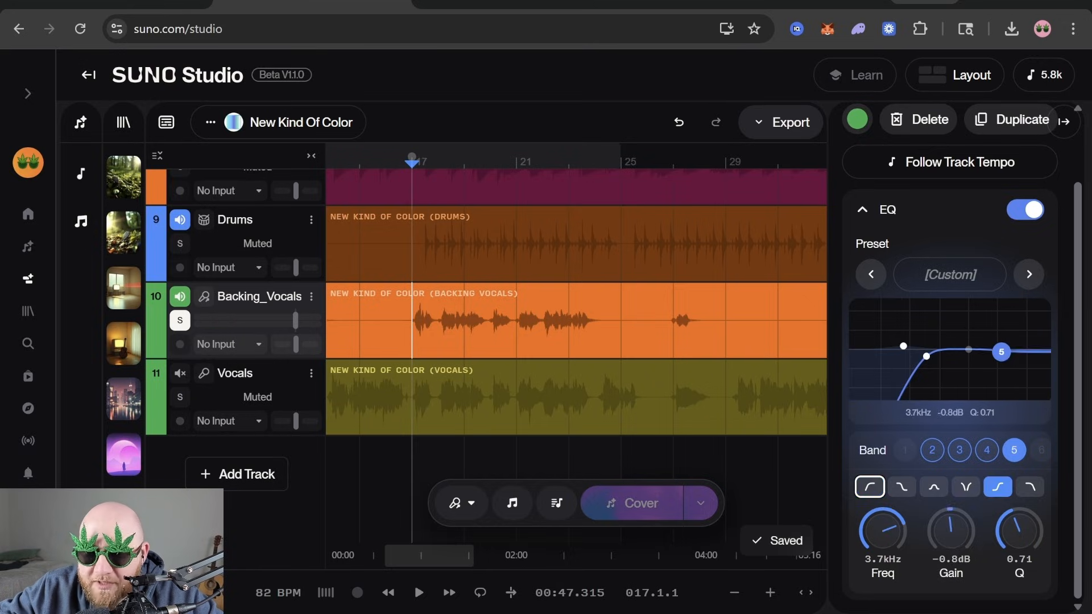
drag(998, 339, 1009, 369)
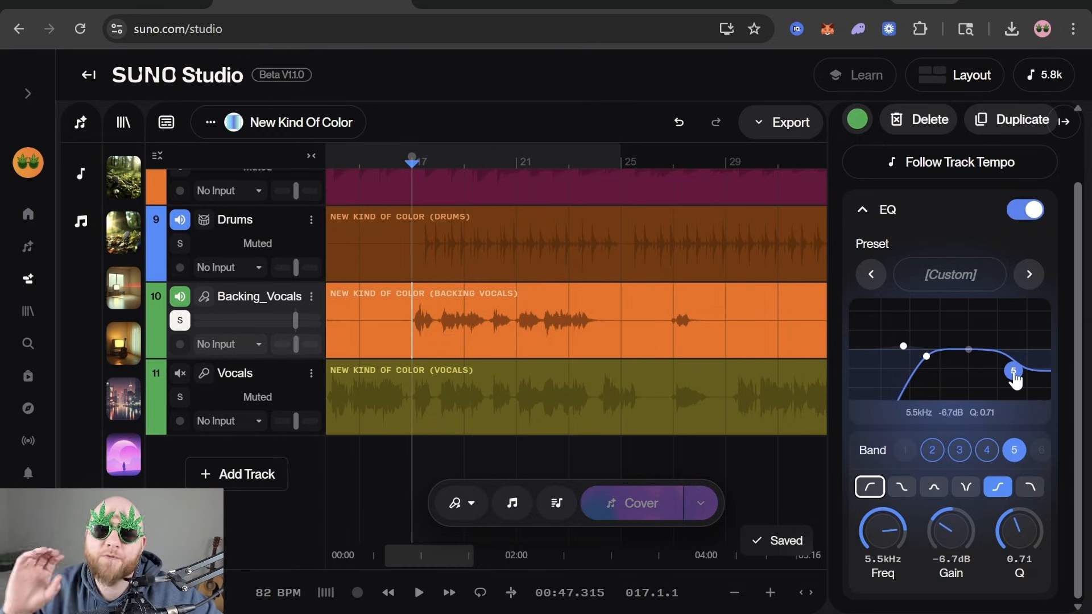
drag(1015, 373, 1022, 393)
key(space)
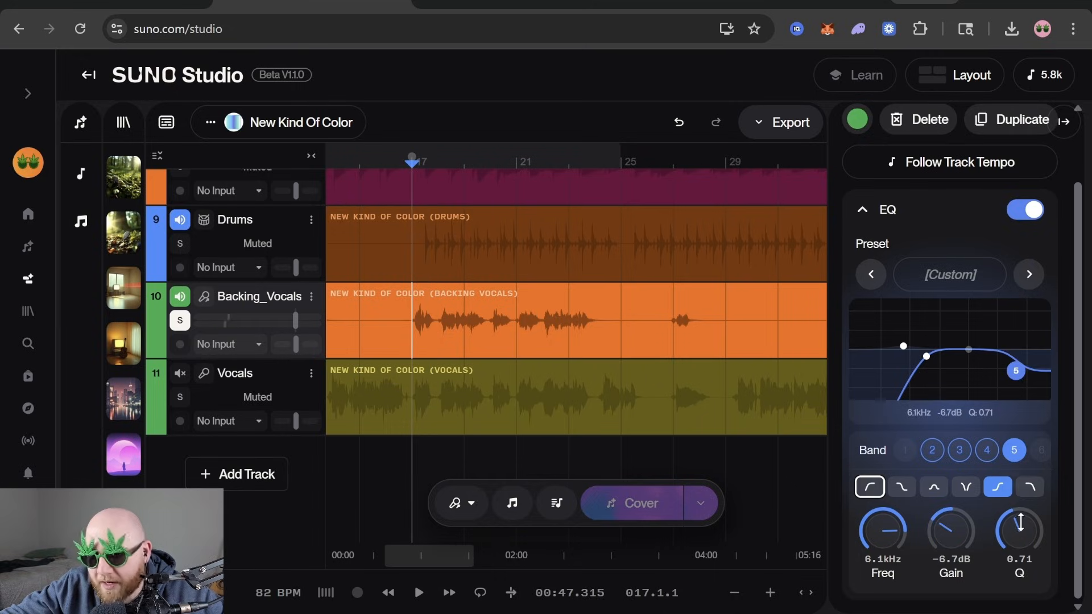
drag(1019, 519, 1020, 515)
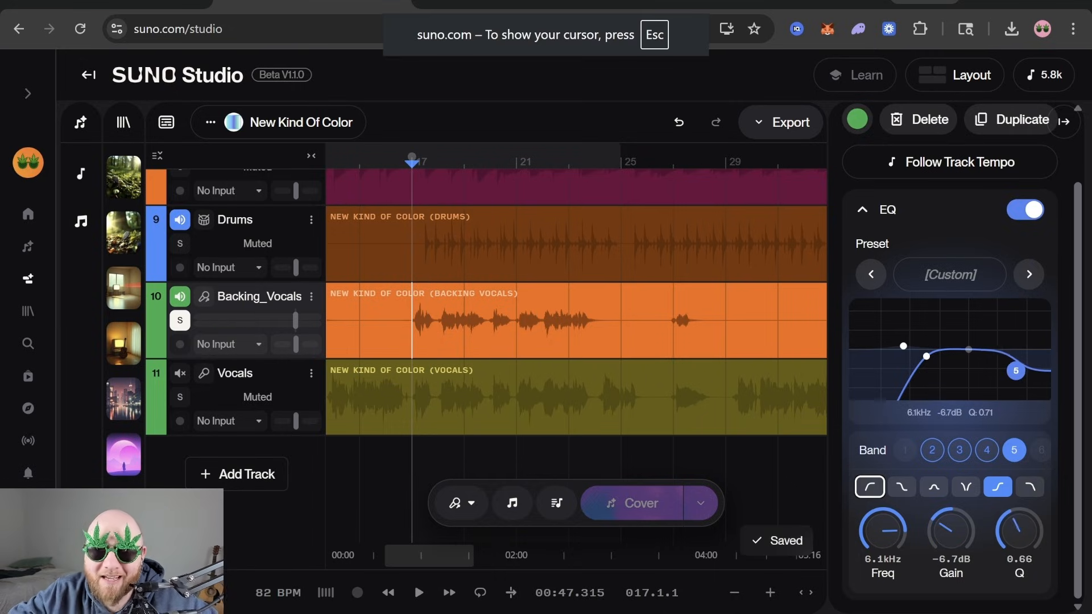
drag(1025, 529, 1026, 524)
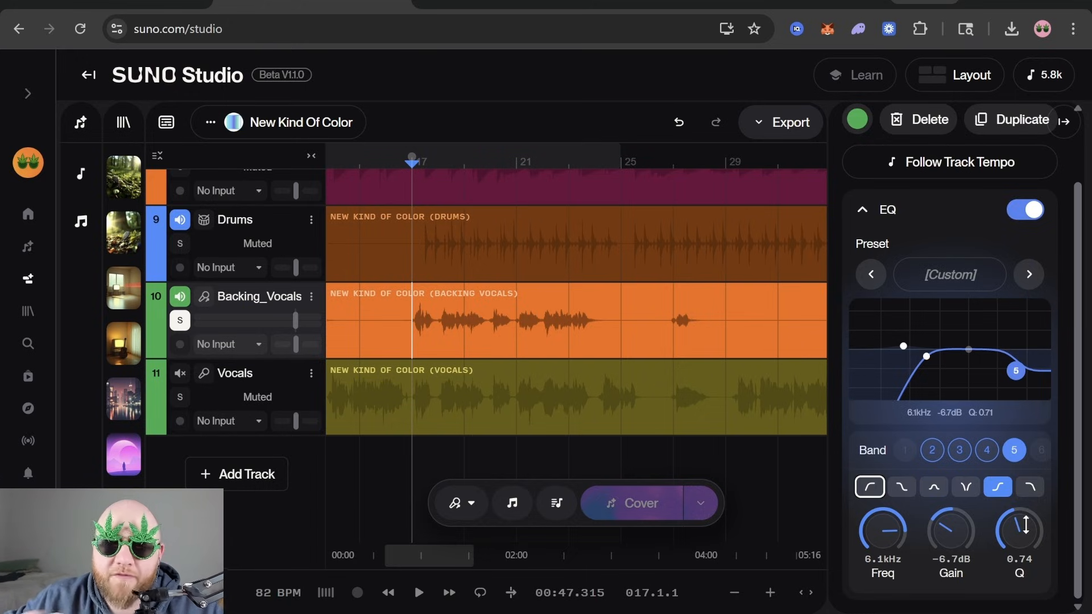
Set Backing_Vocals EQ band 4 to a narrow bell cut of about -5.6 dB at 539 Hz with Q 2.00
drag(969, 349, 937, 325)
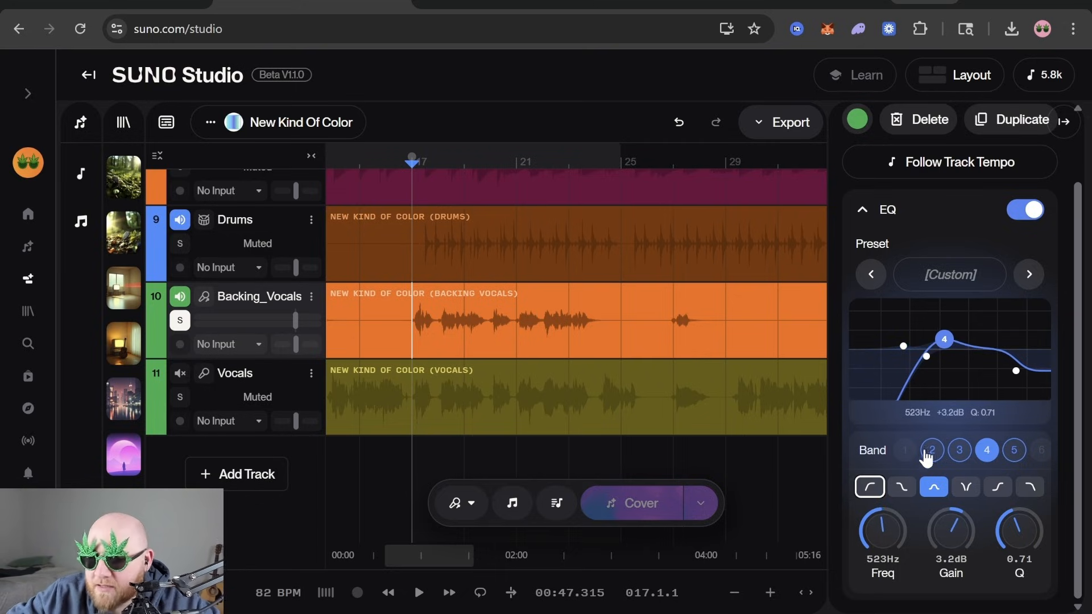
drag(945, 340, 942, 367)
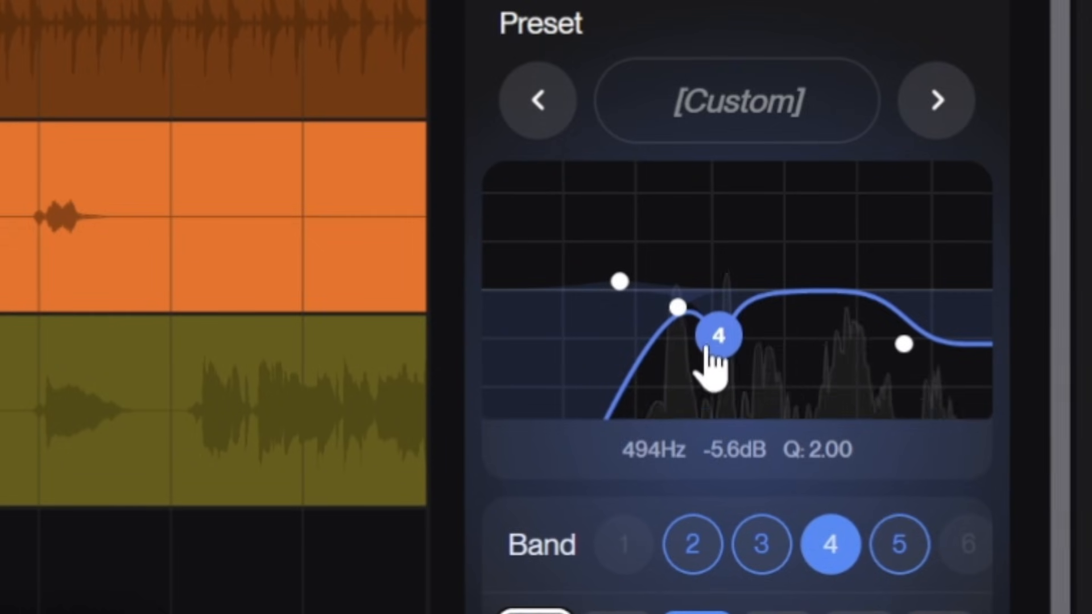
mouse_move(718, 338)
mouse_down()
mouse_move(710, 349)
mouse_move(721, 361)
mouse_move(724, 334)
mouse_up()
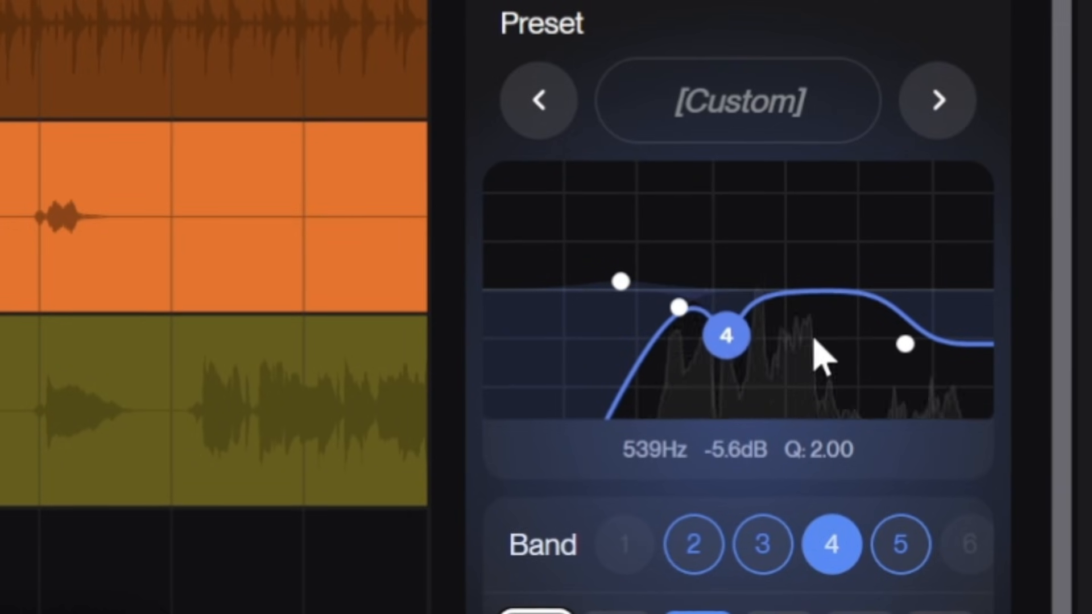
click(904, 343)
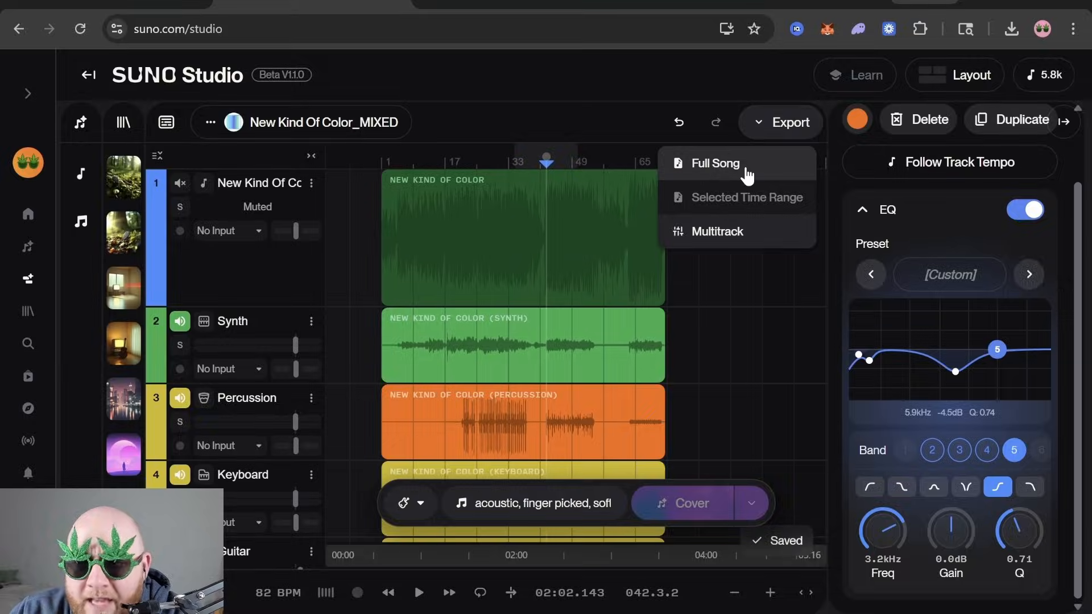
Export the New Kind Of Color_MIXED project as a full song
click(745, 165)
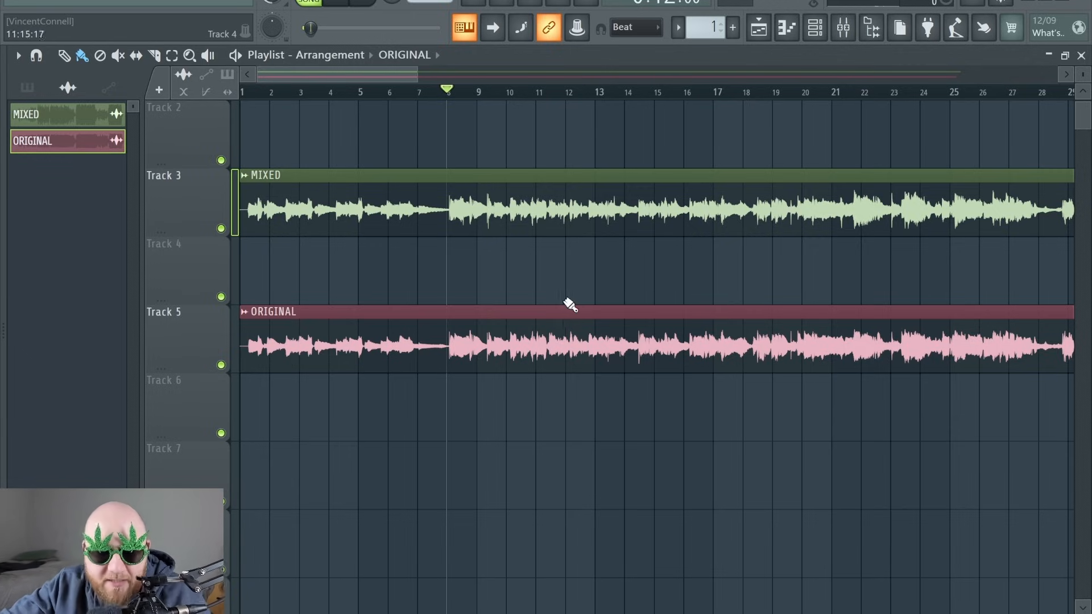
Switch to FL Studio, solo the ORIGINAL clip's track and play the arrangement from around bar 8
double_click(497, 196)
right_click(499, 155)
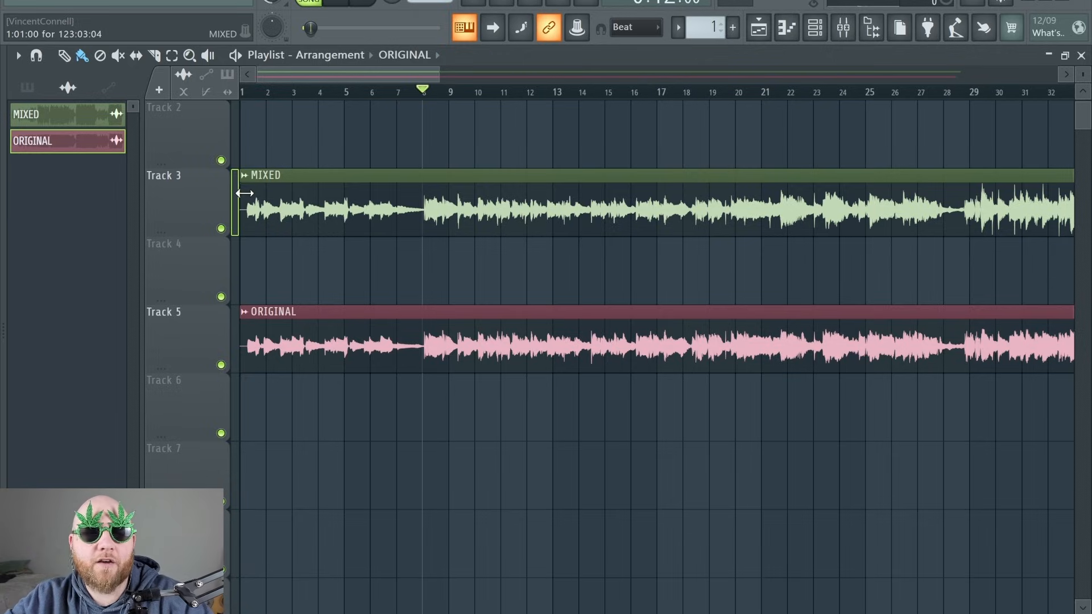
right_click(221, 364)
key(space)
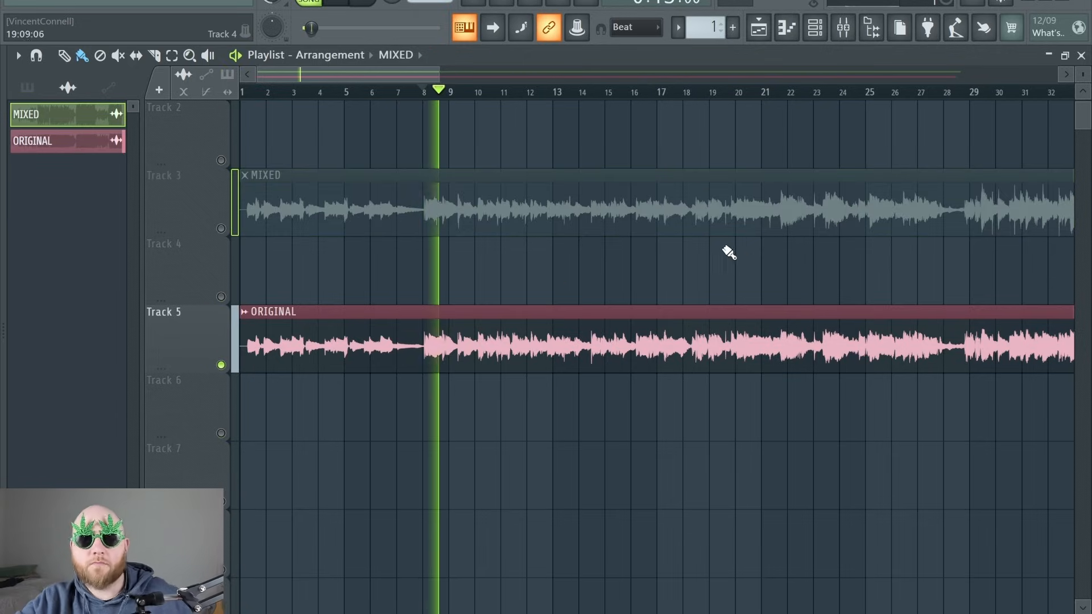
Alternate the solo between the MIXED and ORIGINAL tracks during playback to compare the two versions
right_click(220, 229)
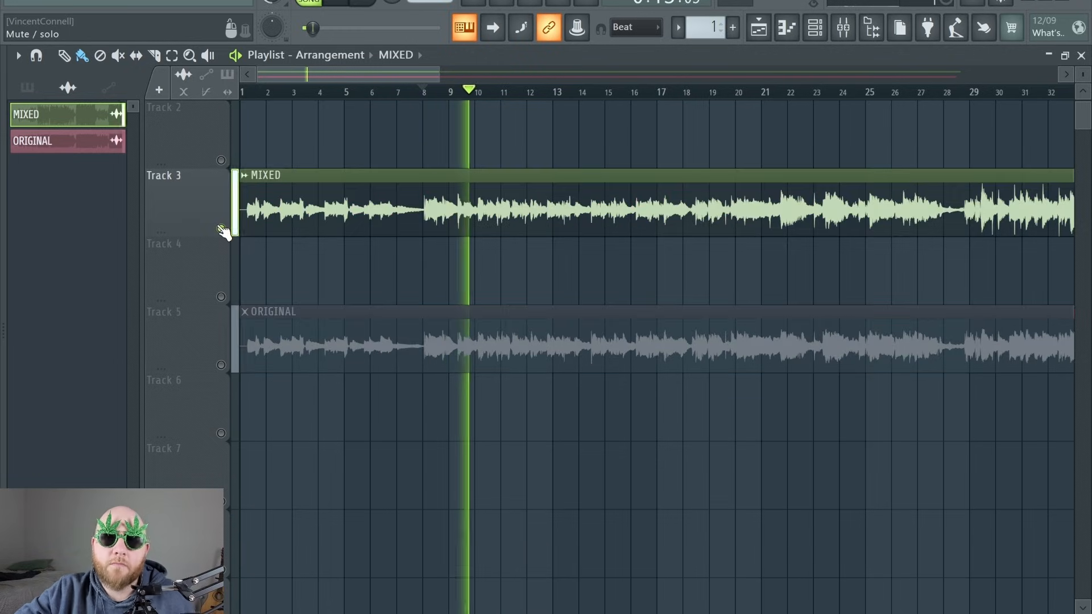
right_click(221, 365)
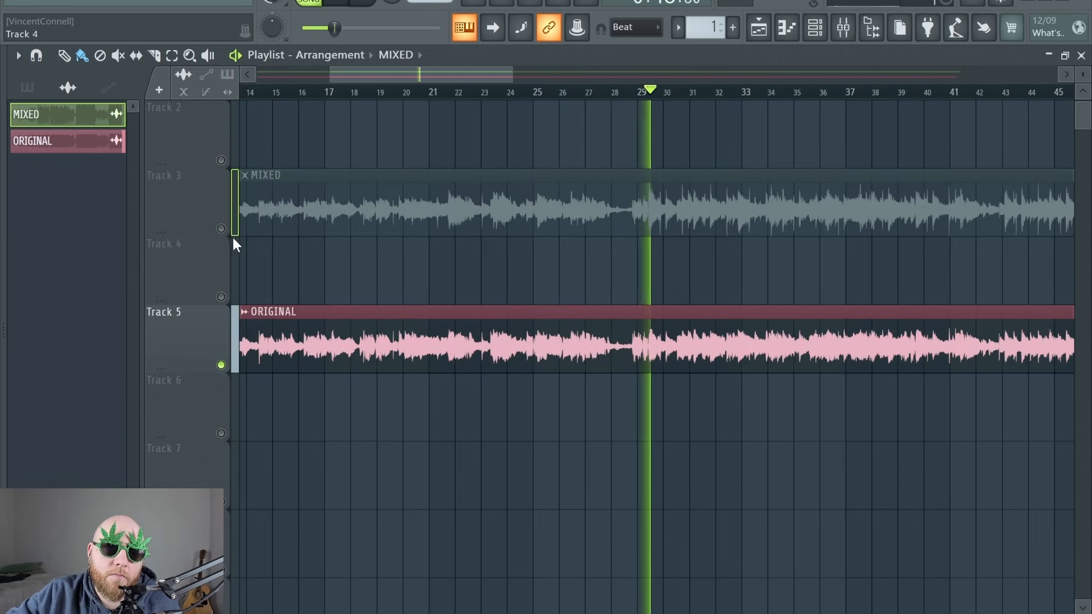
right_click(222, 229)
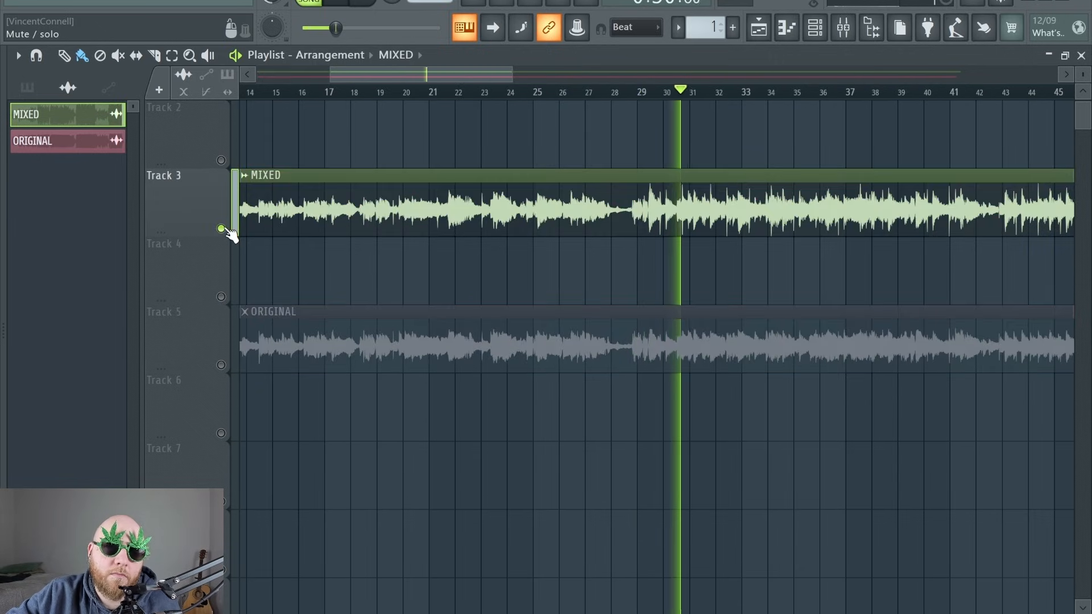
right_click(222, 365)
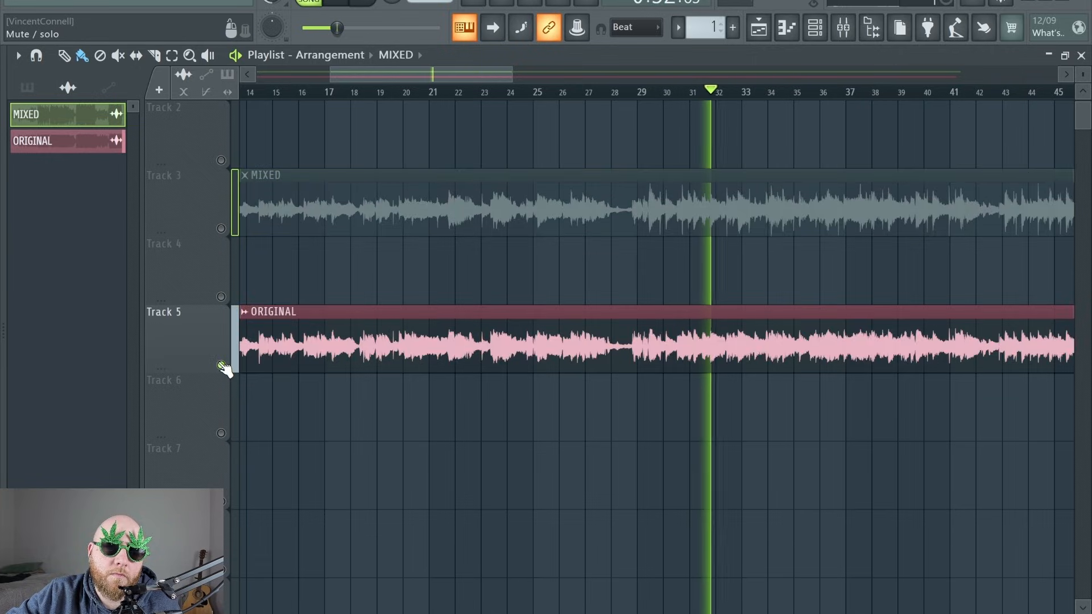